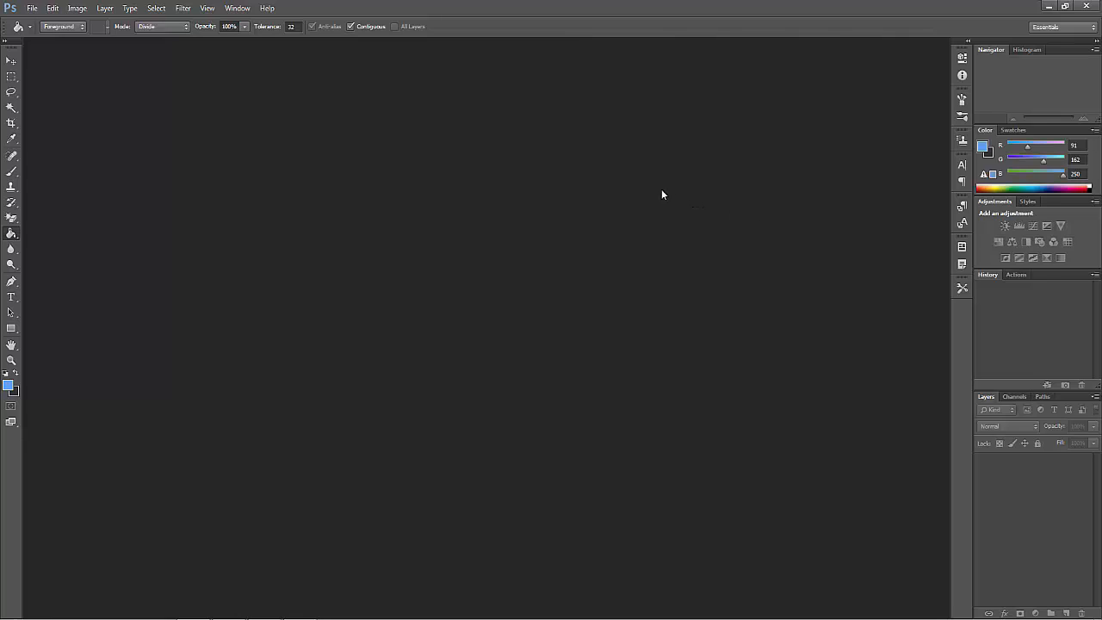
{"action": "left_click", "coordinate": [32, 11]}
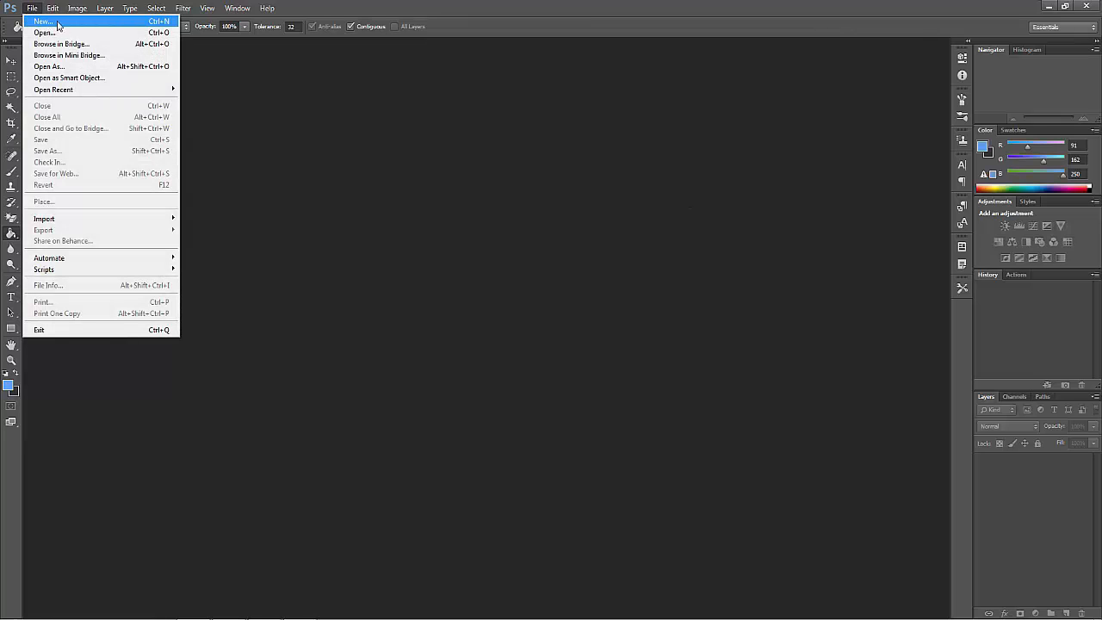
{"action": "left_click", "coordinate": [99, 24]}
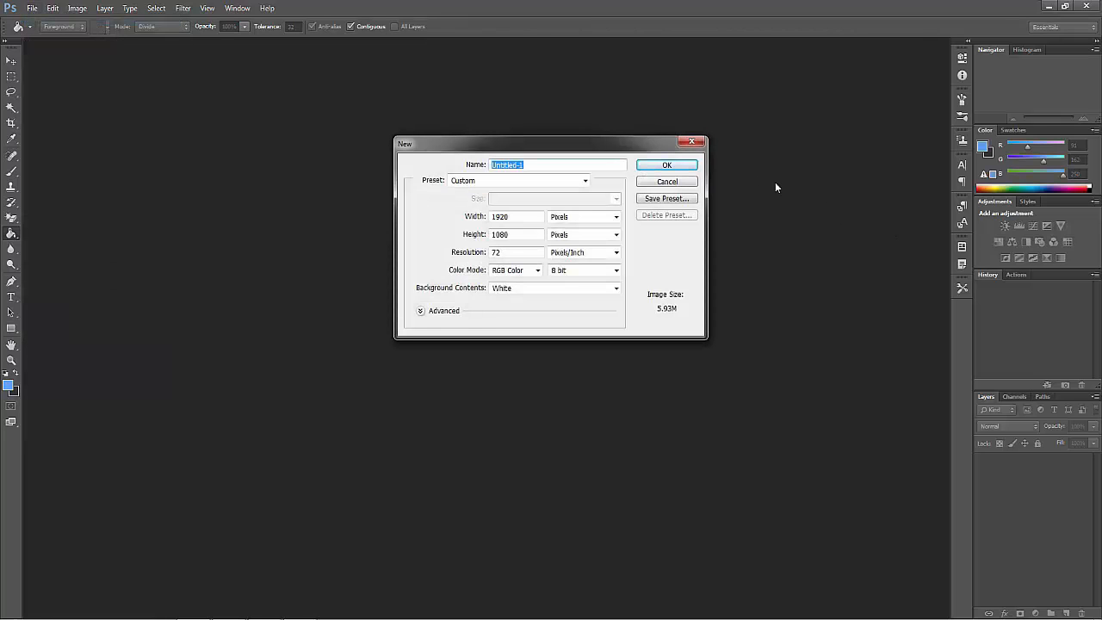
{"action": "left_click", "coordinate": [678, 183]}
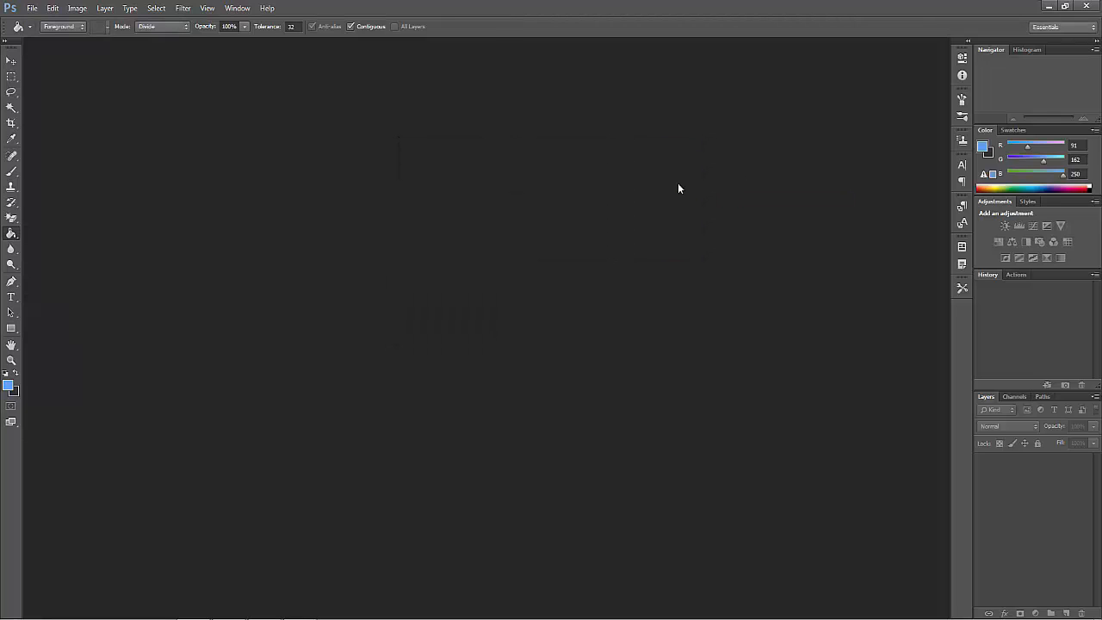
- Start a new document and name it مشروع
{"action": "key", "text": "ctrl+n"}
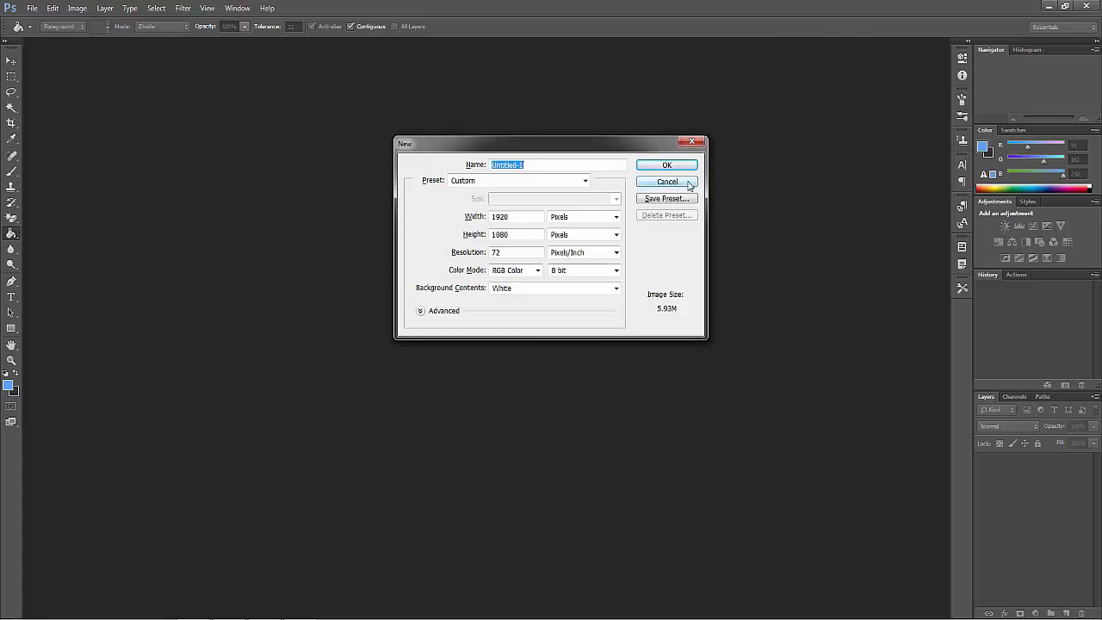
{"action": "left_click_drag", "start_coordinate": [538, 143], "coordinate": [487, 146]}
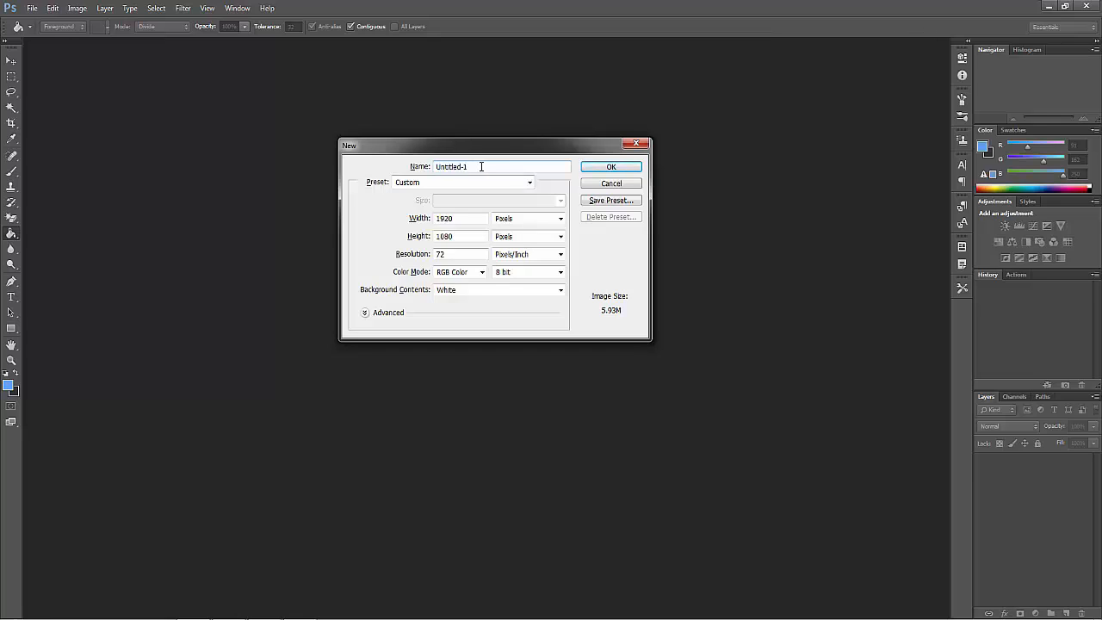
{"action": "type", "text": "مشروع"}
{"action": "left_click_drag", "start_coordinate": [432, 142], "coordinate": [418, 125]}
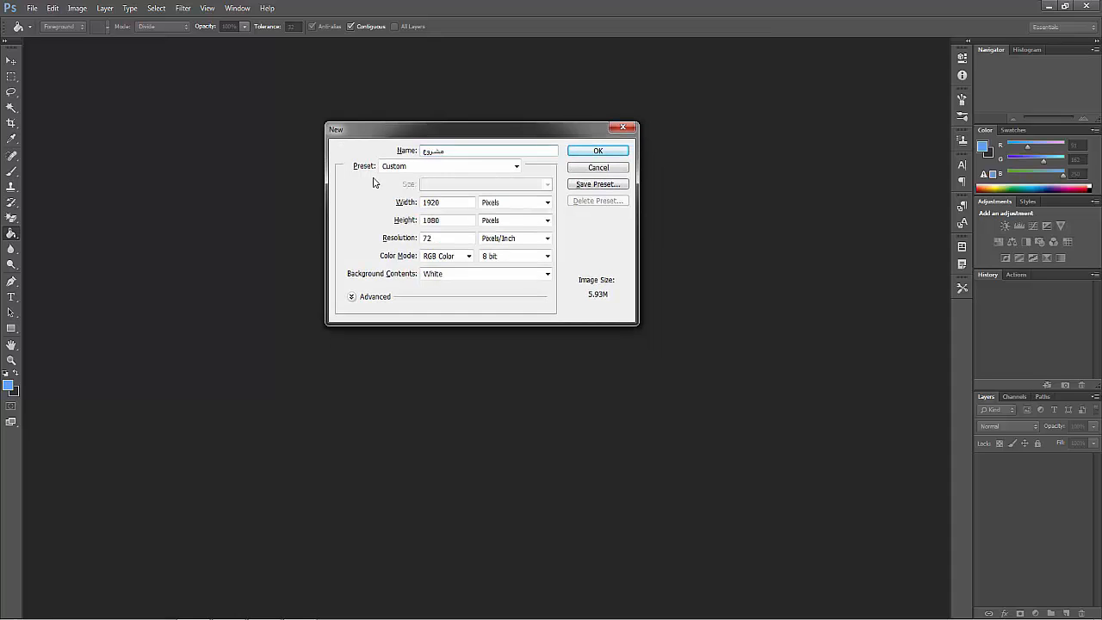
- Try the International Paper preset, browse its paper sizes, and return the preset to Custom
{"action": "left_click", "coordinate": [417, 169]}
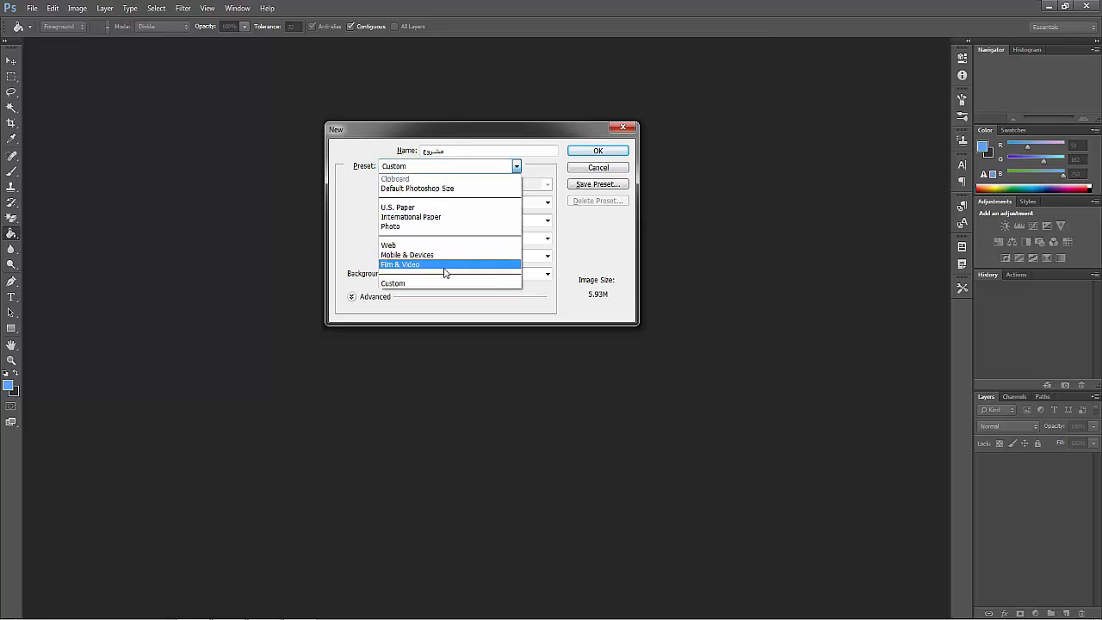
{"action": "left_click", "coordinate": [438, 218]}
{"action": "left_click", "coordinate": [442, 184]}
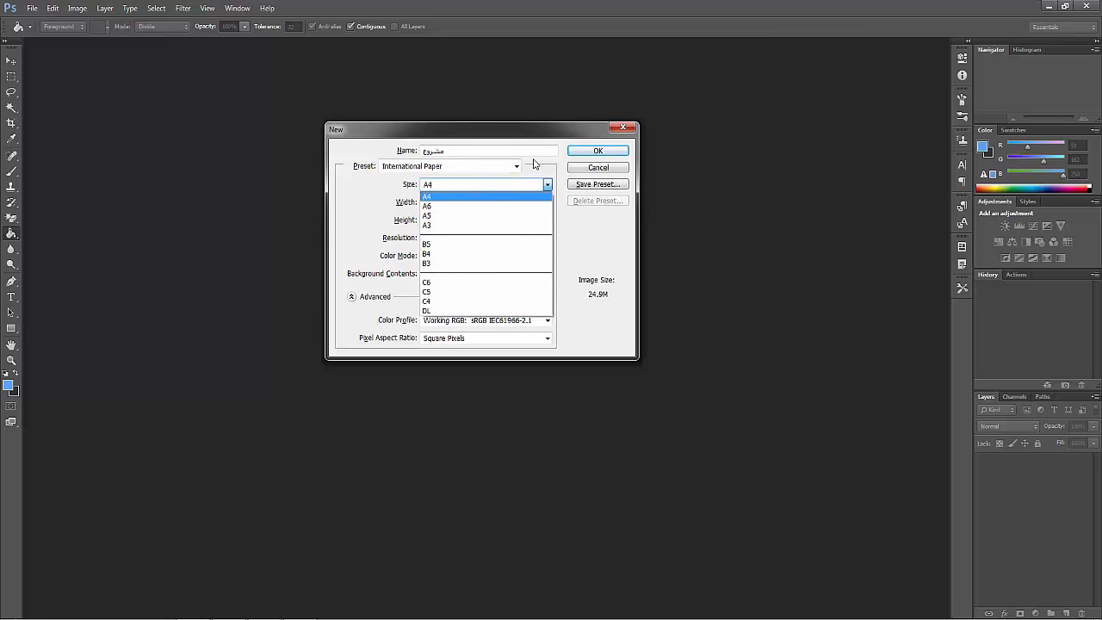
{"action": "left_click", "coordinate": [509, 166]}
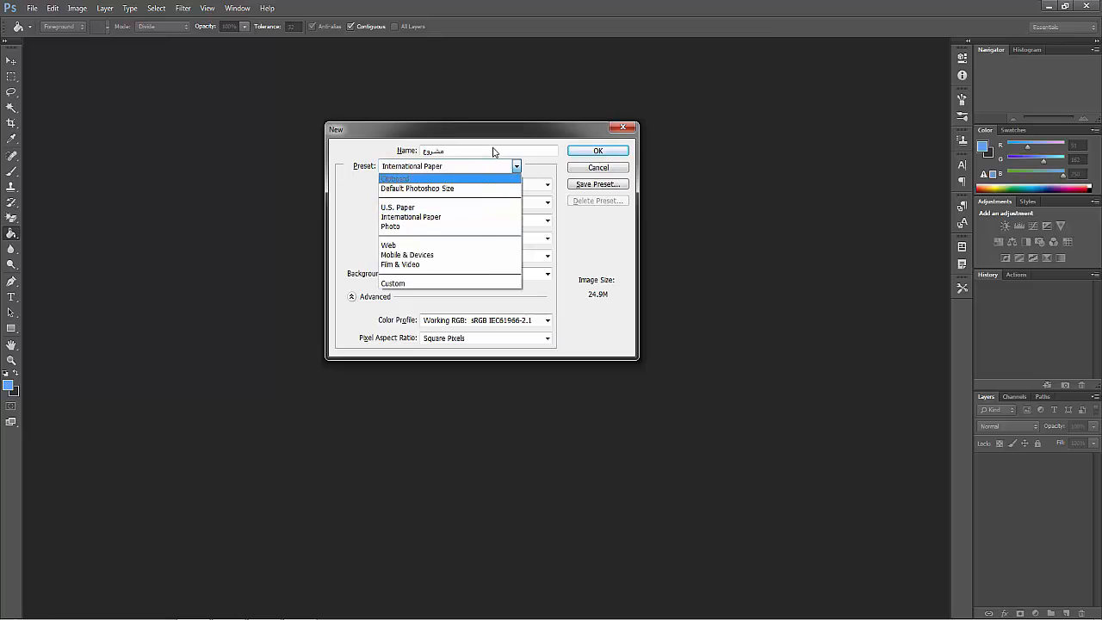
{"action": "left_click", "coordinate": [493, 150]}
{"action": "left_click", "coordinate": [480, 167]}
{"action": "left_click", "coordinate": [463, 285]}
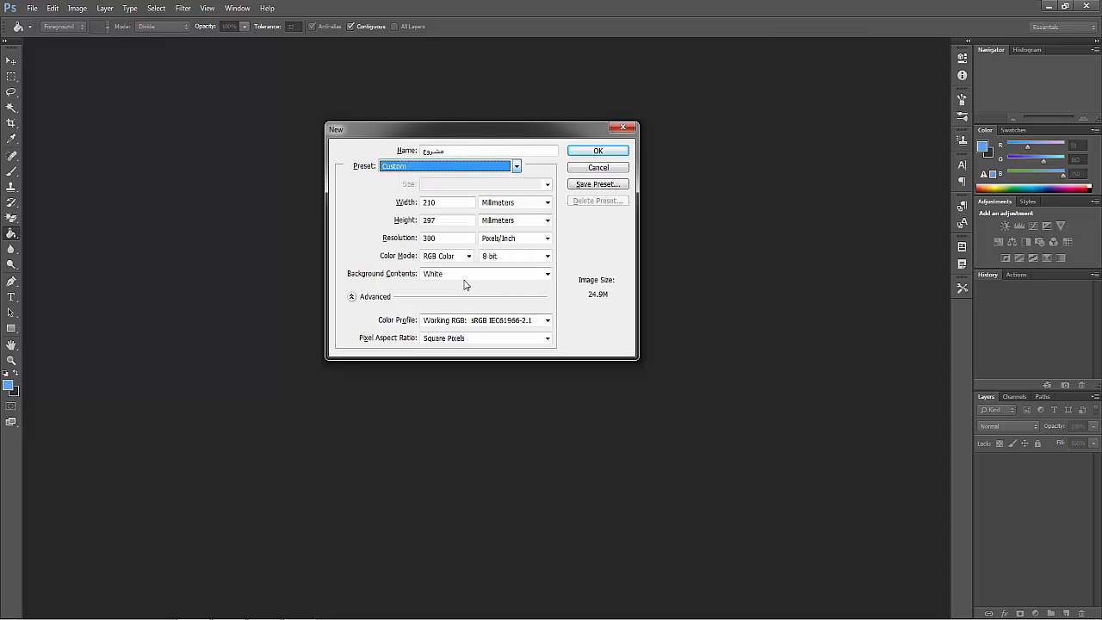
- Set the new document's width and height units to pixels, reviewing the other available units
{"action": "left_click_drag", "start_coordinate": [449, 205], "coordinate": [410, 201]}
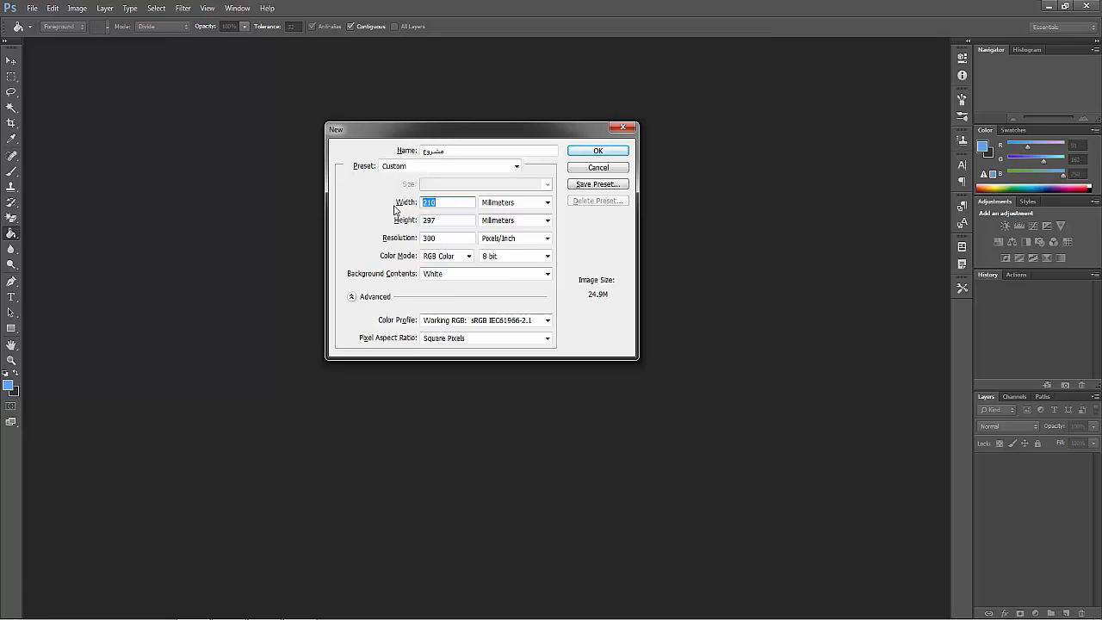
{"action": "left_click", "coordinate": [513, 203]}
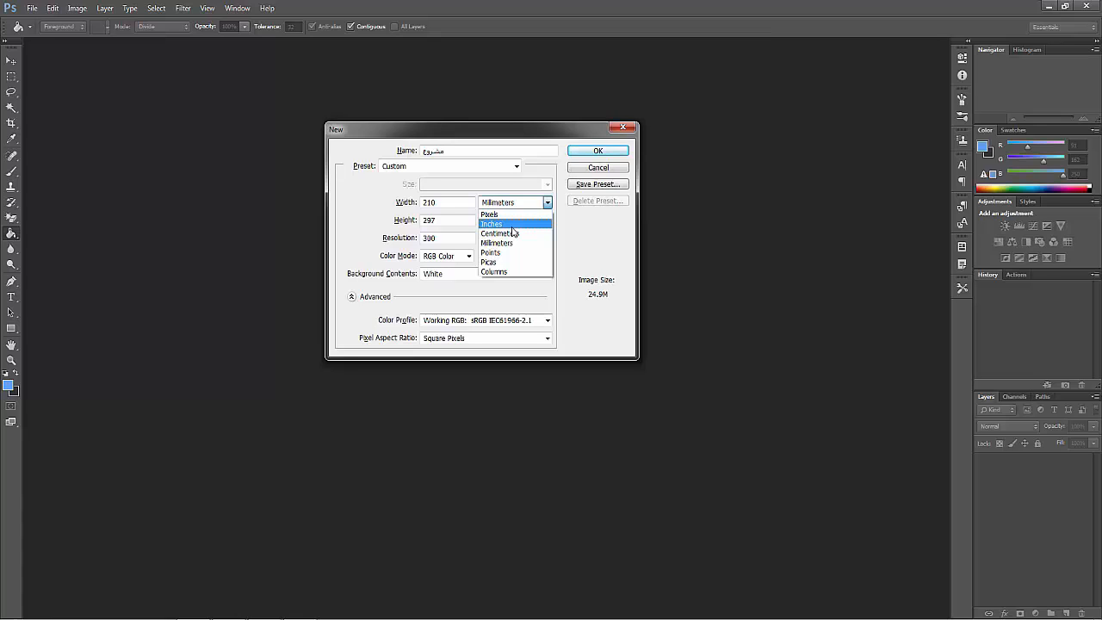
{"action": "left_click", "coordinate": [497, 243]}
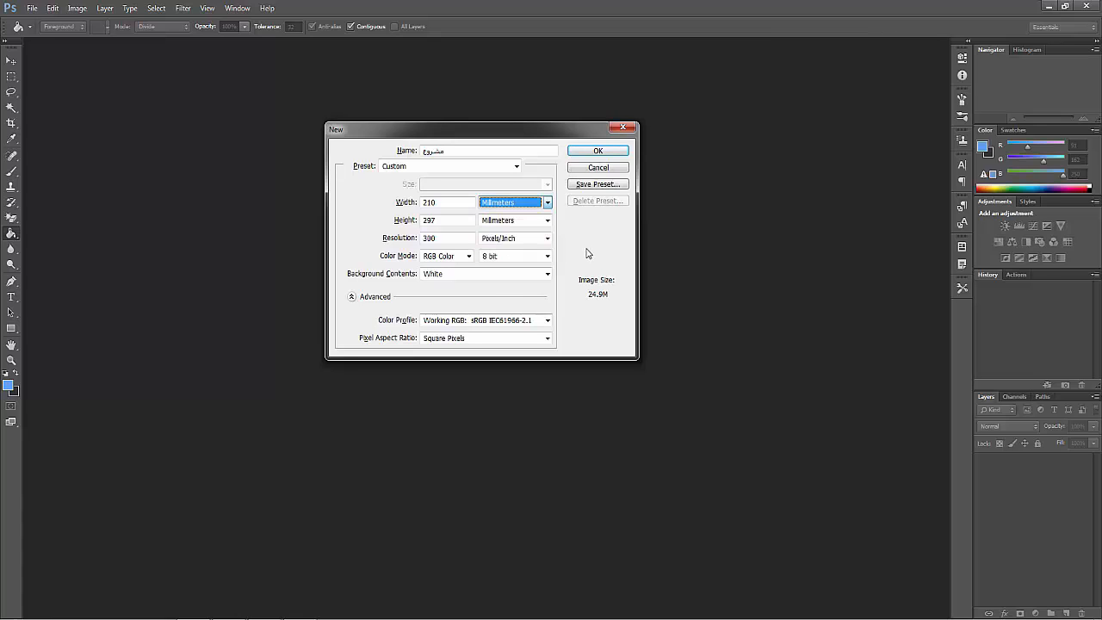
{"action": "left_click", "coordinate": [501, 205]}
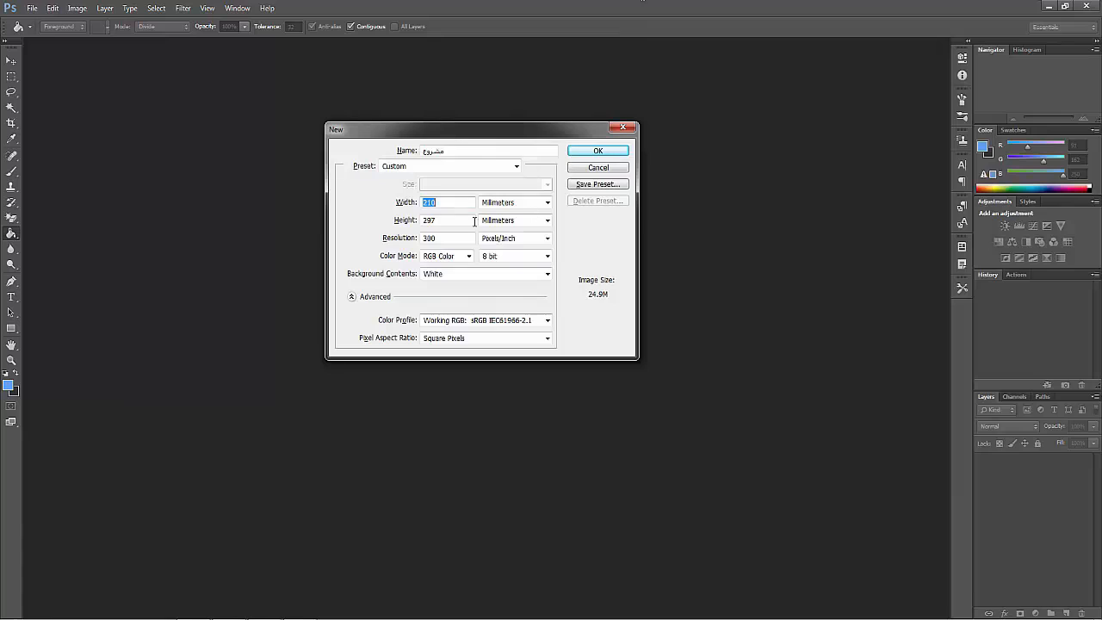
{"action": "left_click", "coordinate": [515, 203]}
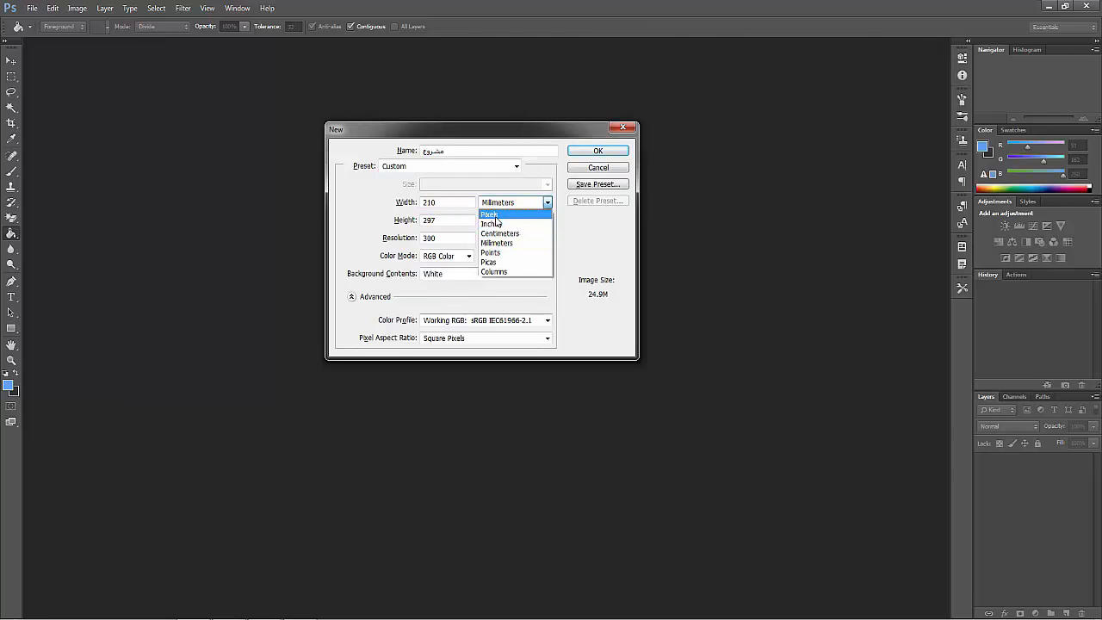
{"action": "left_click", "coordinate": [494, 214]}
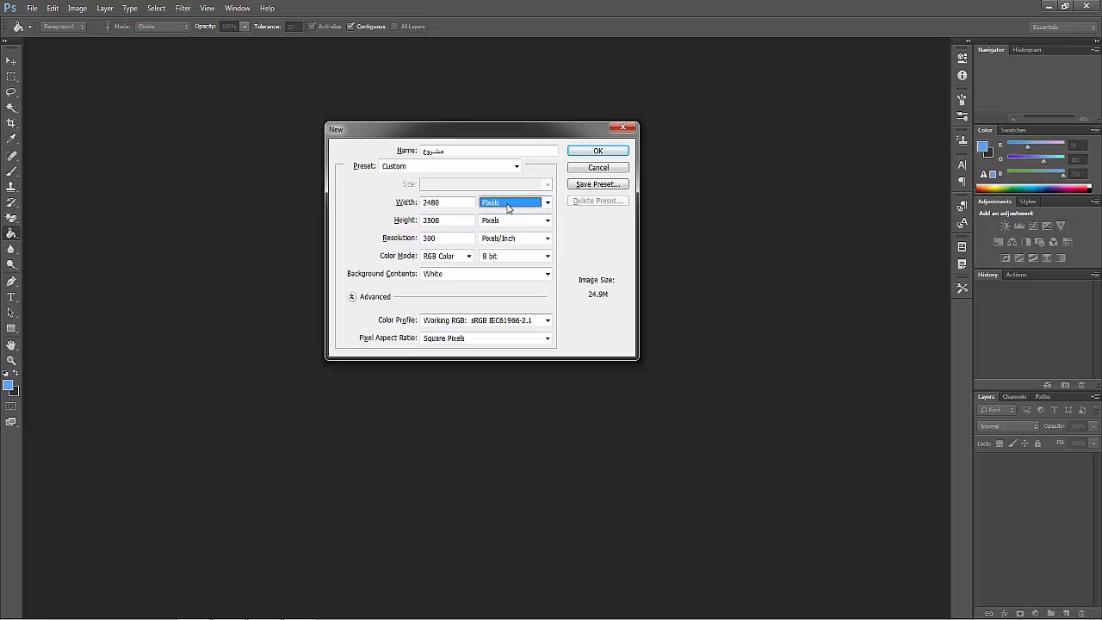
{"action": "left_click", "coordinate": [539, 206]}
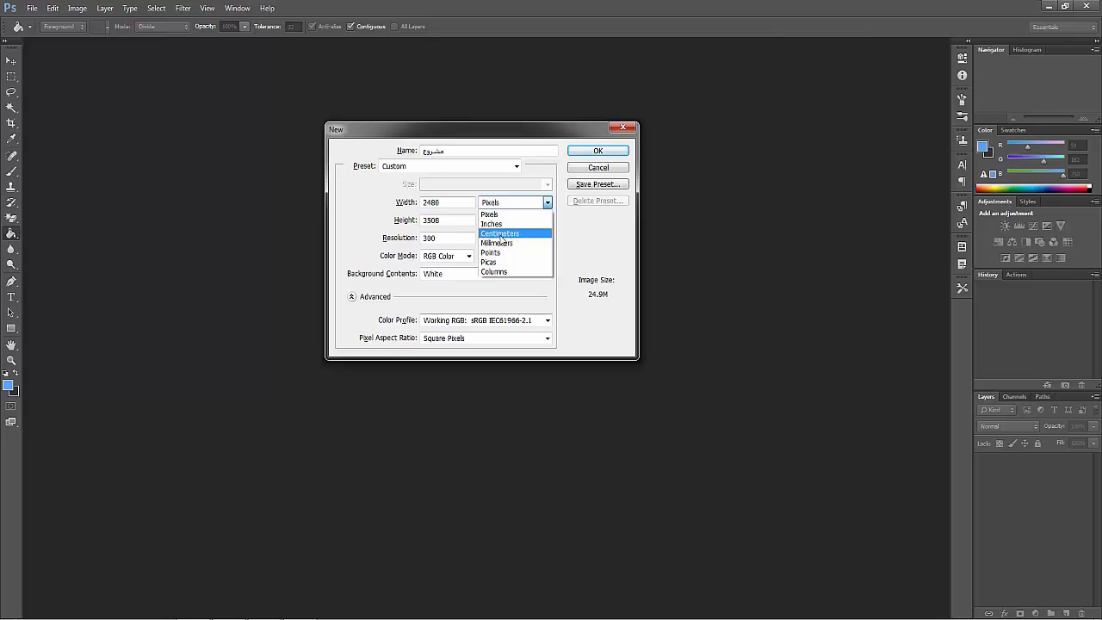
{"action": "left_click", "coordinate": [591, 244]}
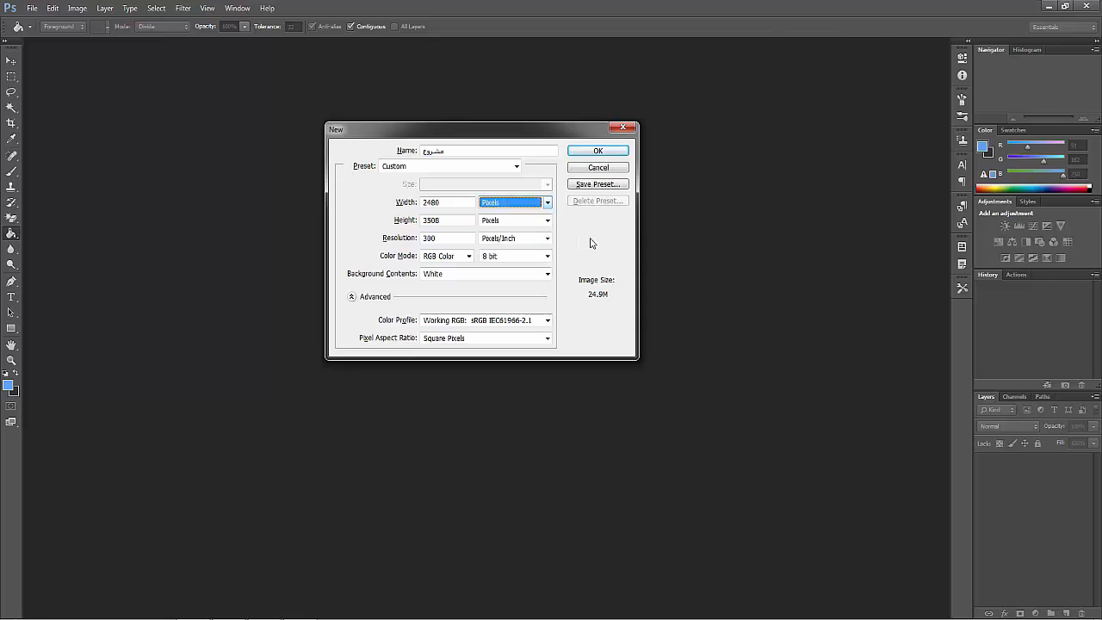
{"action": "left_click", "coordinate": [452, 222]}
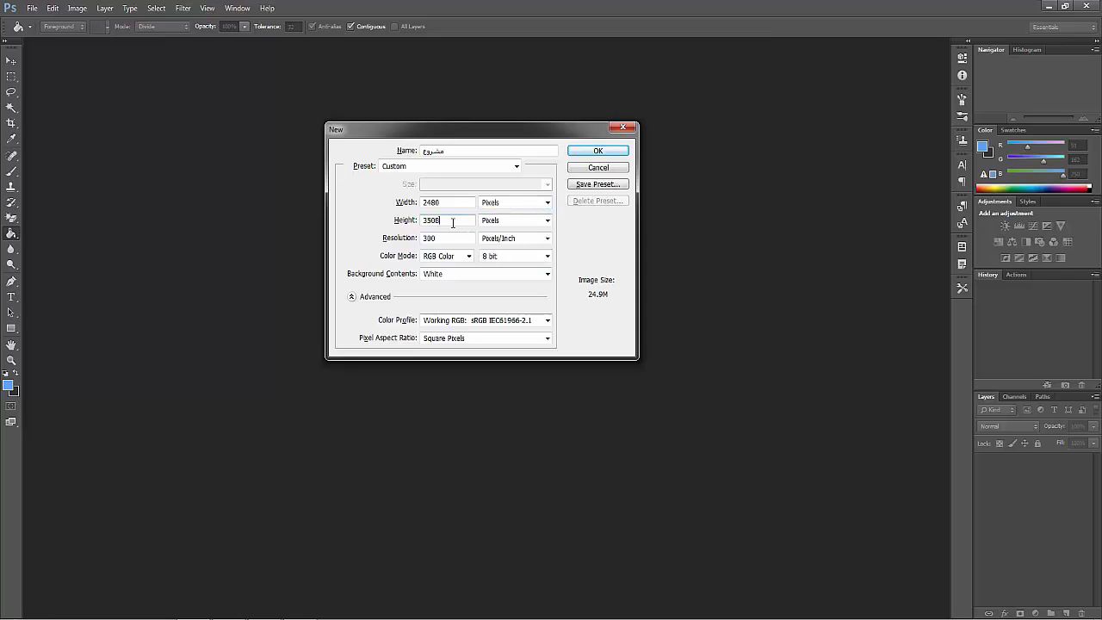
{"action": "left_click", "coordinate": [501, 226]}
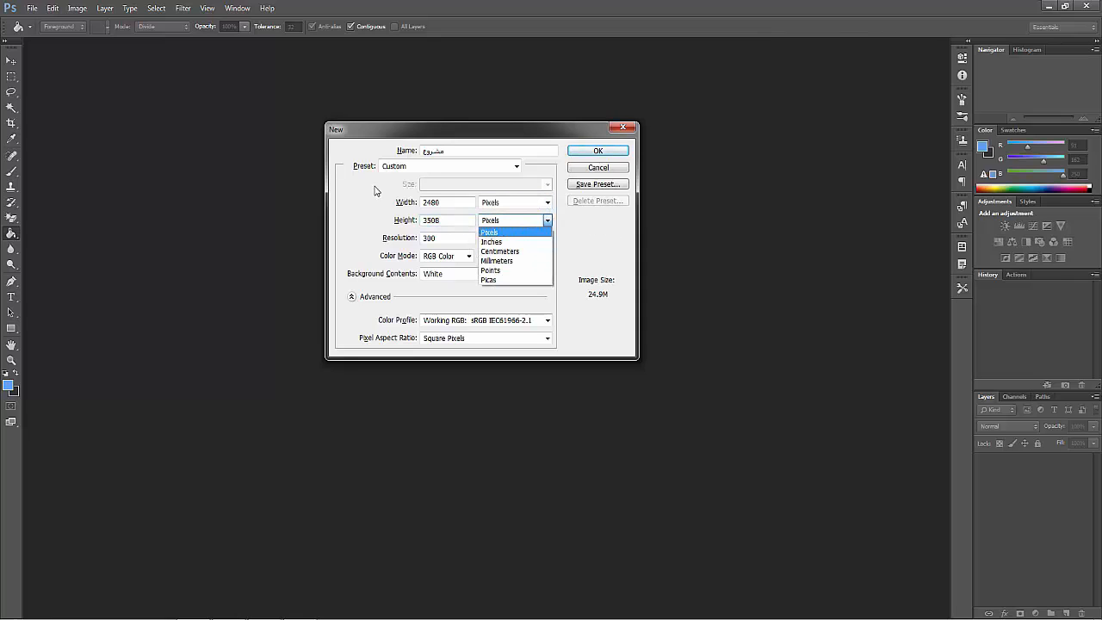
- Set the document's width to 1500 pixels and its height to 900 pixels
{"action": "double_click", "coordinate": [450, 204]}
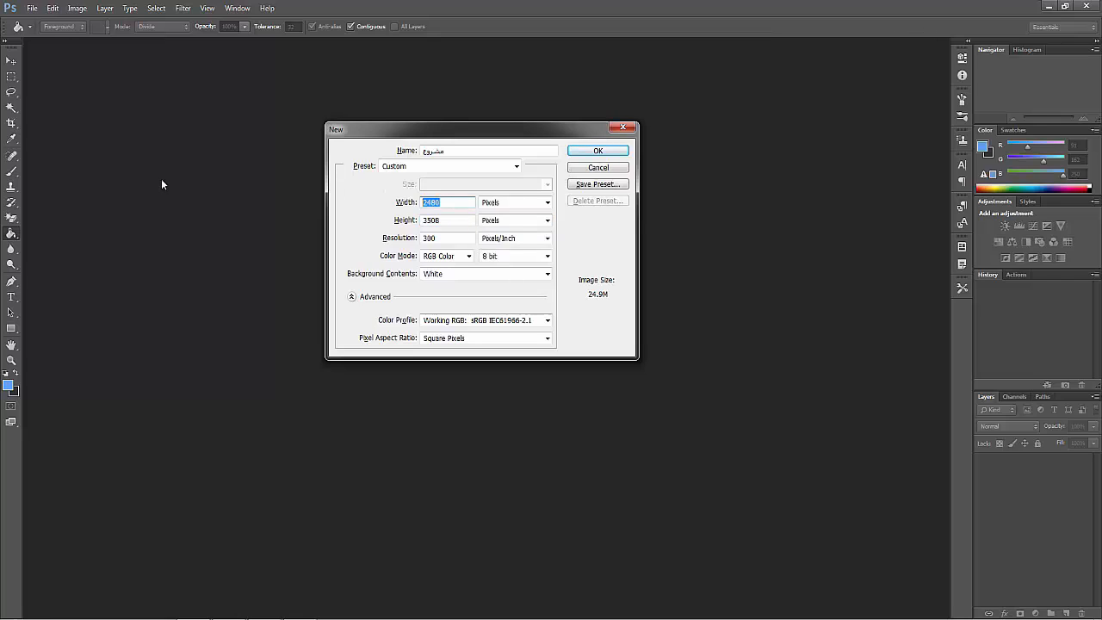
{"action": "type", "text": "1500"}
{"action": "left_click_drag", "start_coordinate": [453, 219], "coordinate": [423, 218]}
{"action": "type", "text": "900"}
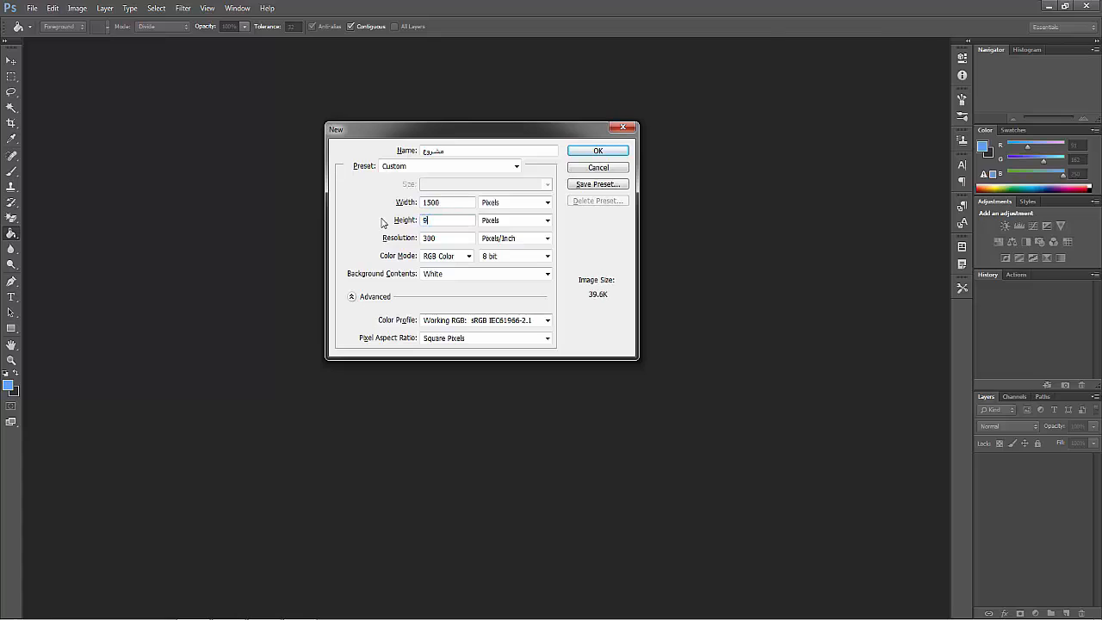
- Set the resolution to 72 pixels/inch and review the available color modes
{"action": "left_click", "coordinate": [456, 238]}
{"action": "left_click", "coordinate": [400, 241]}
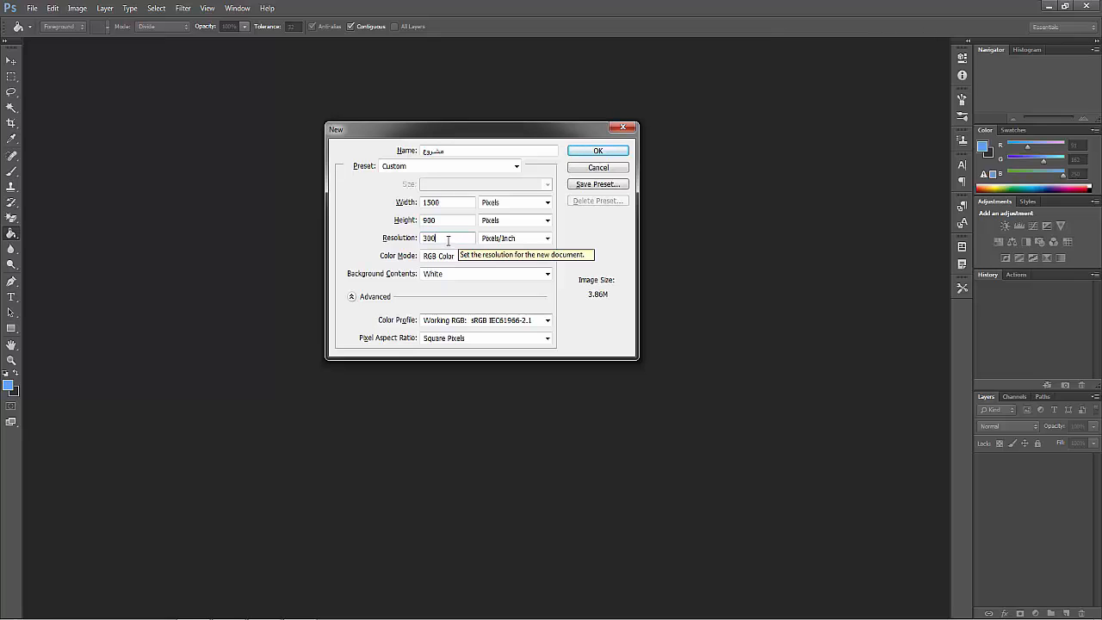
{"action": "left_click", "coordinate": [403, 238]}
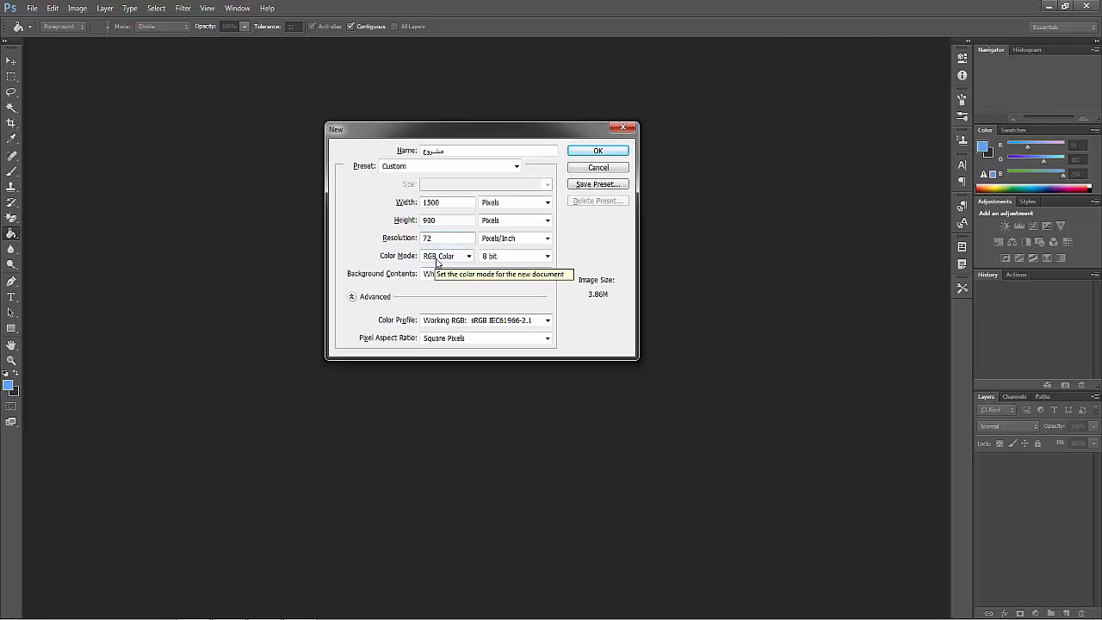
{"action": "left_click", "coordinate": [436, 261]}
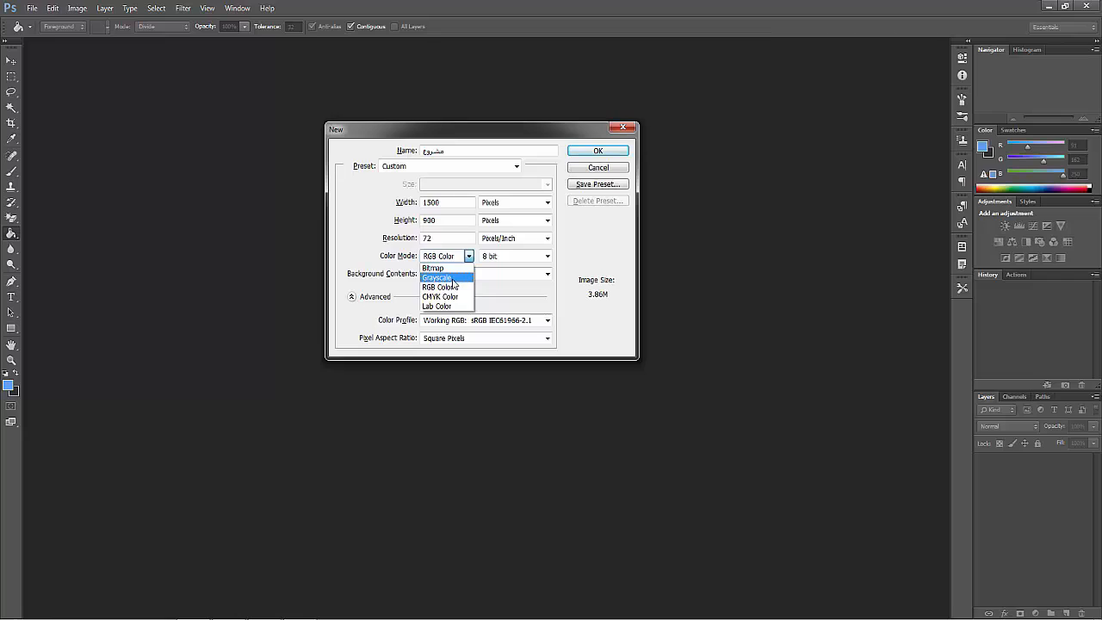
{"action": "left_click", "coordinate": [512, 283]}
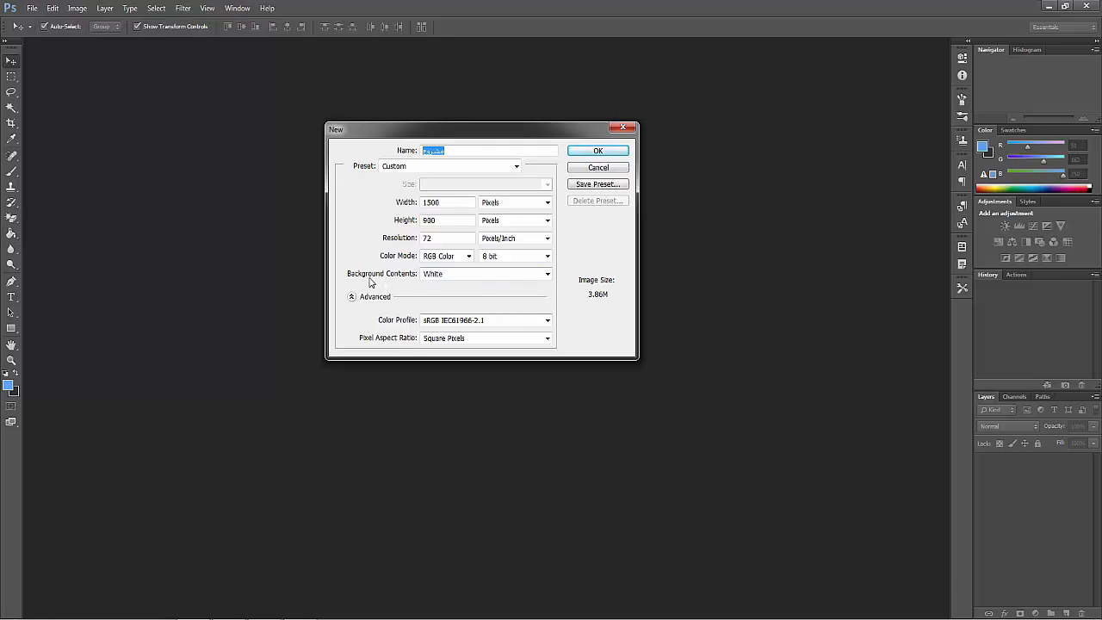
- Try Background Color as the background contents and switch back to White
{"action": "left_click", "coordinate": [455, 275]}
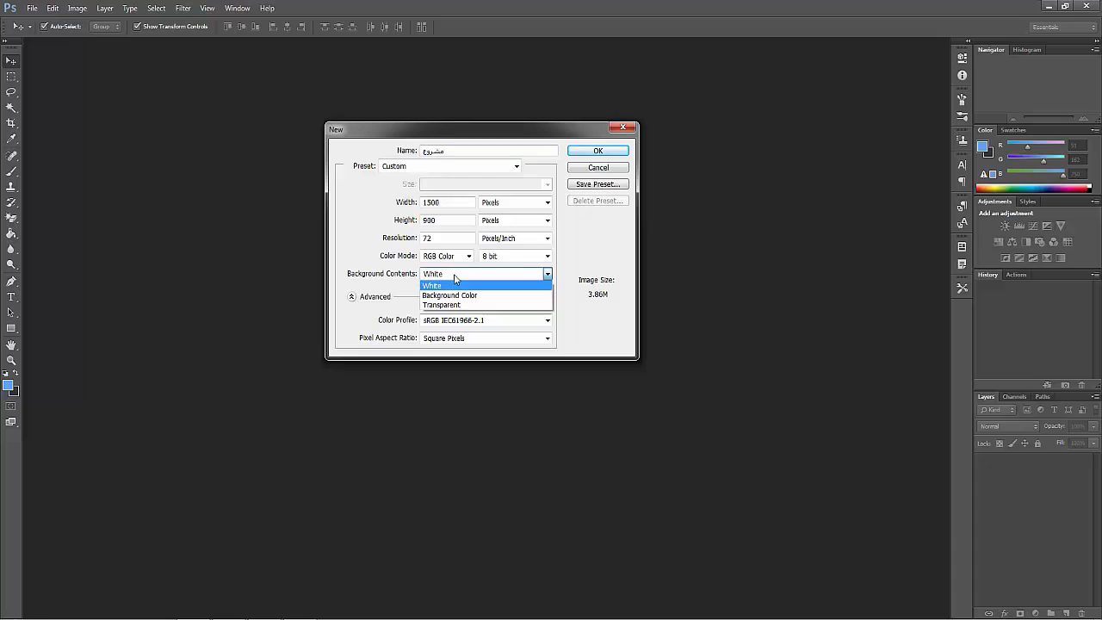
{"action": "left_click", "coordinate": [515, 299]}
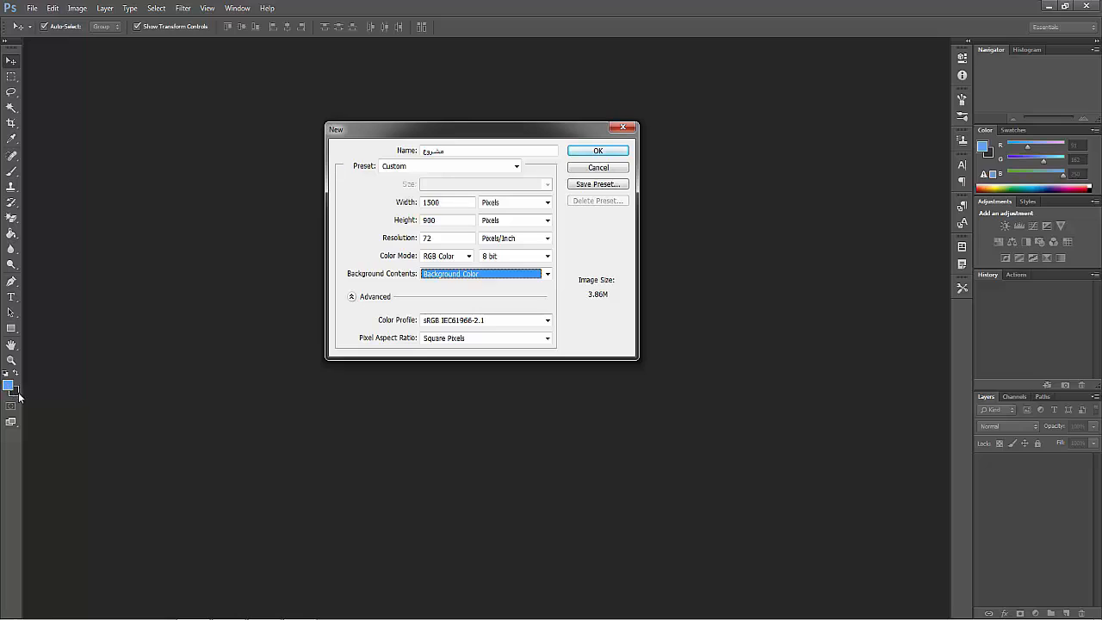
{"action": "left_click", "coordinate": [504, 274]}
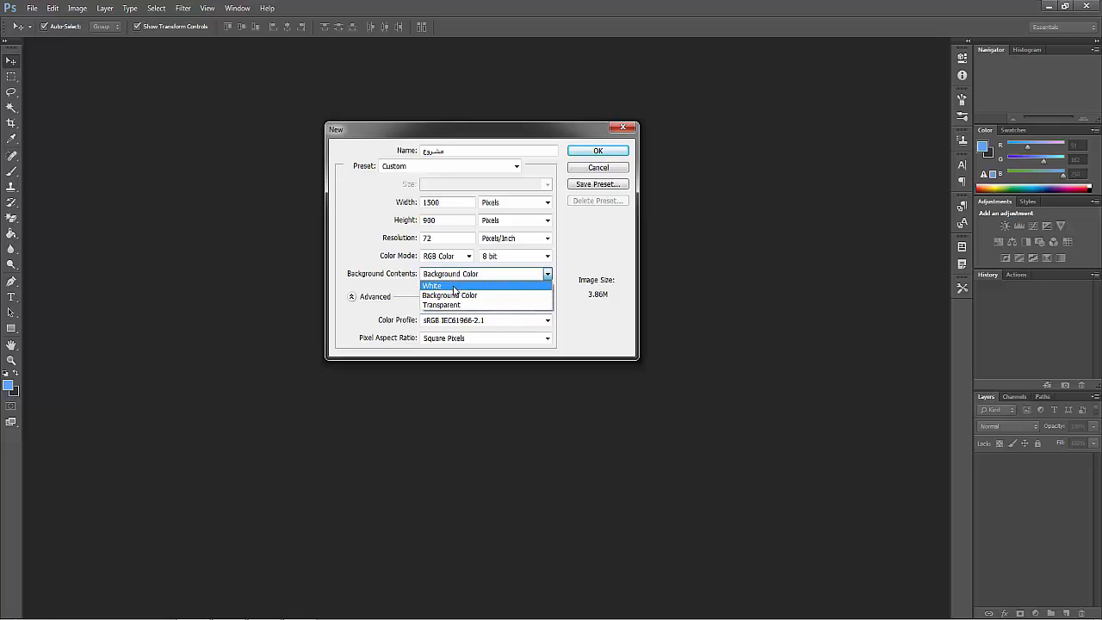
{"action": "left_click", "coordinate": [454, 287]}
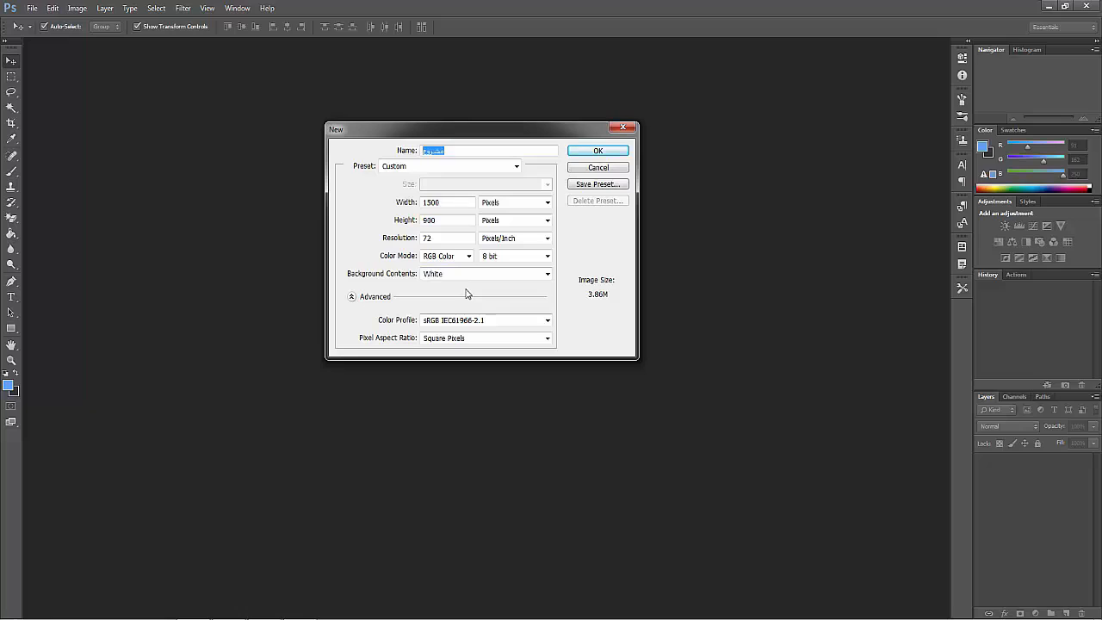
- Save the current settings as the document preset "1500 px X 900 px" and check for it among the presets
{"action": "left_click", "coordinate": [595, 184]}
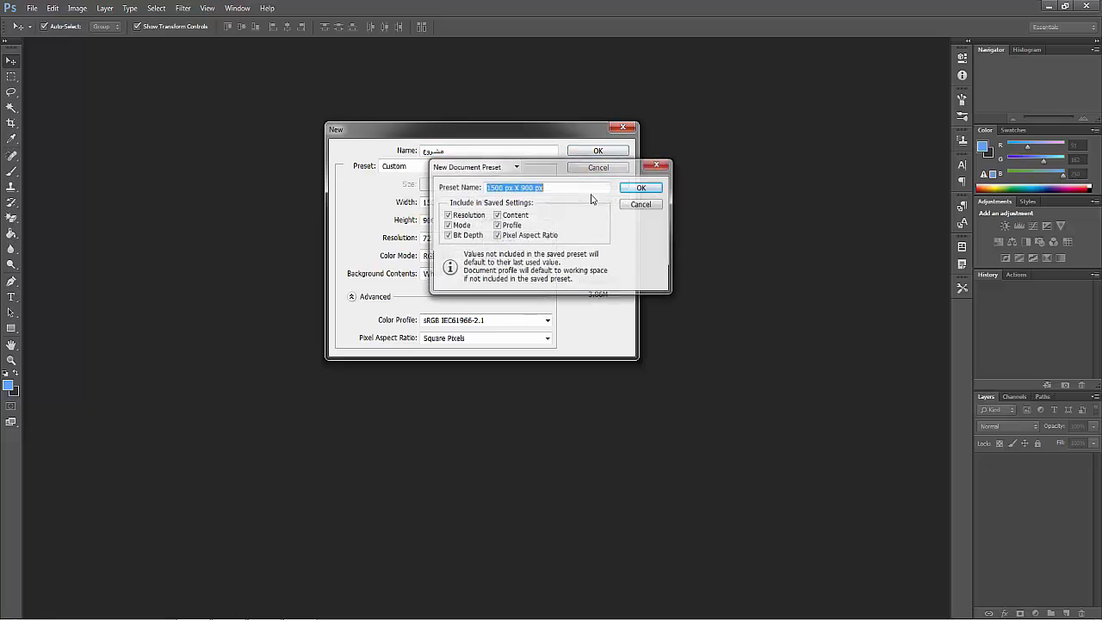
{"action": "left_click", "coordinate": [652, 188]}
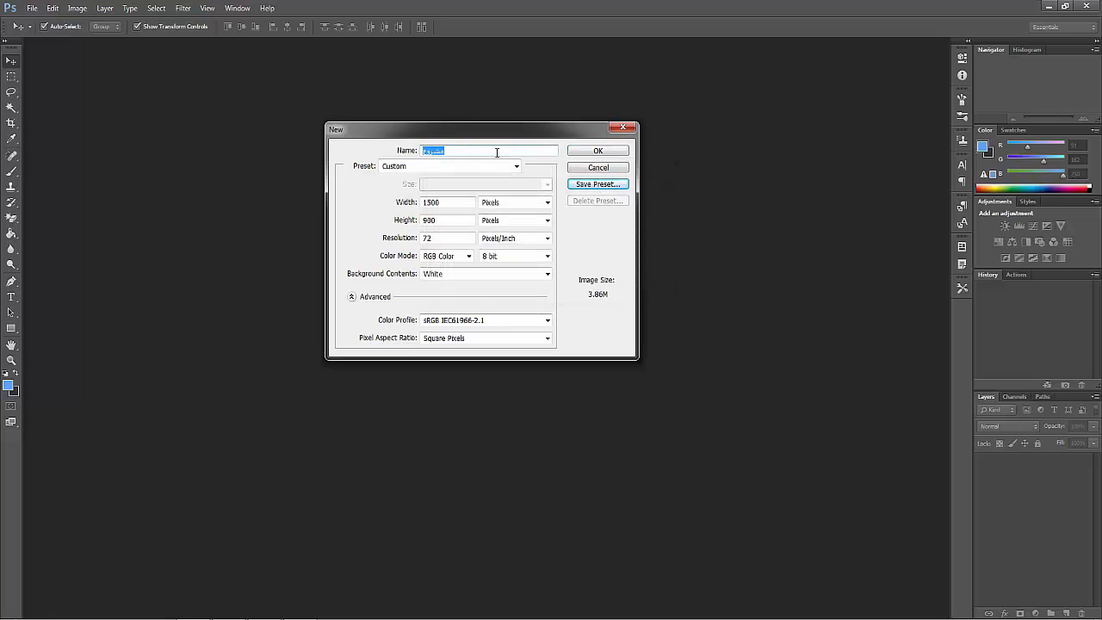
{"action": "left_click", "coordinate": [514, 166]}
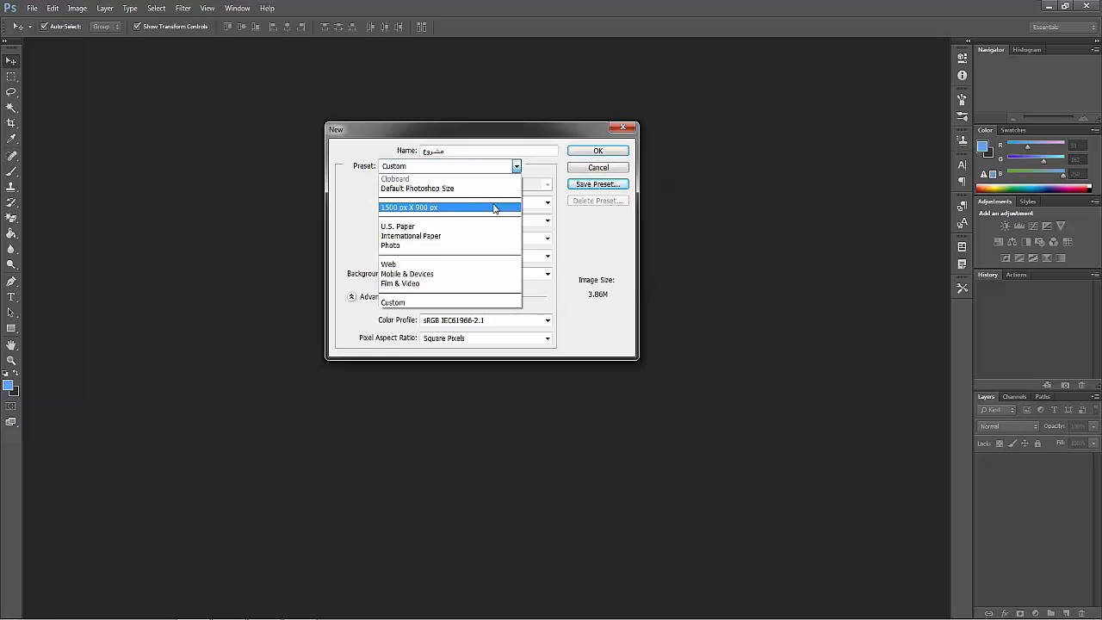
{"action": "left_click", "coordinate": [615, 256]}
- Create the document with these settings and activate the Rectangular Marquee tool
{"action": "left_click", "coordinate": [602, 151]}
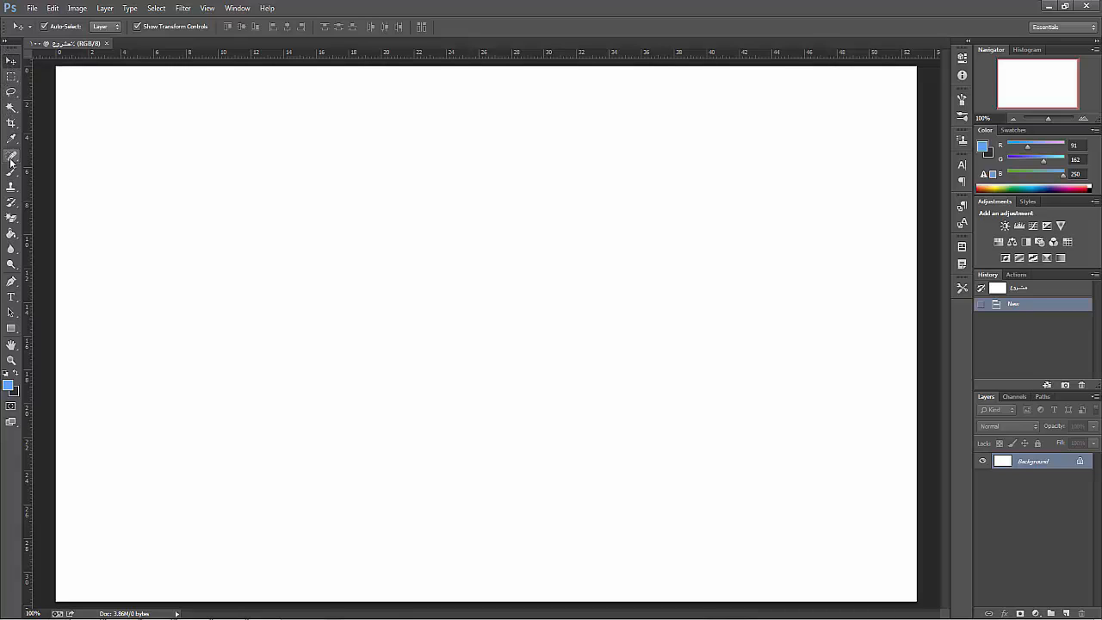
{"action": "left_click", "coordinate": [11, 77]}
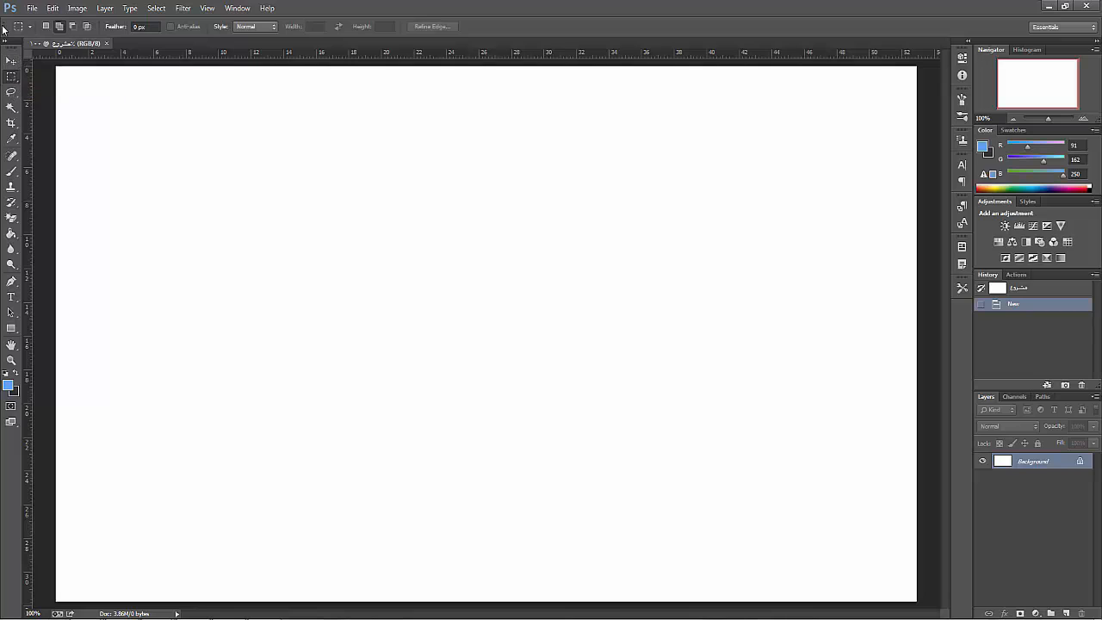
- Try the Lasso, Magic Wand and Crop tools in turn, and switch to the Move tool
{"action": "left_click", "coordinate": [12, 91]}
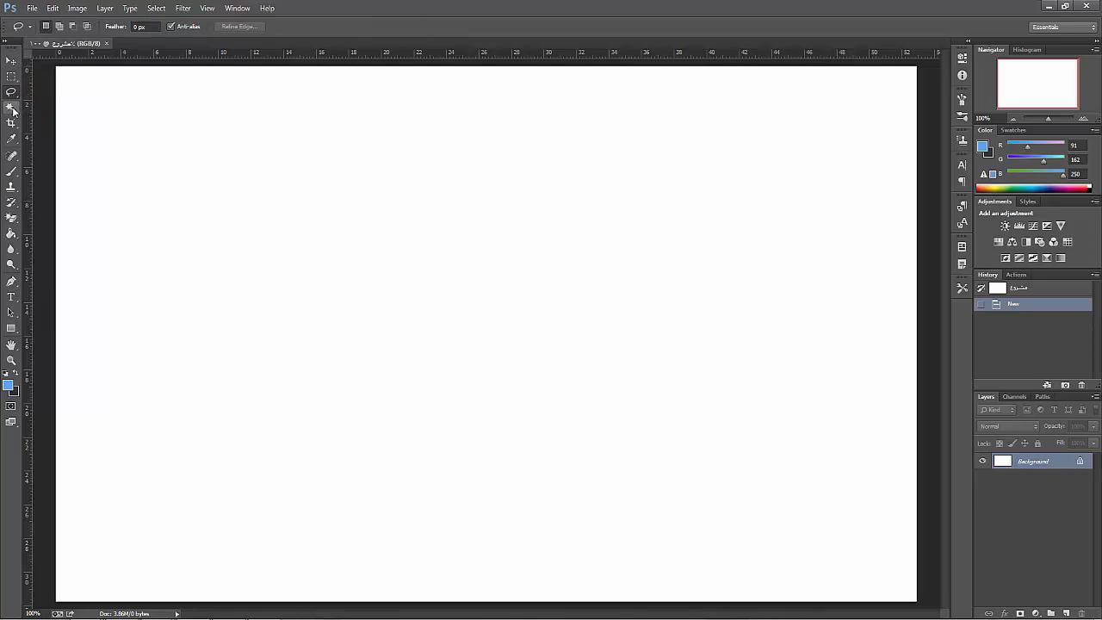
{"action": "left_click", "coordinate": [11, 107]}
{"action": "left_click", "coordinate": [11, 123]}
{"action": "left_click", "coordinate": [11, 60]}
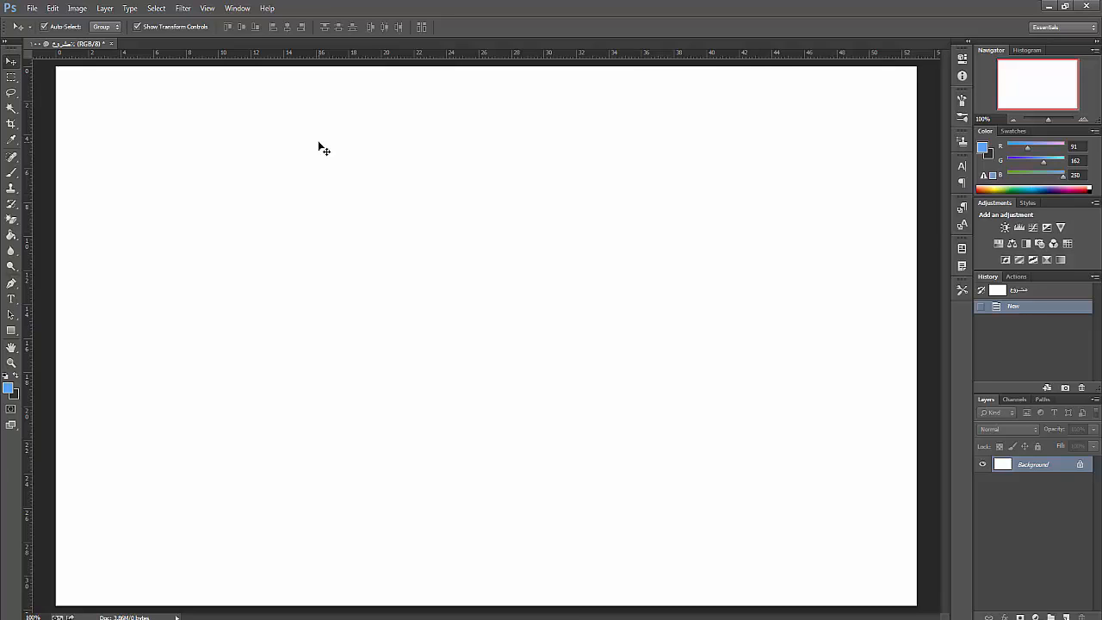
{"action": "left_click", "coordinate": [32, 9]}
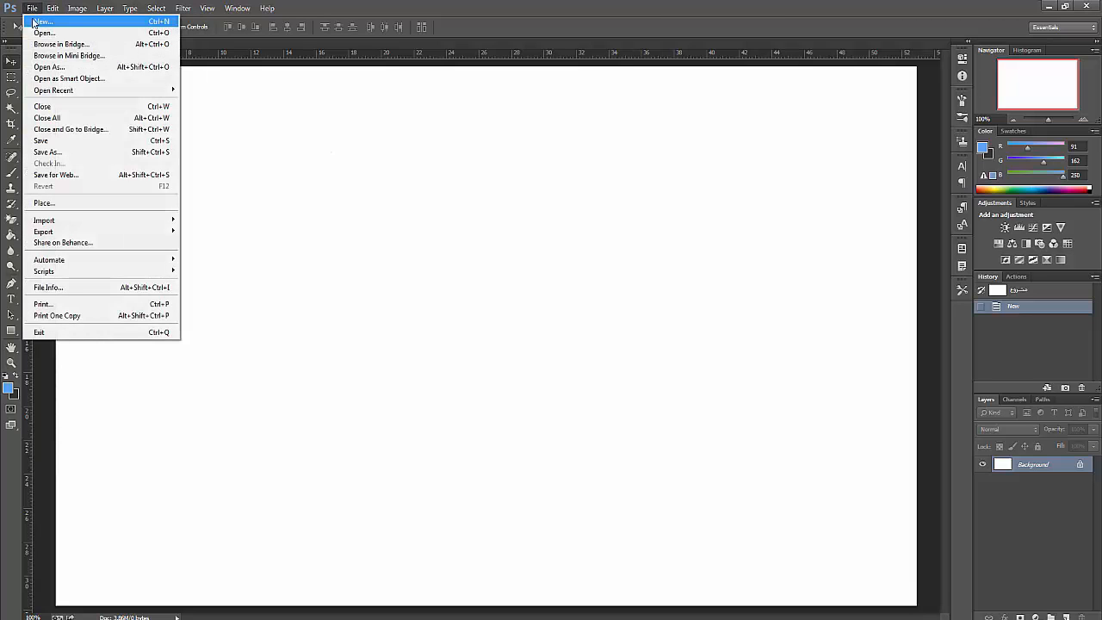
{"action": "left_click", "coordinate": [51, 35]}
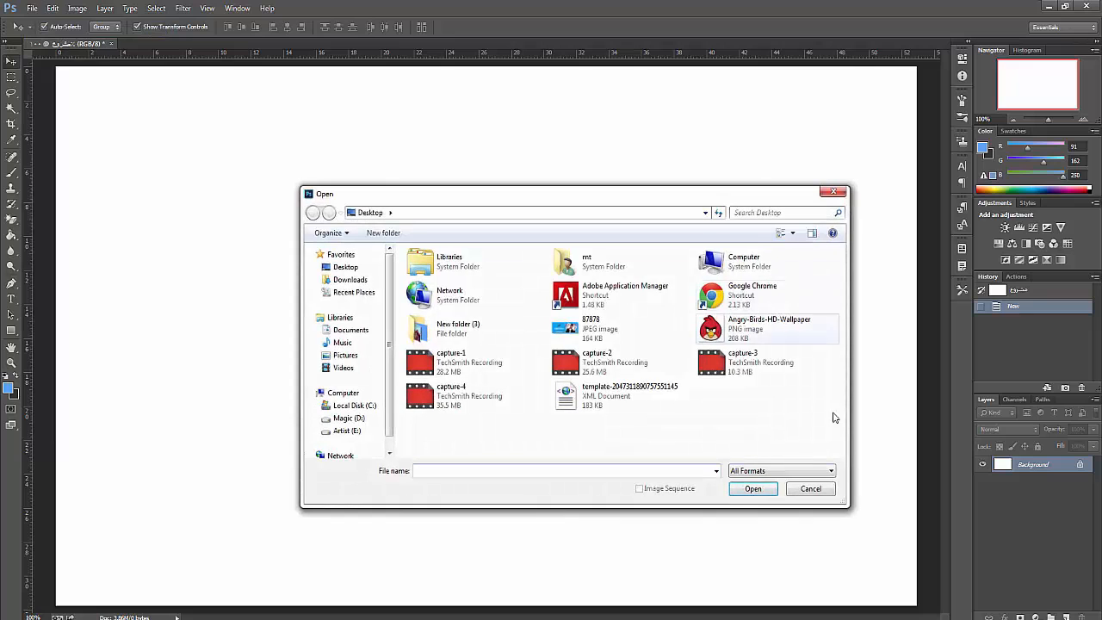
{"action": "left_click", "coordinate": [811, 489]}
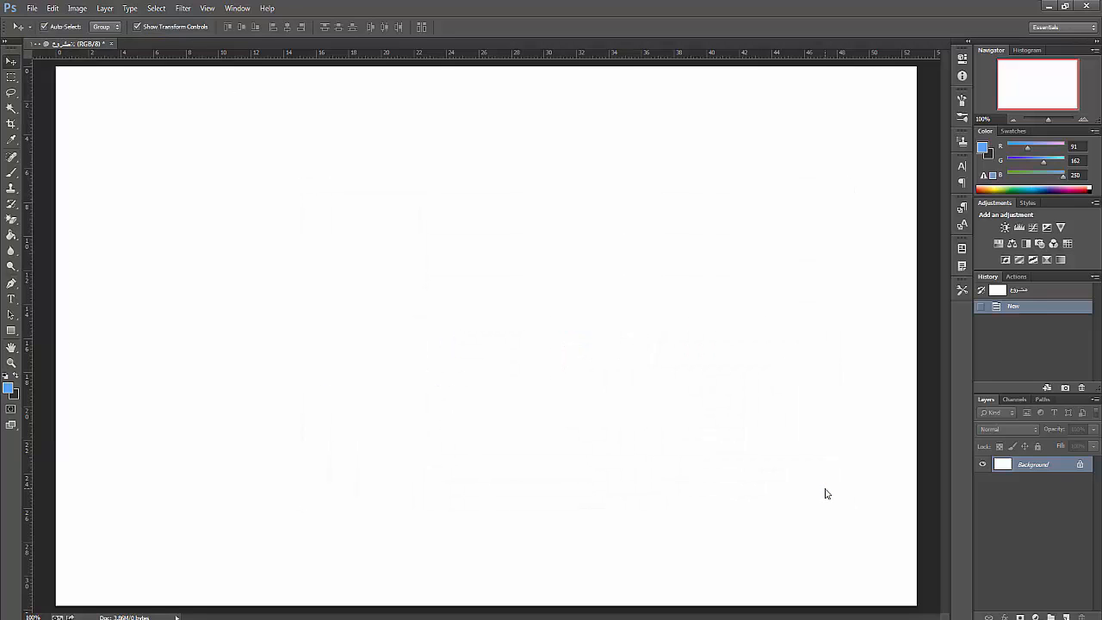
- Open the Angry-Birds-HD-Wallpaper image and bring its bird layer into the blank document, positioned so the whole bird fits on the canvas
{"action": "key", "text": "ctrl+o"}
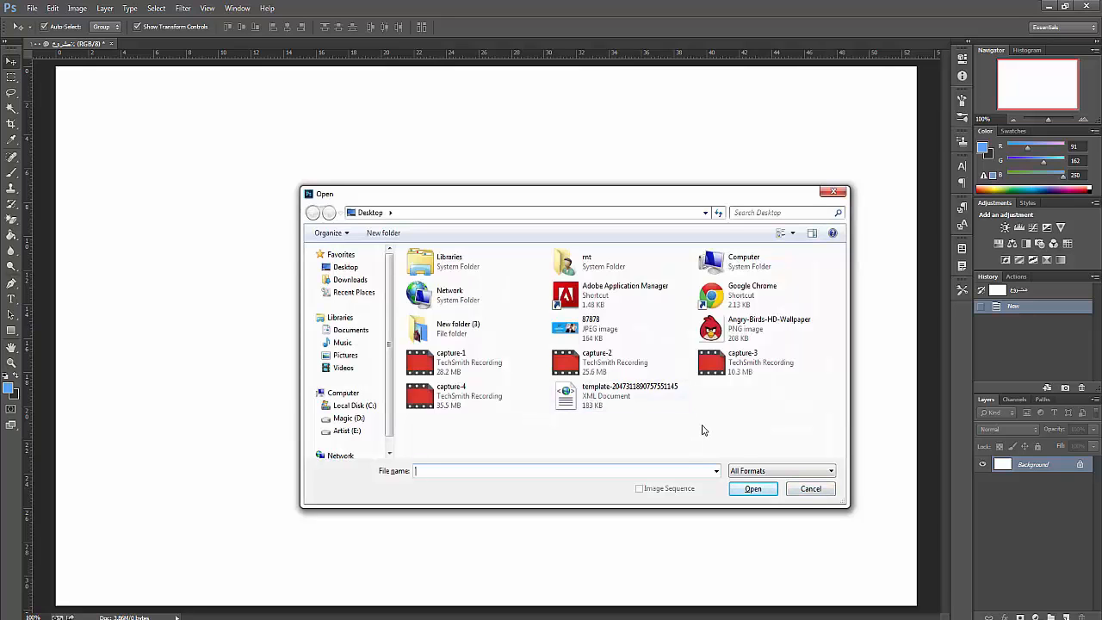
{"action": "double_click", "coordinate": [762, 336]}
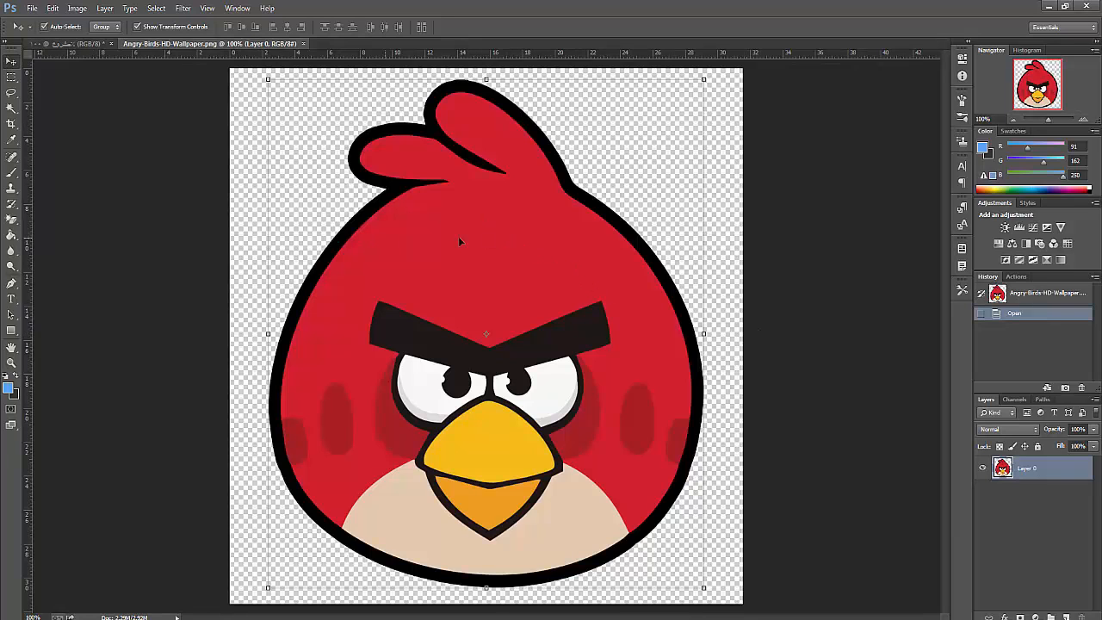
{"action": "left_click_drag", "start_coordinate": [455, 244], "coordinate": [520, 307]}
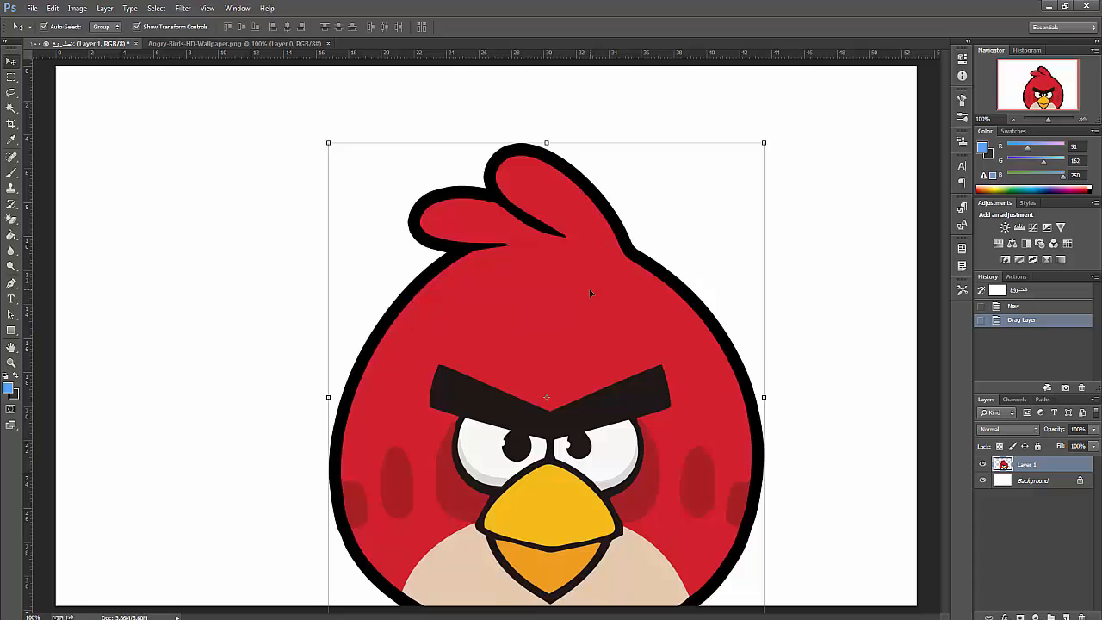
{"action": "left_click_drag", "start_coordinate": [576, 305], "coordinate": [460, 216]}
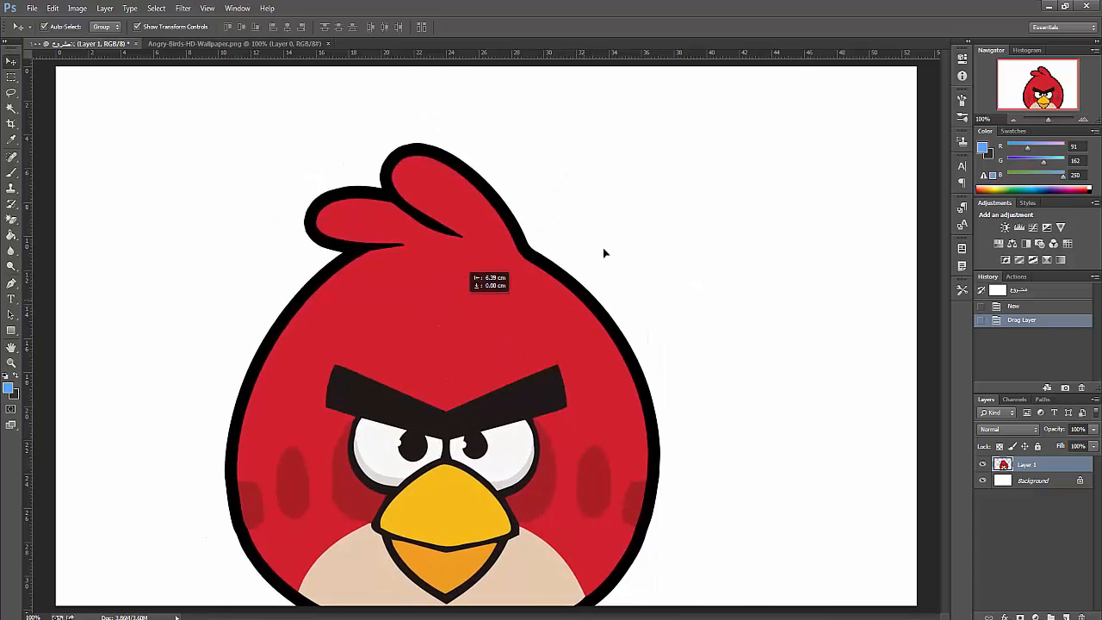
{"action": "left_click_drag", "start_coordinate": [605, 252], "coordinate": [492, 235]}
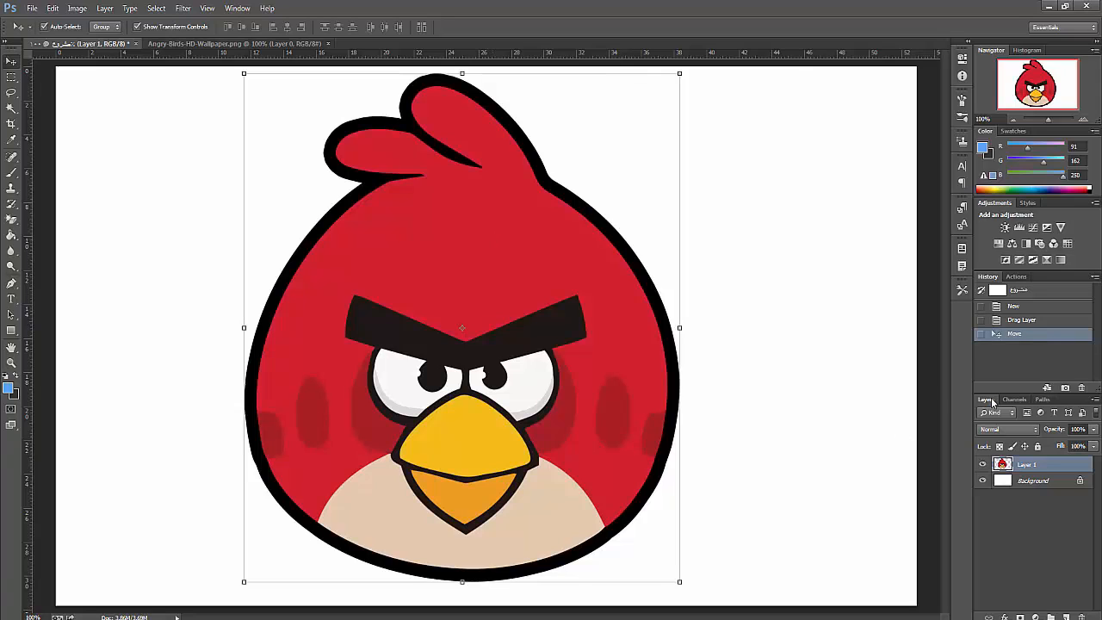
- Try painting a blue brush stroke across the bird's head on Layer 1 and moving the layer, and undo both changes
{"action": "left_click", "coordinate": [1033, 479]}
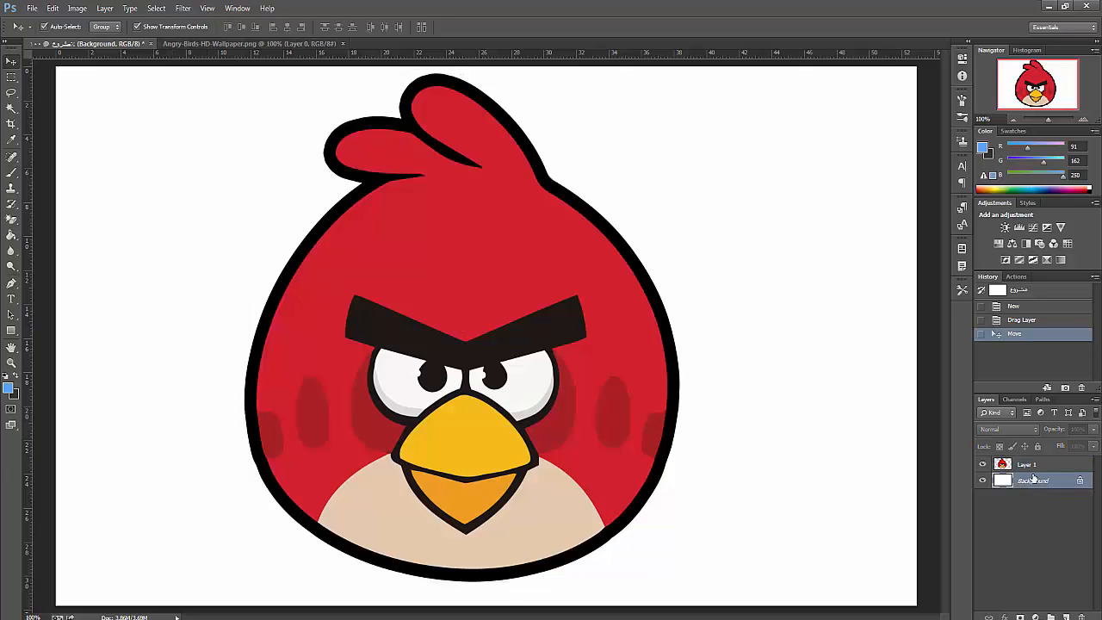
{"action": "left_click", "coordinate": [1030, 469]}
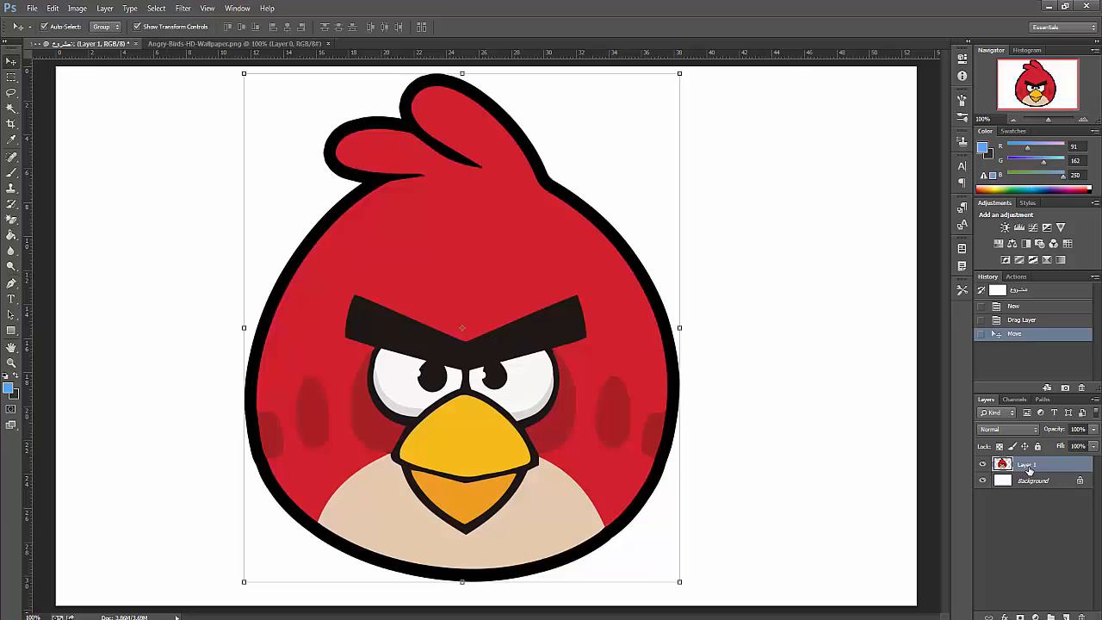
{"action": "left_click", "coordinate": [10, 174]}
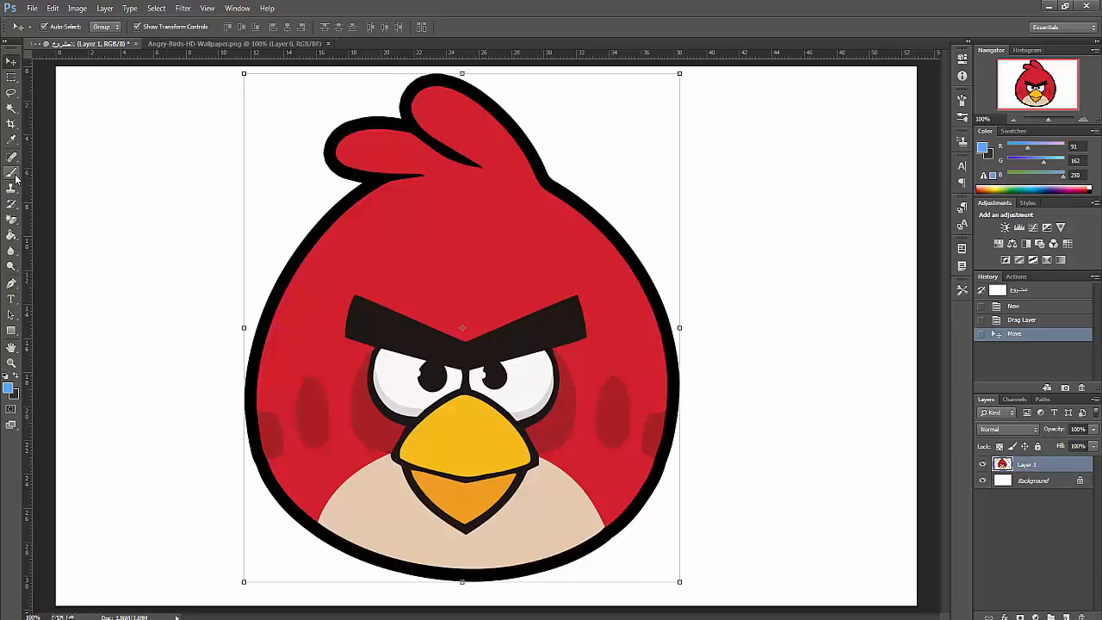
{"action": "left_click", "coordinate": [538, 233]}
{"action": "mouse_move", "coordinate": [432, 208]}
{"action": "left_mouse_down"}
{"action": "mouse_move", "coordinate": [414, 234]}
{"action": "mouse_move", "coordinate": [488, 245]}
{"action": "mouse_move", "coordinate": [377, 220]}
{"action": "mouse_move", "coordinate": [494, 227]}
{"action": "mouse_move", "coordinate": [414, 197]}
{"action": "mouse_move", "coordinate": [503, 206]}
{"action": "mouse_move", "coordinate": [362, 191]}
{"action": "left_mouse_up"}
{"action": "left_click", "coordinate": [11, 60]}
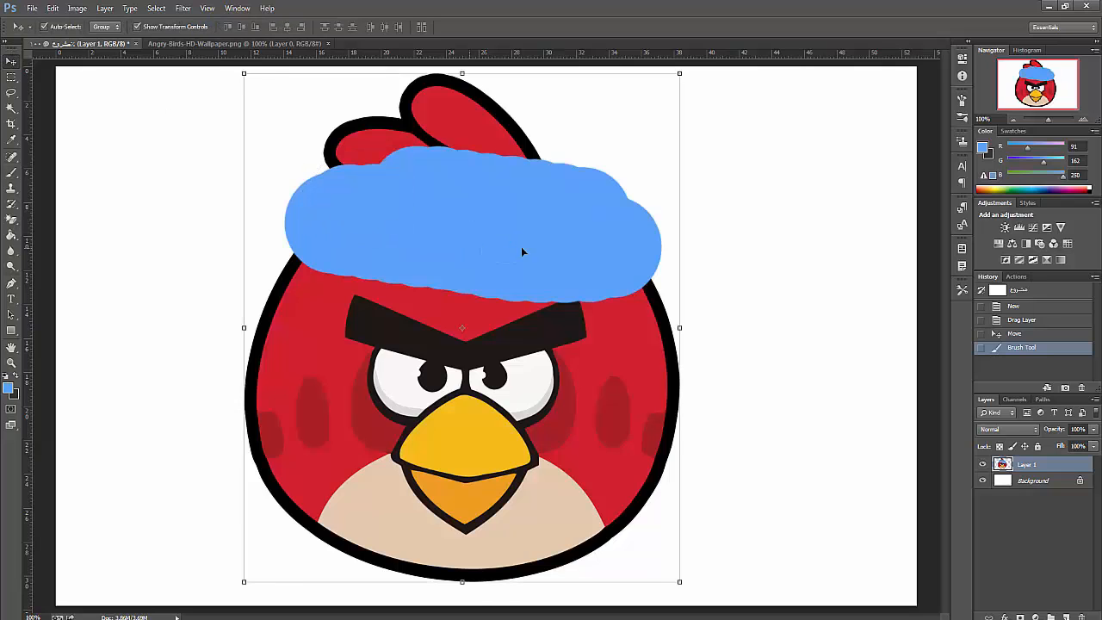
{"action": "mouse_move", "coordinate": [521, 246]}
{"action": "left_mouse_down"}
{"action": "mouse_move", "coordinate": [601, 228]}
{"action": "mouse_move", "coordinate": [372, 231]}
{"action": "mouse_move", "coordinate": [527, 255]}
{"action": "mouse_move", "coordinate": [505, 258]}
{"action": "left_mouse_up"}
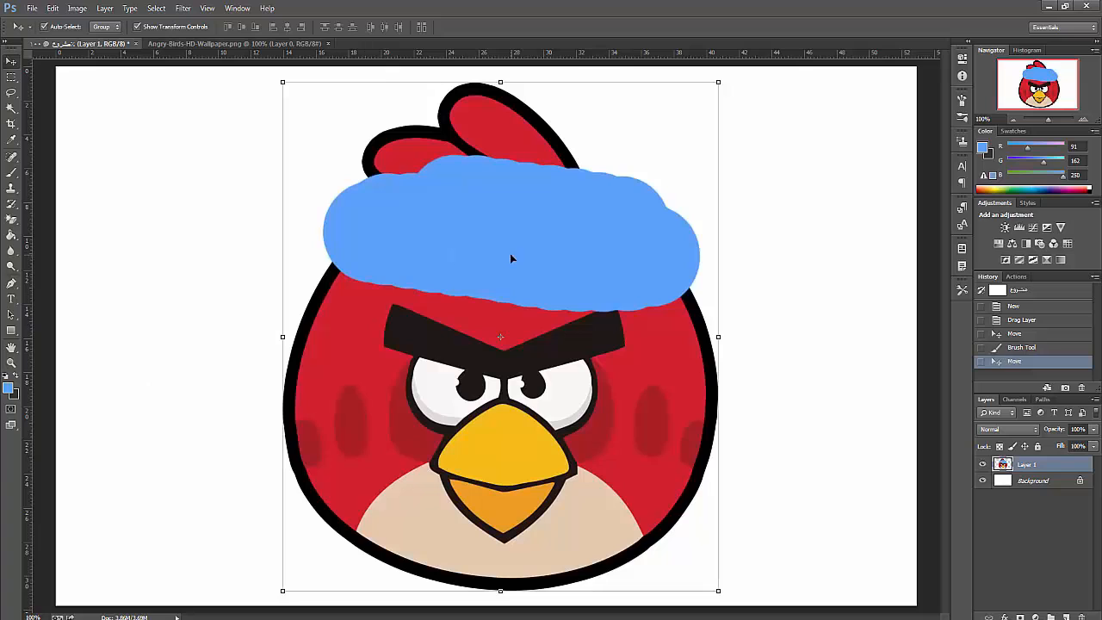
{"action": "key", "text": "ctrl+z"}
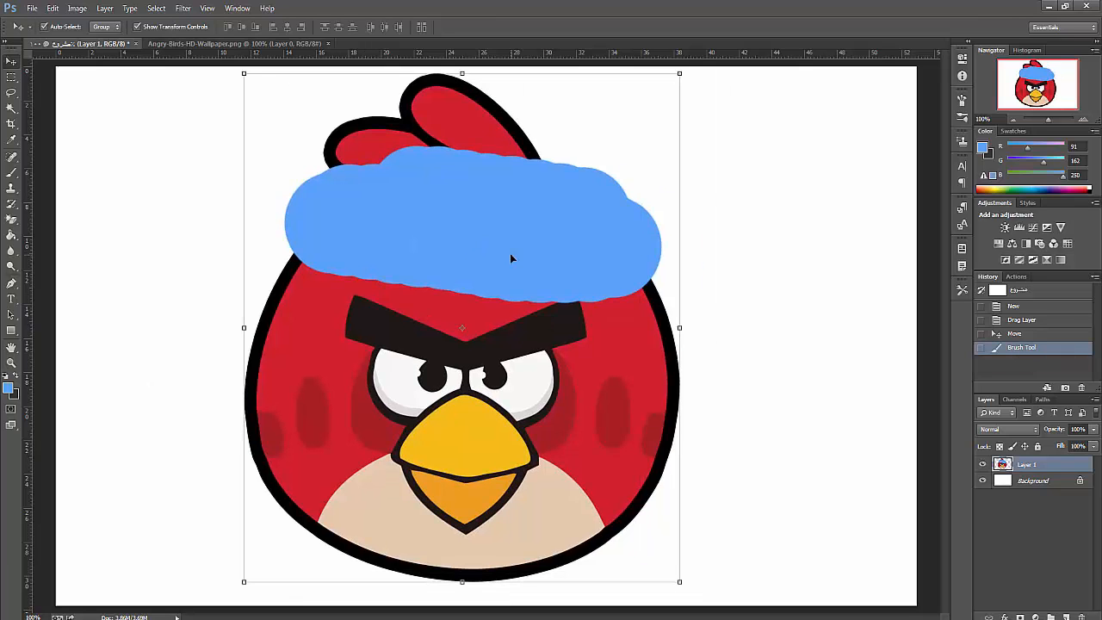
{"action": "key", "text": "ctrl+z"}
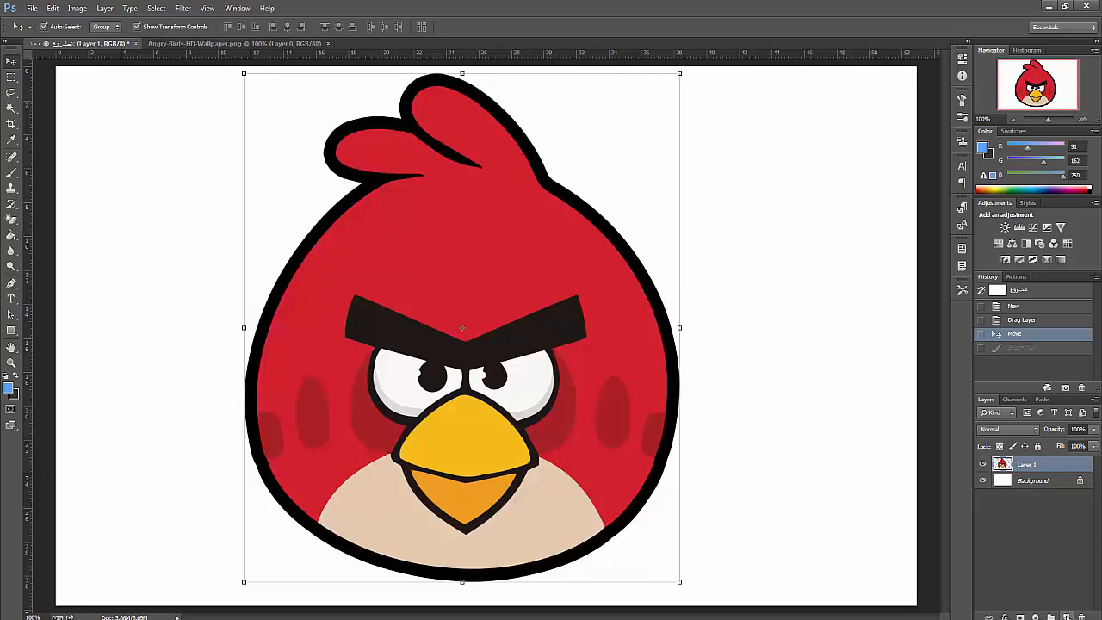
- Try painting a blue brush stroke on a new layer and moving it away from the bird, and delete that layer
{"action": "left_click", "coordinate": [1066, 616]}
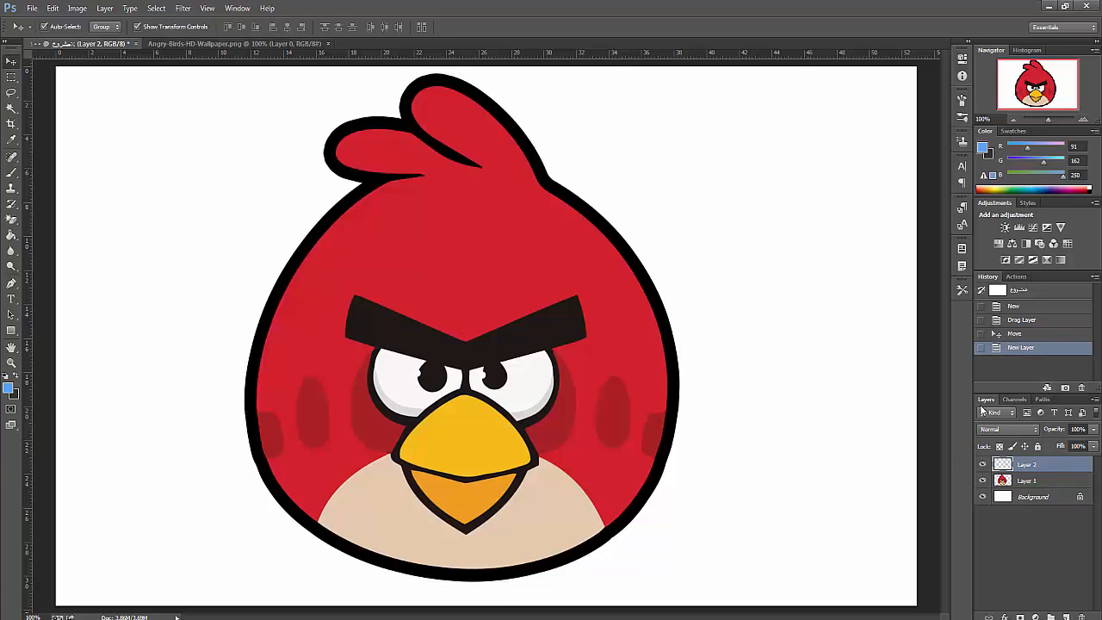
{"action": "left_click", "coordinate": [10, 173]}
{"action": "mouse_move", "coordinate": [517, 241]}
{"action": "left_mouse_down"}
{"action": "mouse_move", "coordinate": [610, 227]}
{"action": "mouse_move", "coordinate": [290, 201]}
{"action": "mouse_move", "coordinate": [416, 209]}
{"action": "mouse_move", "coordinate": [500, 185]}
{"action": "left_mouse_up"}
{"action": "left_click", "coordinate": [10, 61]}
{"action": "mouse_move", "coordinate": [497, 238]}
{"action": "left_mouse_down"}
{"action": "mouse_move", "coordinate": [499, 253]}
{"action": "mouse_move", "coordinate": [600, 230]}
{"action": "mouse_move", "coordinate": [413, 345]}
{"action": "mouse_move", "coordinate": [616, 252]}
{"action": "mouse_move", "coordinate": [731, 244]}
{"action": "mouse_move", "coordinate": [714, 197]}
{"action": "mouse_move", "coordinate": [755, 220]}
{"action": "left_mouse_up"}
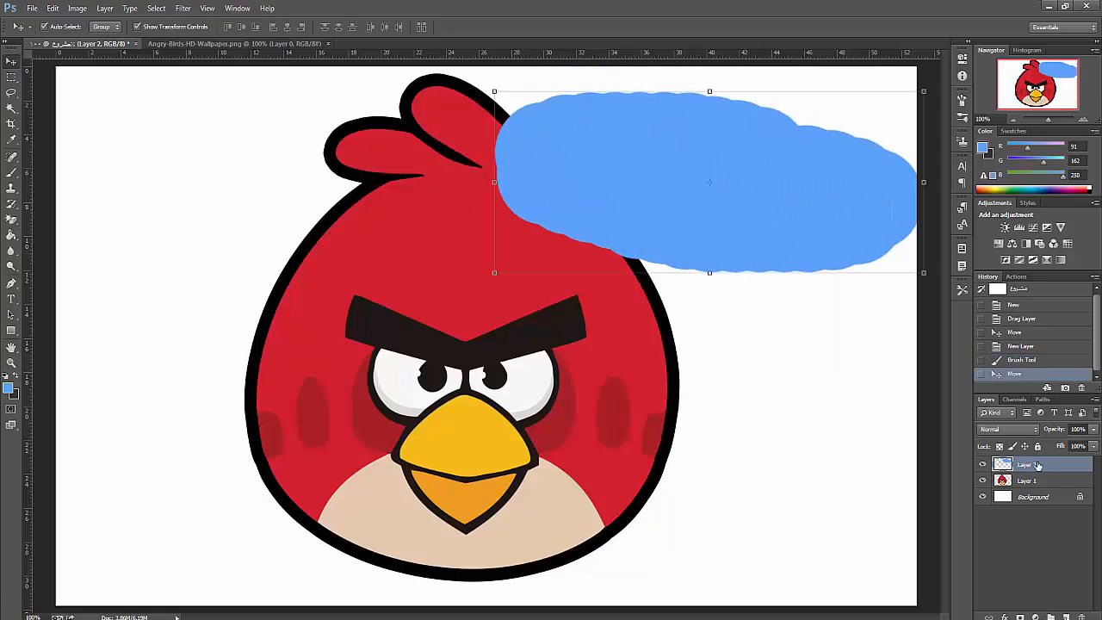
{"action": "key", "text": "Delete"}
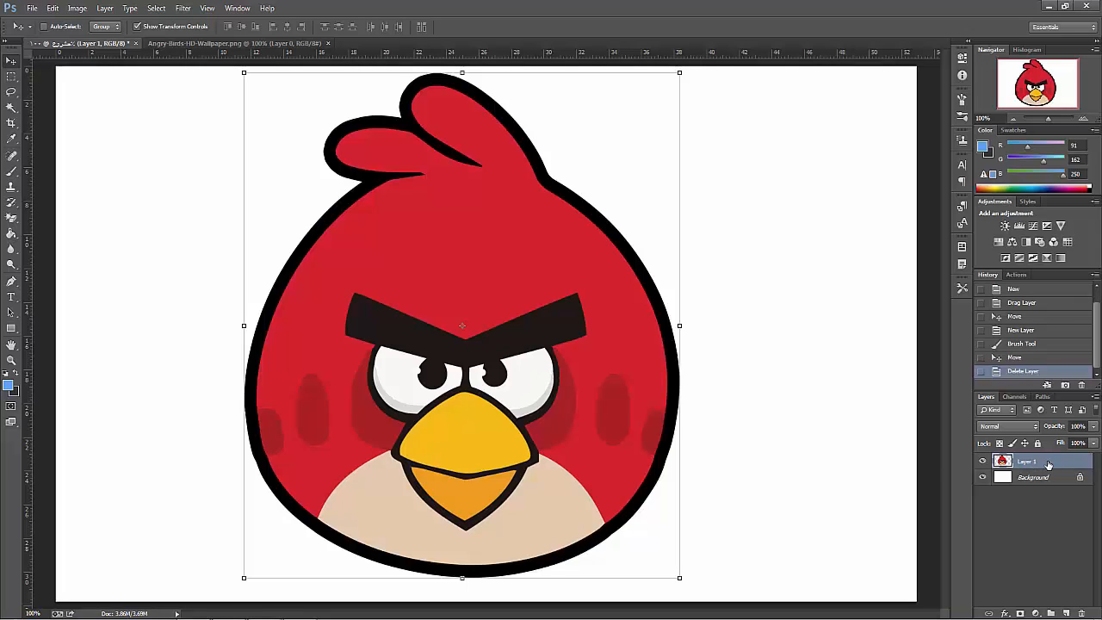
- Duplicate the bird layer twice, placing one copy to the right of the original and the other to its left
{"action": "left_click_drag", "start_coordinate": [1038, 465], "coordinate": [1068, 611]}
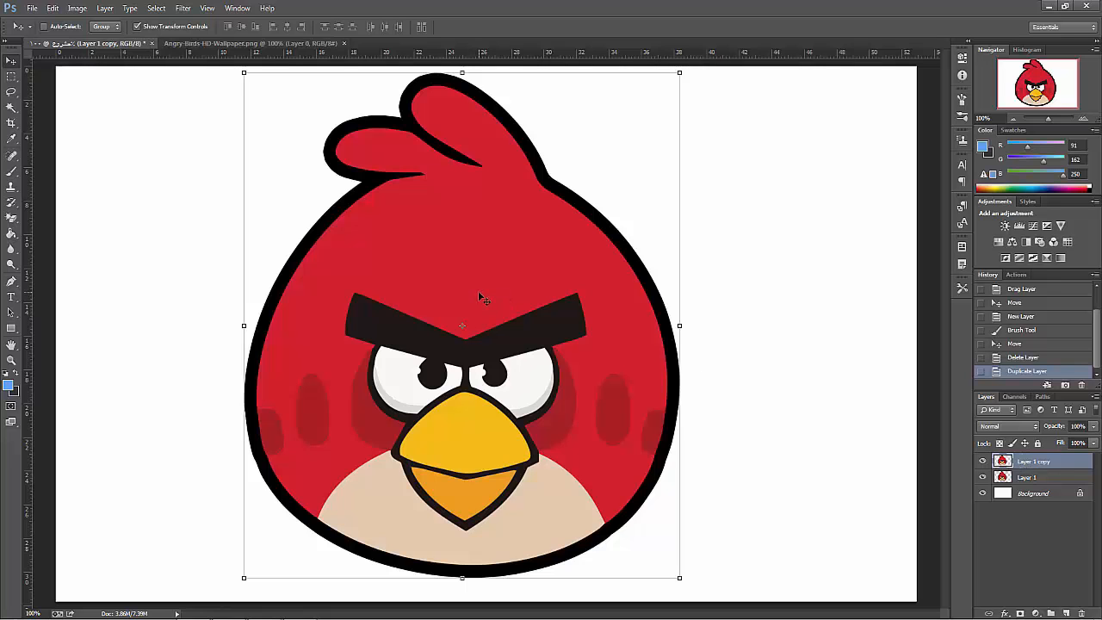
{"action": "left_click_drag", "start_coordinate": [479, 297], "coordinate": [775, 294]}
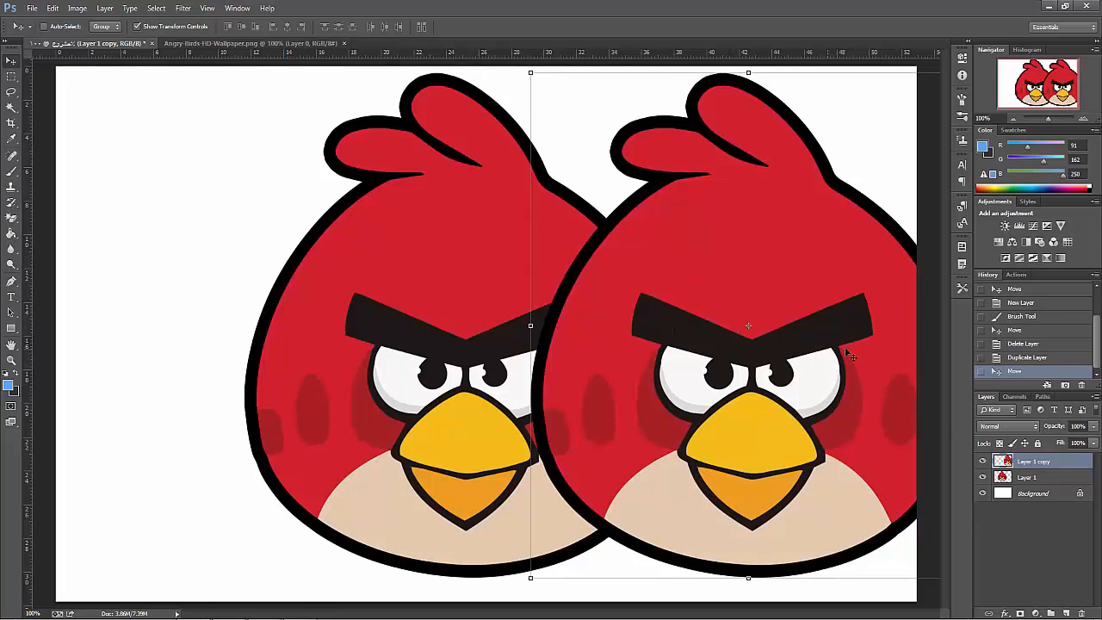
{"action": "right_click", "coordinate": [1043, 462]}
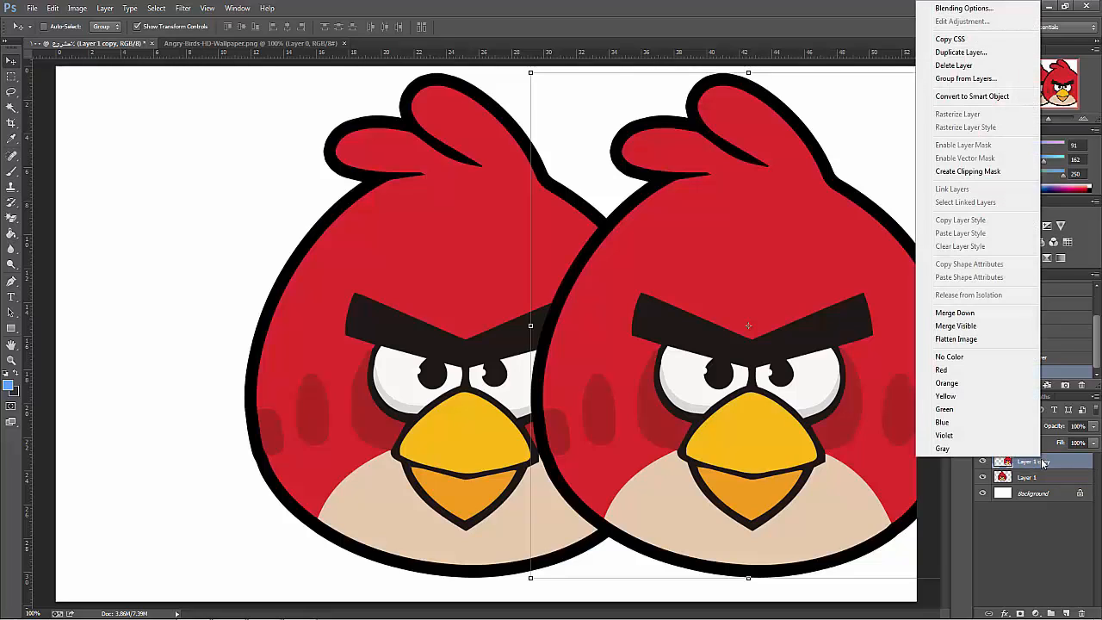
{"action": "left_click", "coordinate": [961, 53]}
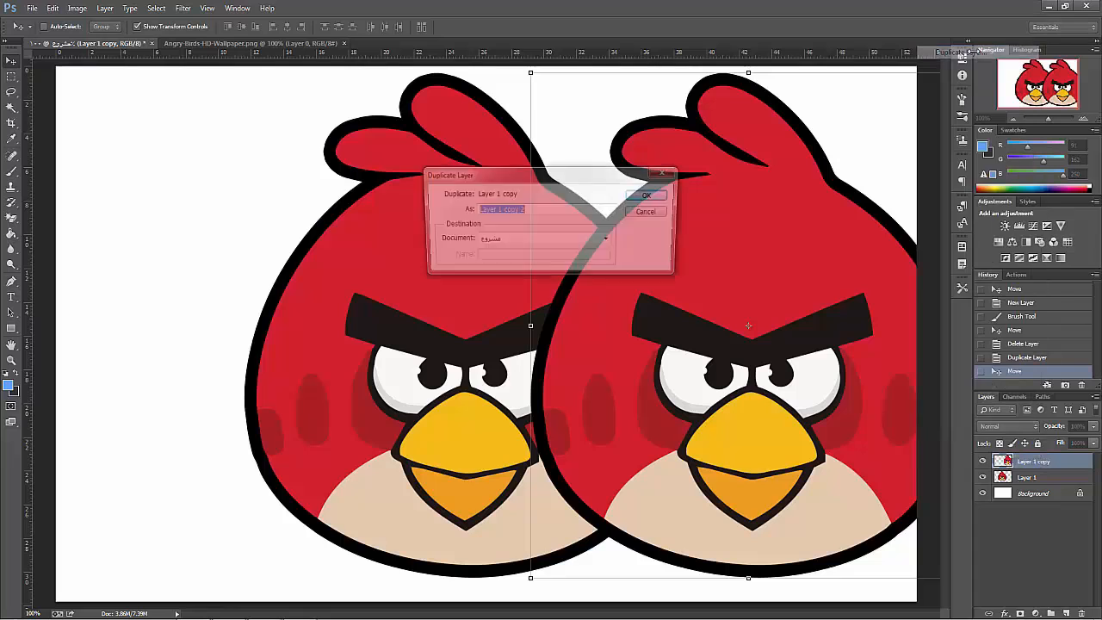
{"action": "left_click", "coordinate": [652, 196]}
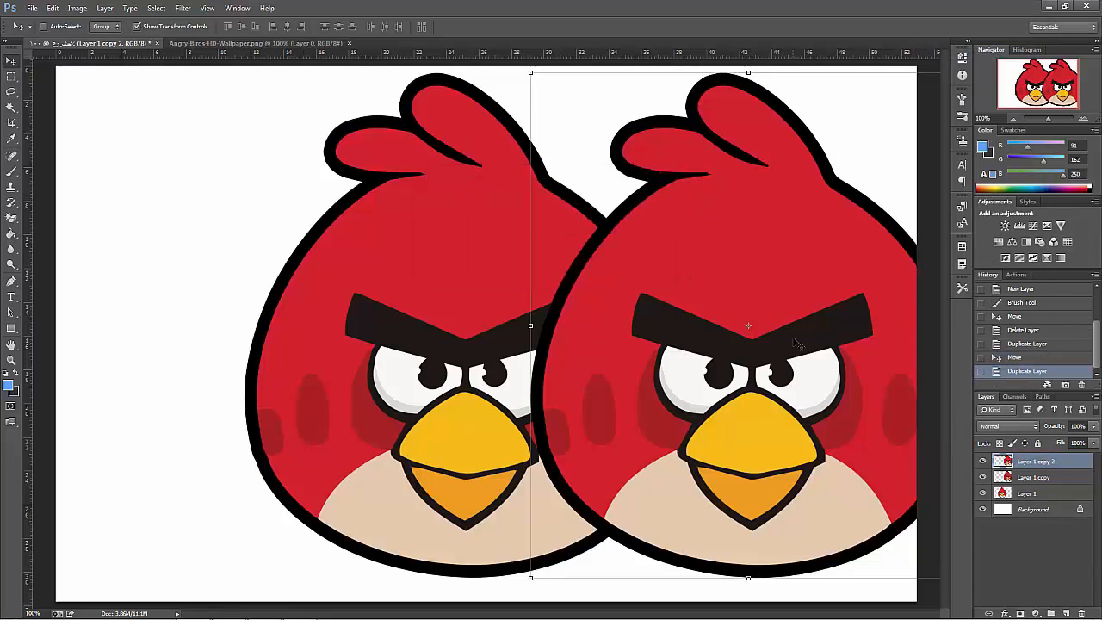
{"action": "left_click_drag", "start_coordinate": [797, 343], "coordinate": [303, 337]}
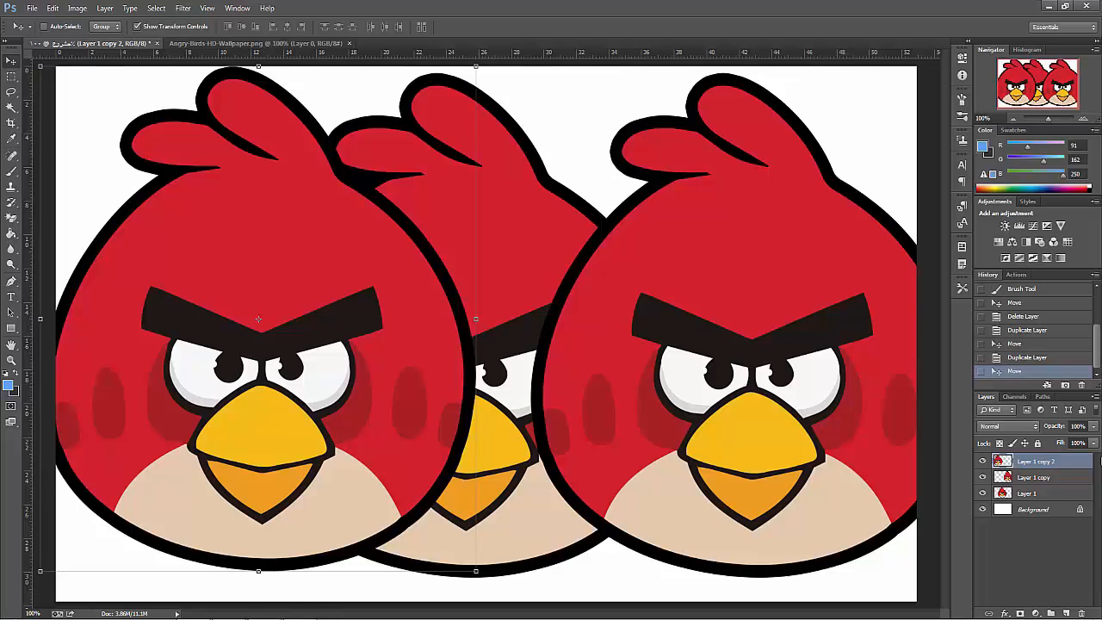
- Make one more copy of the left bird layer and delete all the bird copies, keeping Layer 1 and Background
{"action": "key", "text": "ctrl+j"}
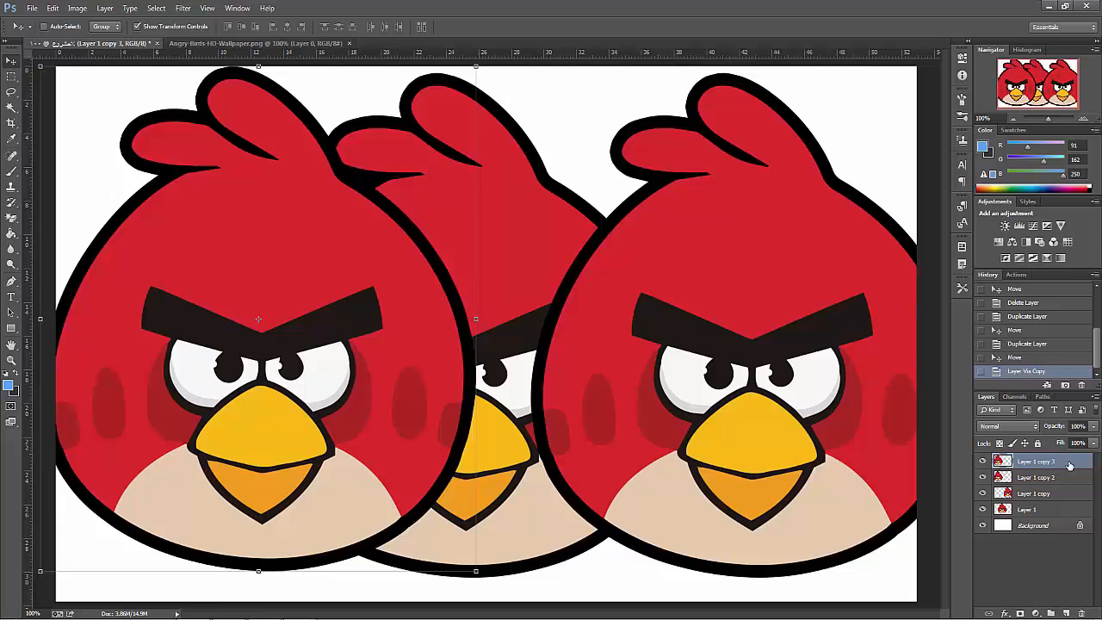
{"action": "key", "text": "Delete"}
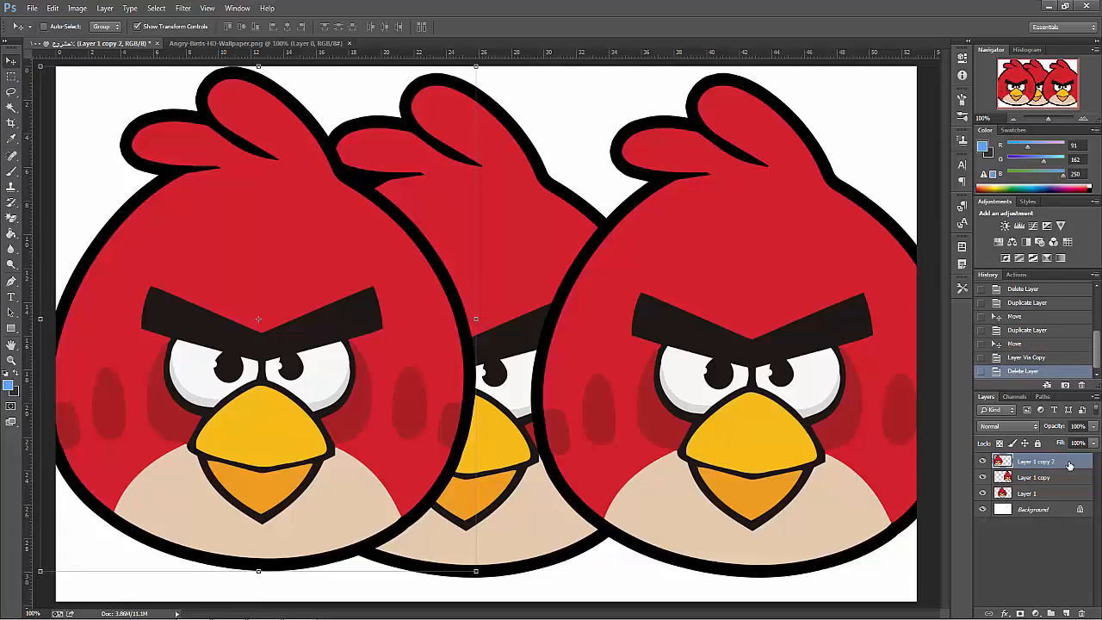
{"action": "key", "text": "Delete"}
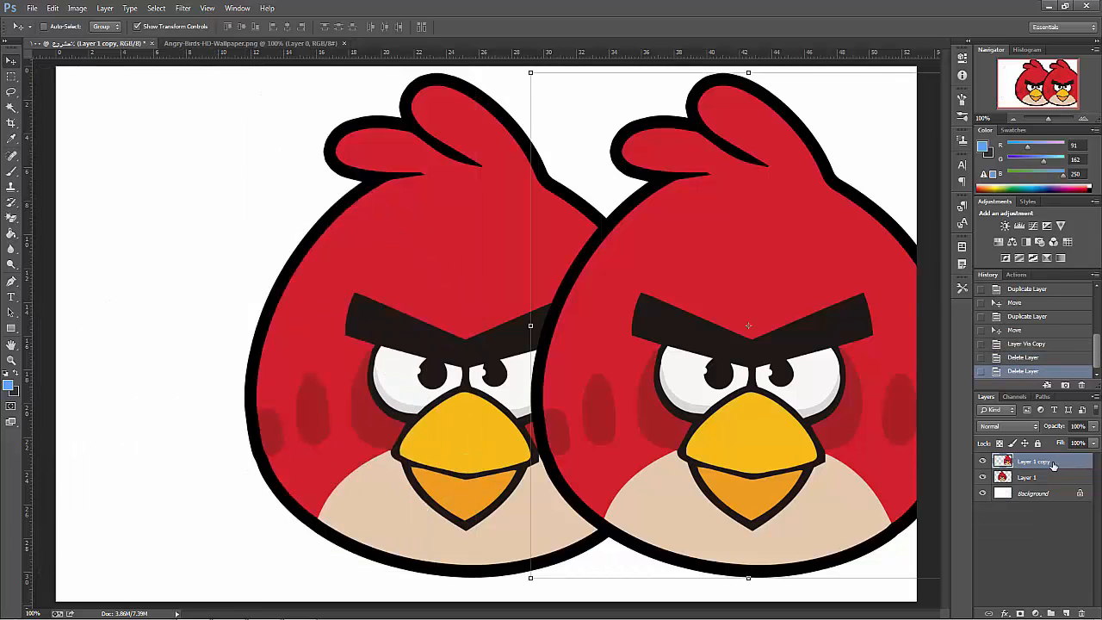
{"action": "left_click_drag", "start_coordinate": [1054, 465], "coordinate": [1082, 613]}
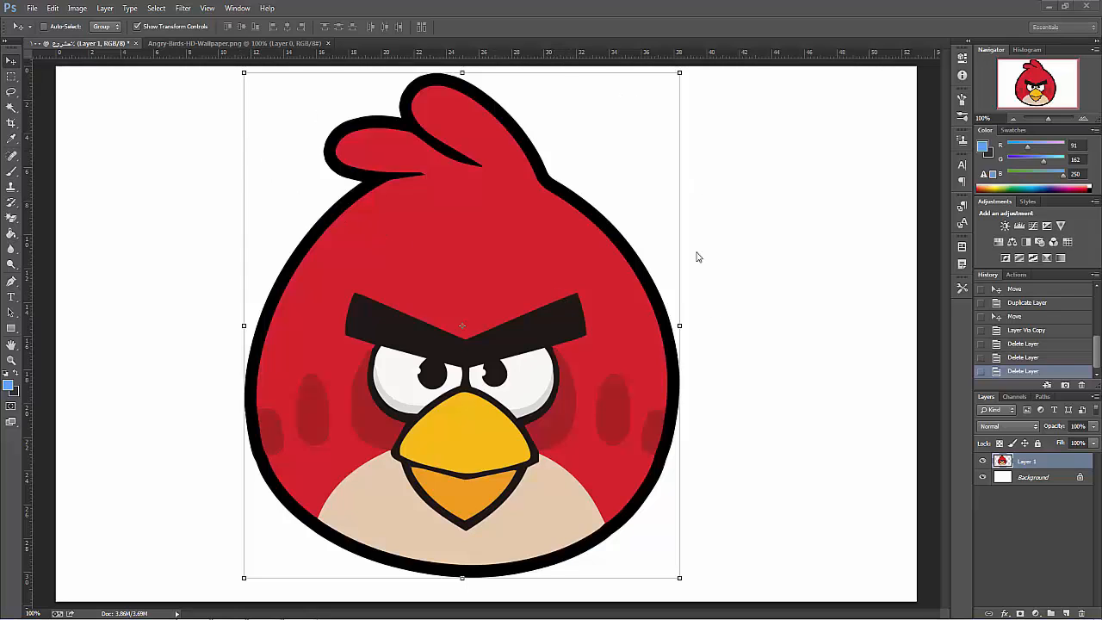
- Toggle the transform controls off and on, and scale the bird to about 99.6% from its upper-left corner
{"action": "left_click", "coordinate": [136, 27]}
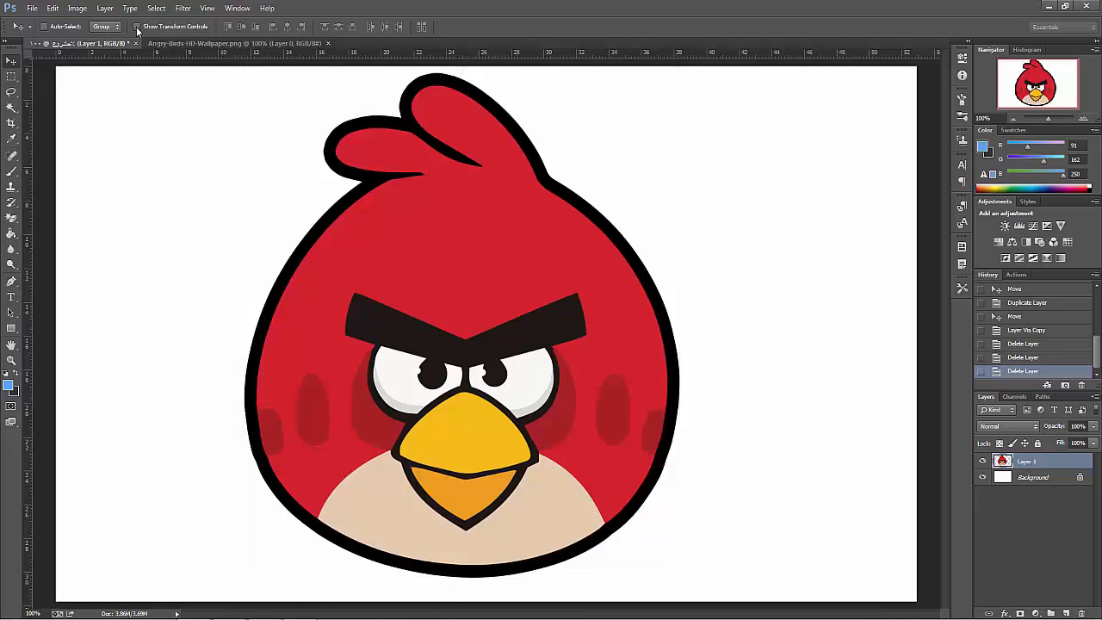
{"action": "left_click", "coordinate": [136, 27]}
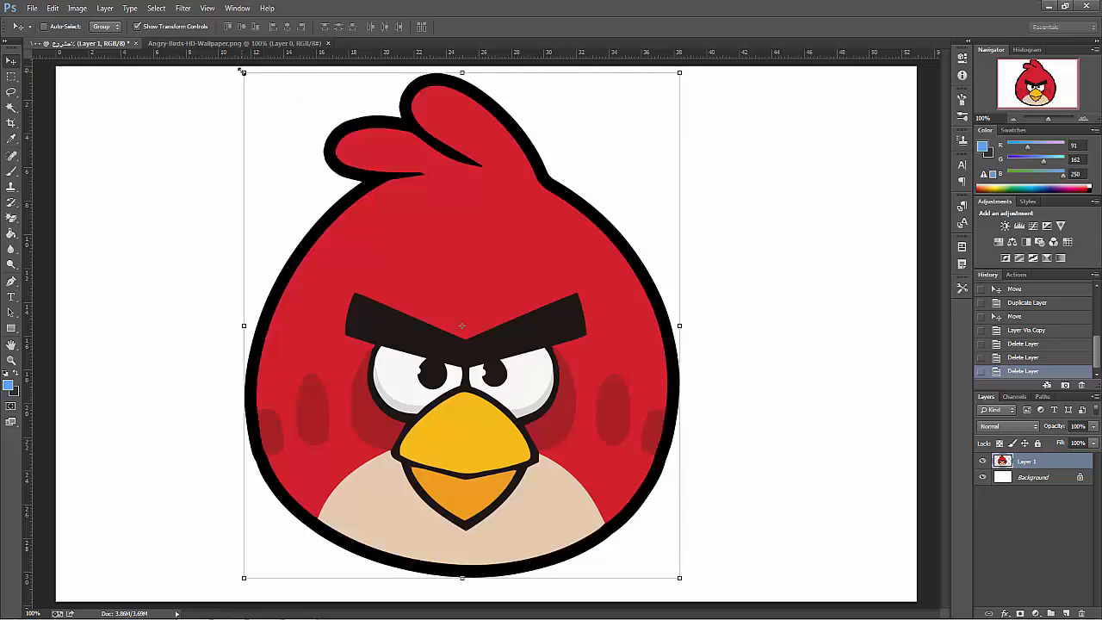
{"action": "left_click_drag", "start_coordinate": [243, 72], "coordinate": [220, 99]}
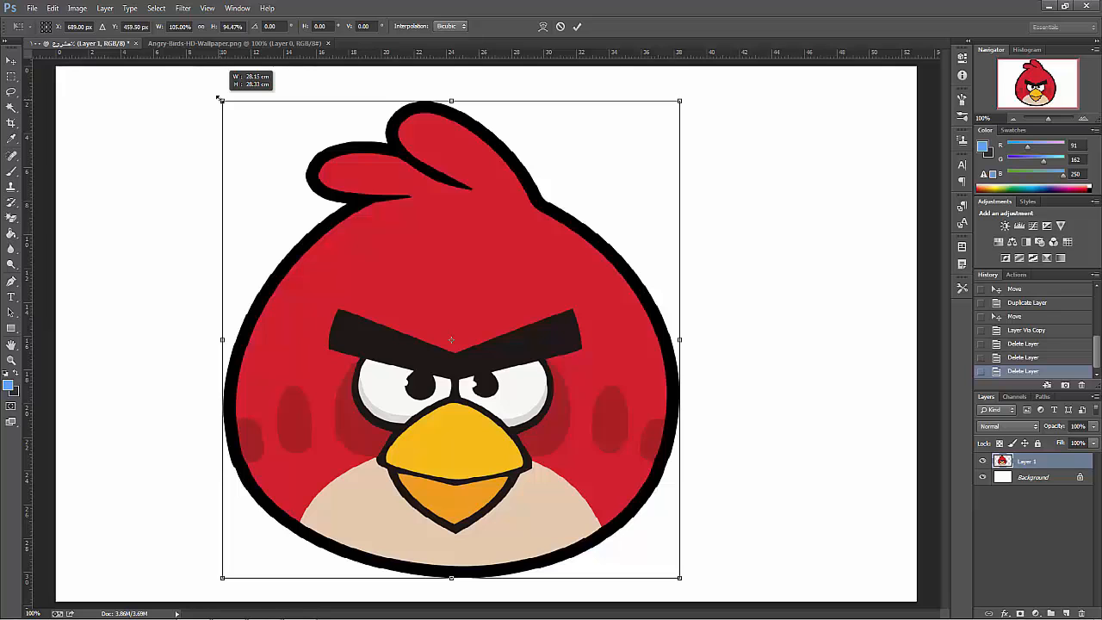
{"action": "left_click_drag", "start_coordinate": [219, 99], "coordinate": [181, 129]}
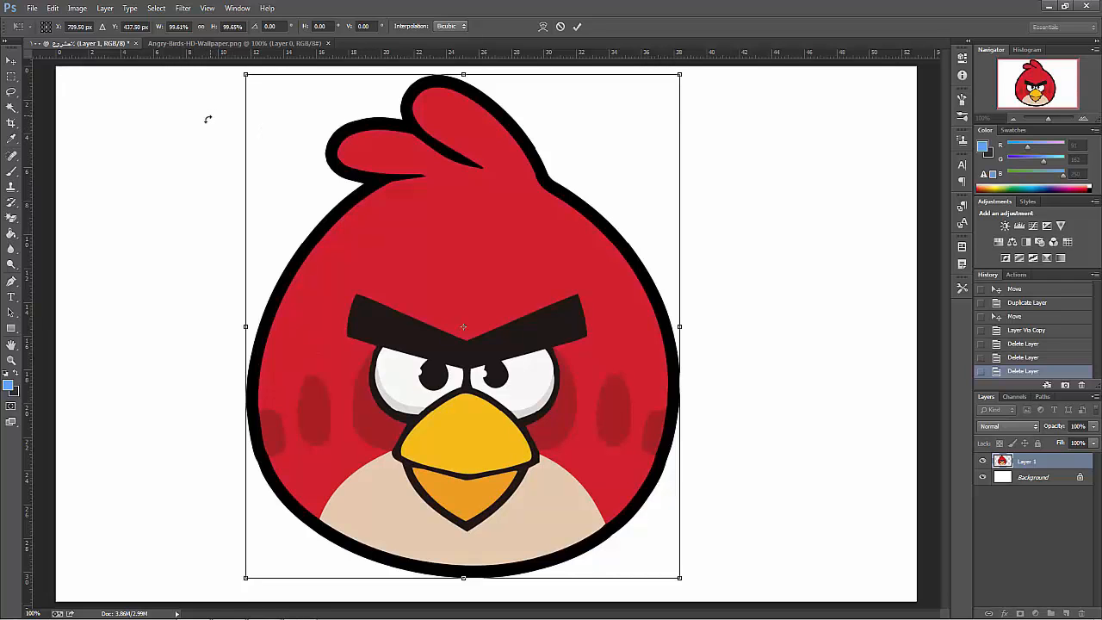
- Try rotating the bird very slightly counterclockwise about its centre, to about -0.08°
{"action": "left_click_drag", "start_coordinate": [208, 119], "coordinate": [297, 171]}
{"action": "key", "text": "ctrl+plus"}
{"action": "key", "text": "ctrl+plus"}
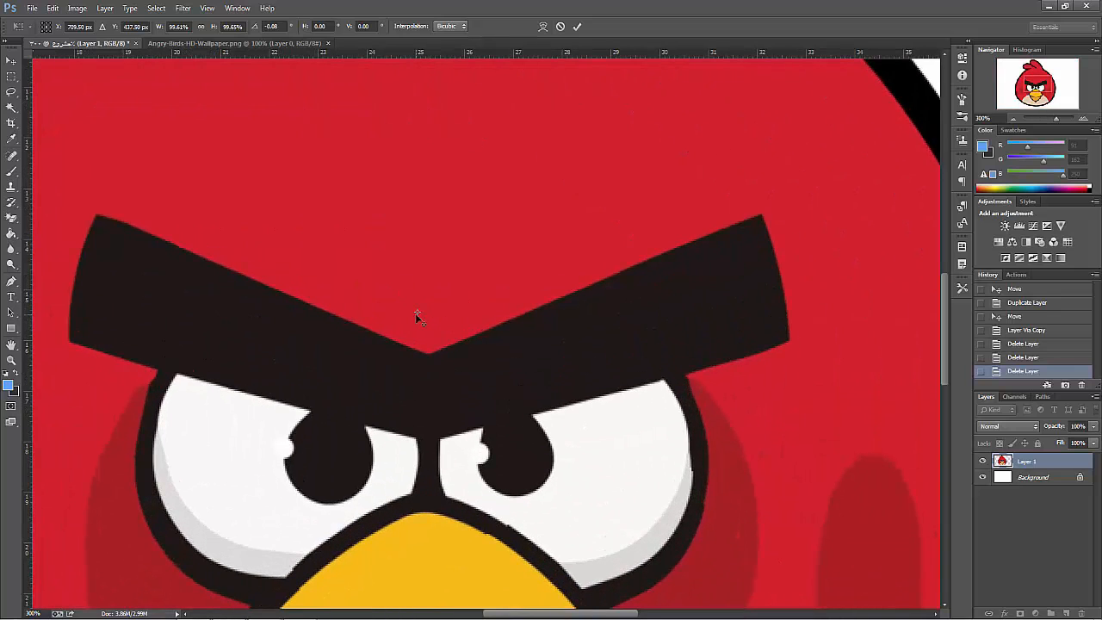
{"action": "key", "text": "ctrl+minus"}
{"action": "key", "text": "ctrl+minus"}
{"action": "key", "text": "ctrl+minus"}
{"action": "key", "text": "ctrl+minus"}
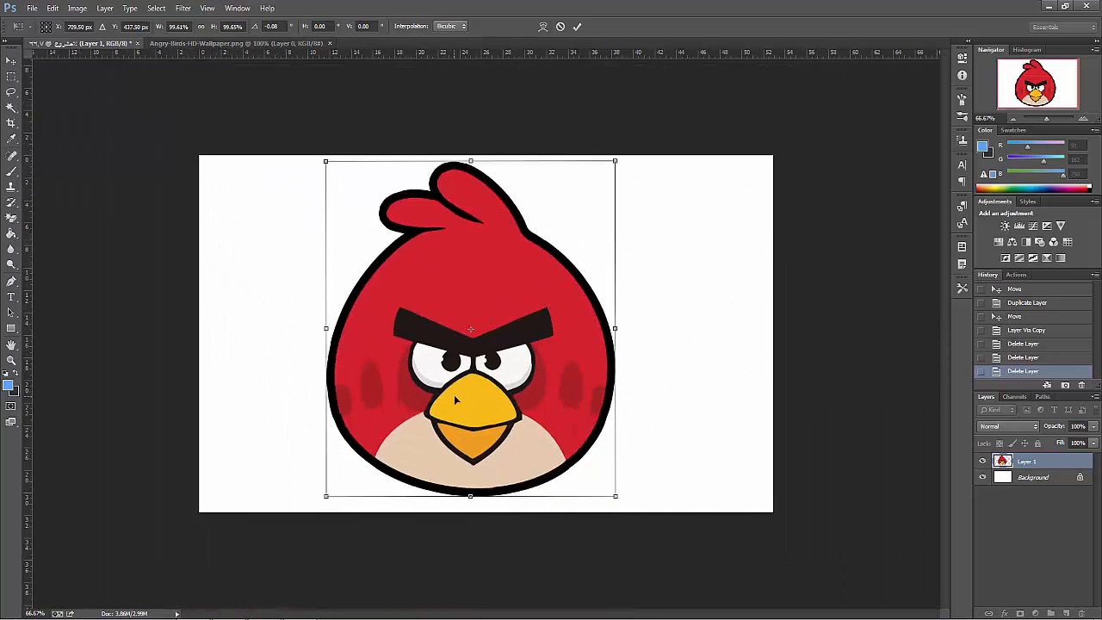
- Try rotating the bird around a reference point near its upper-left corner and around one between the eyebrows, and discard the transformation
{"action": "left_click_drag", "start_coordinate": [472, 331], "coordinate": [353, 190]}
{"action": "left_click_drag", "start_coordinate": [706, 275], "coordinate": [483, 184]}
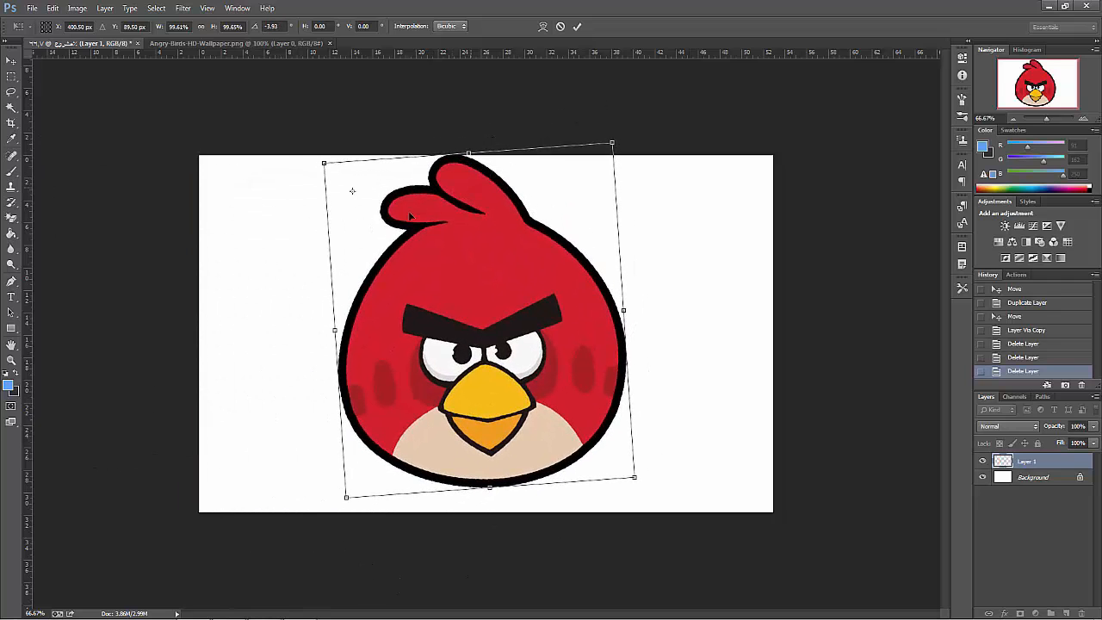
{"action": "left_click_drag", "start_coordinate": [355, 194], "coordinate": [482, 339]}
{"action": "left_click_drag", "start_coordinate": [691, 311], "coordinate": [694, 306]}
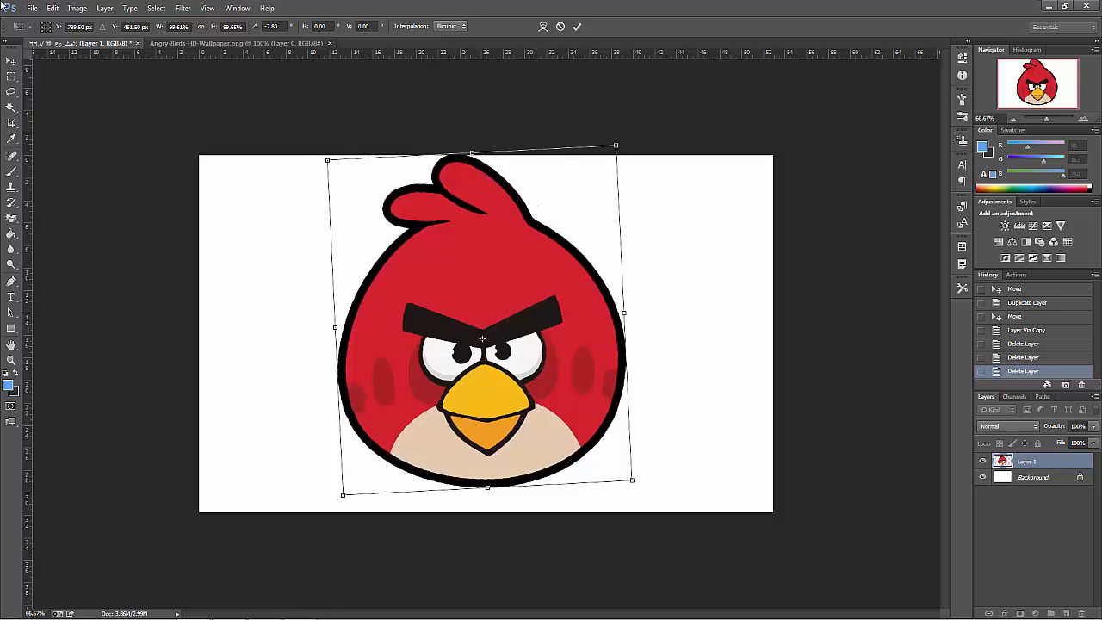
{"action": "key", "text": "v"}
{"action": "left_click", "coordinate": [632, 237]}
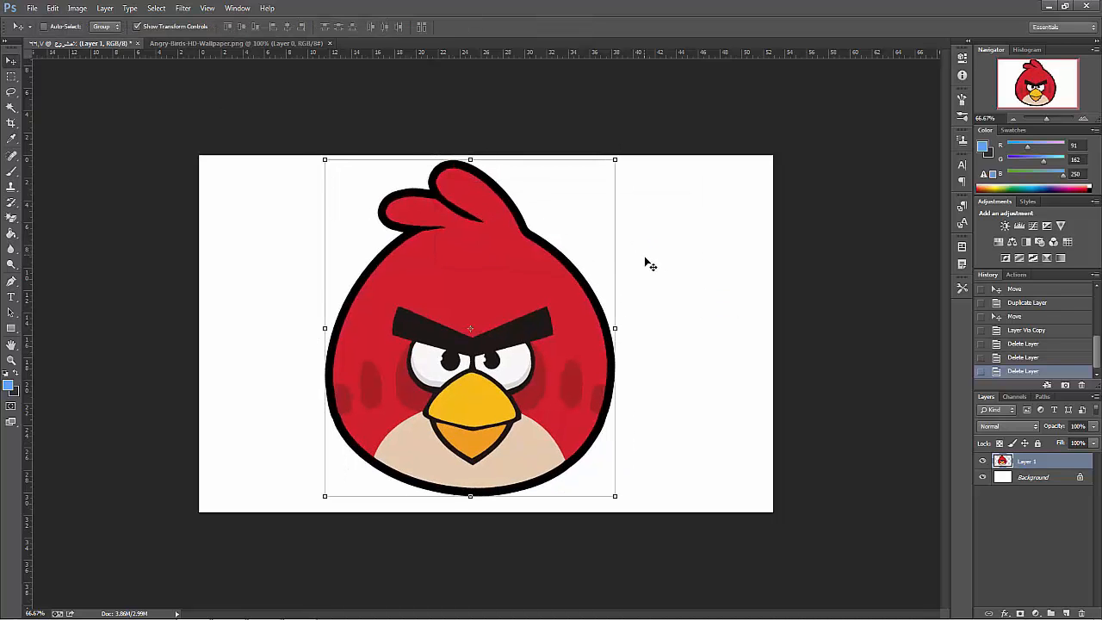
- Try the Rotate transform on the bird, turning it to about -1.1°, and discard the transformation
{"action": "left_click", "coordinate": [323, 220]}
{"action": "right_click", "coordinate": [325, 222]}
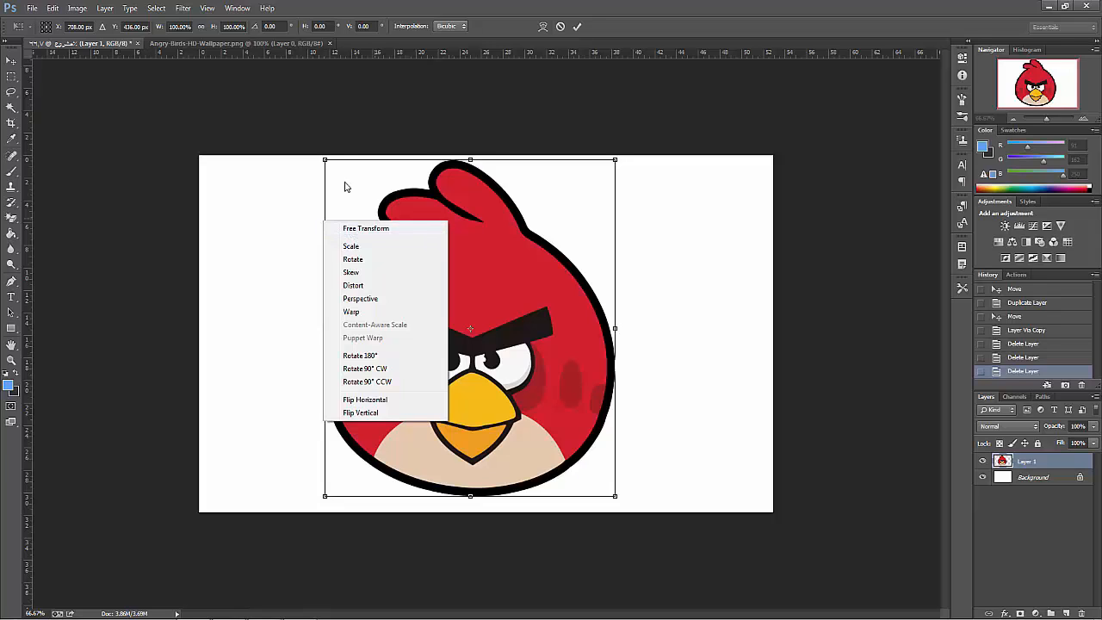
{"action": "left_click", "coordinate": [373, 260]}
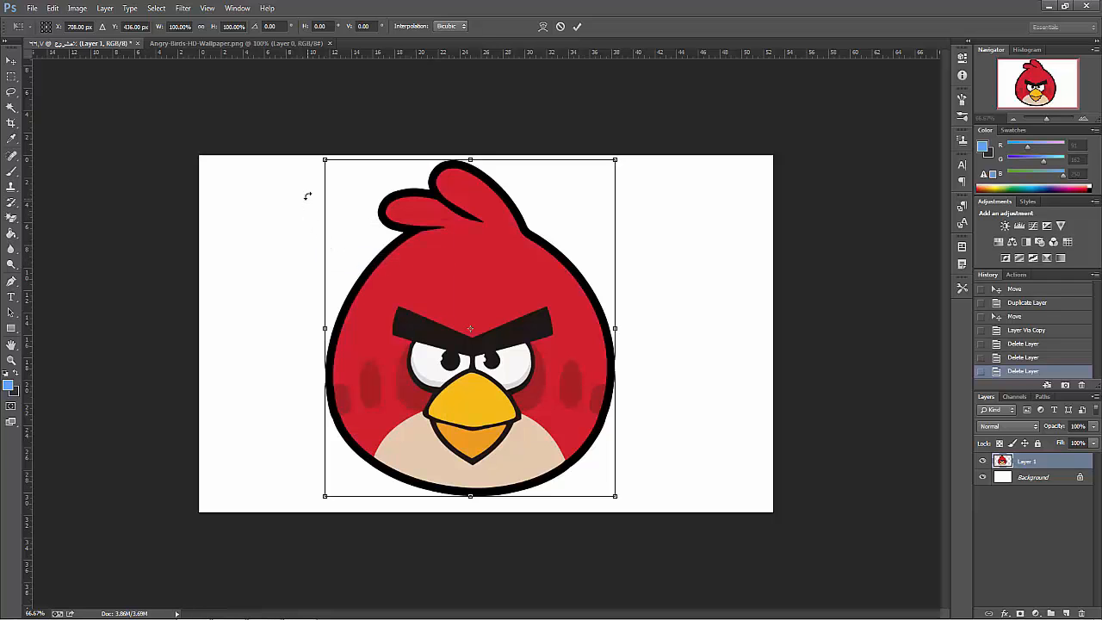
{"action": "left_click_drag", "start_coordinate": [308, 190], "coordinate": [322, 162]}
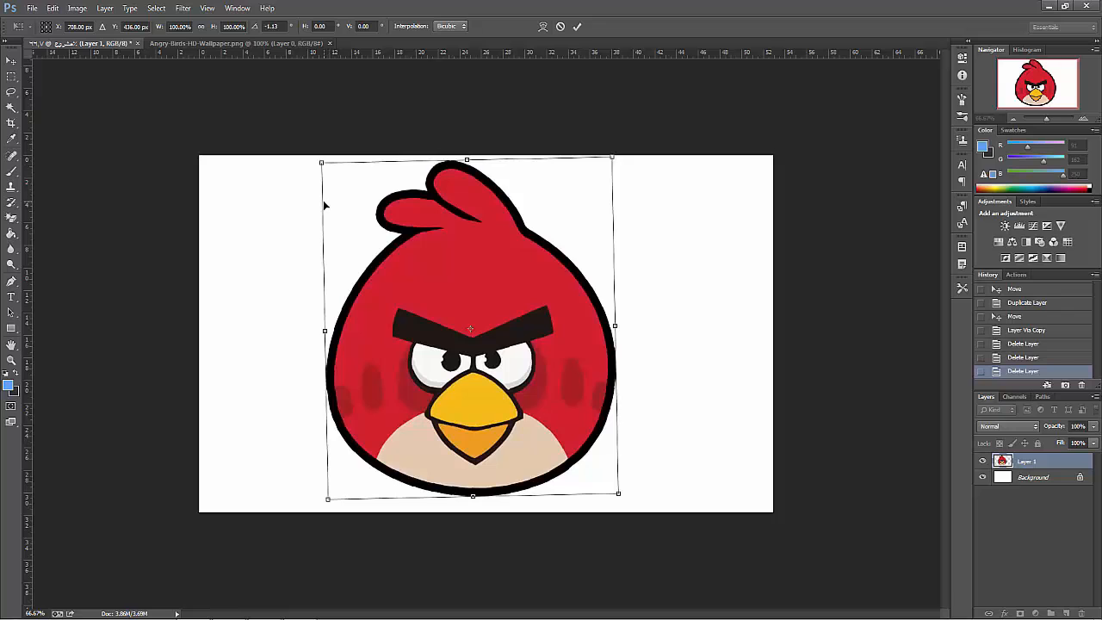
{"action": "left_click", "coordinate": [10, 60]}
{"action": "left_click", "coordinate": [628, 239]}
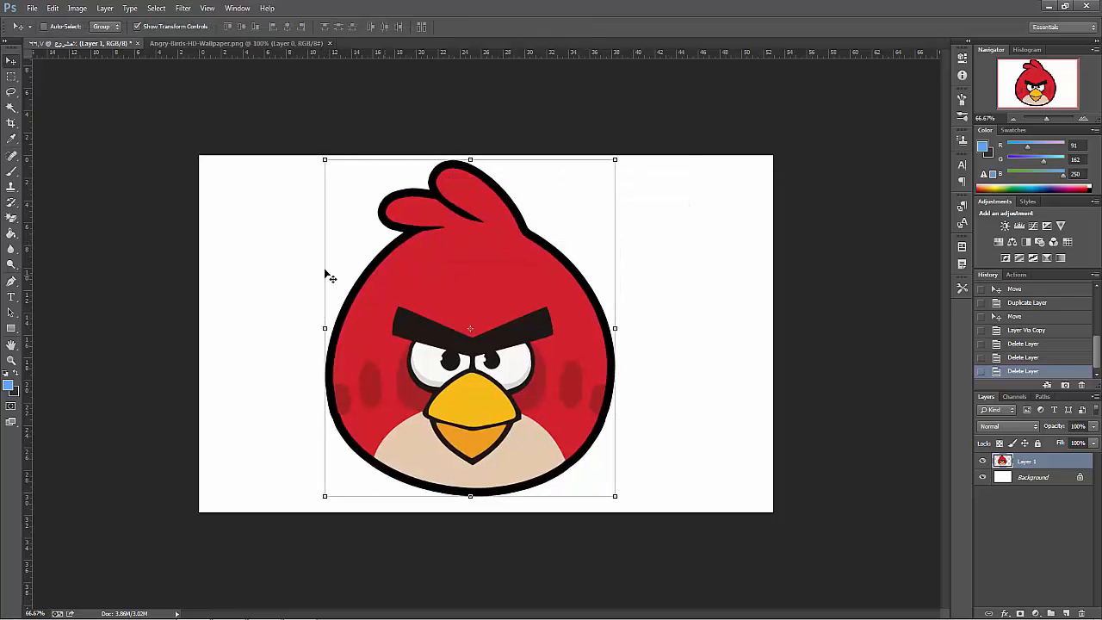
- Try the Skew transform on the bird, shifting all four corners vertically toward the middle, and discard the transformation
{"action": "key", "text": "ctrl+t"}
{"action": "right_click", "coordinate": [324, 247]}
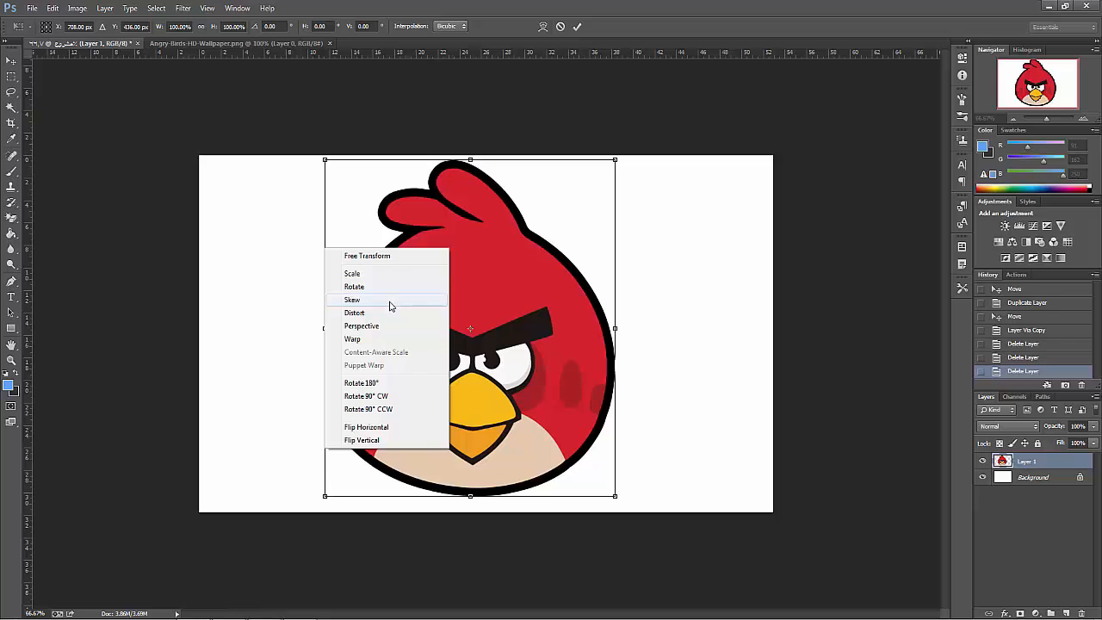
{"action": "left_click", "coordinate": [390, 306]}
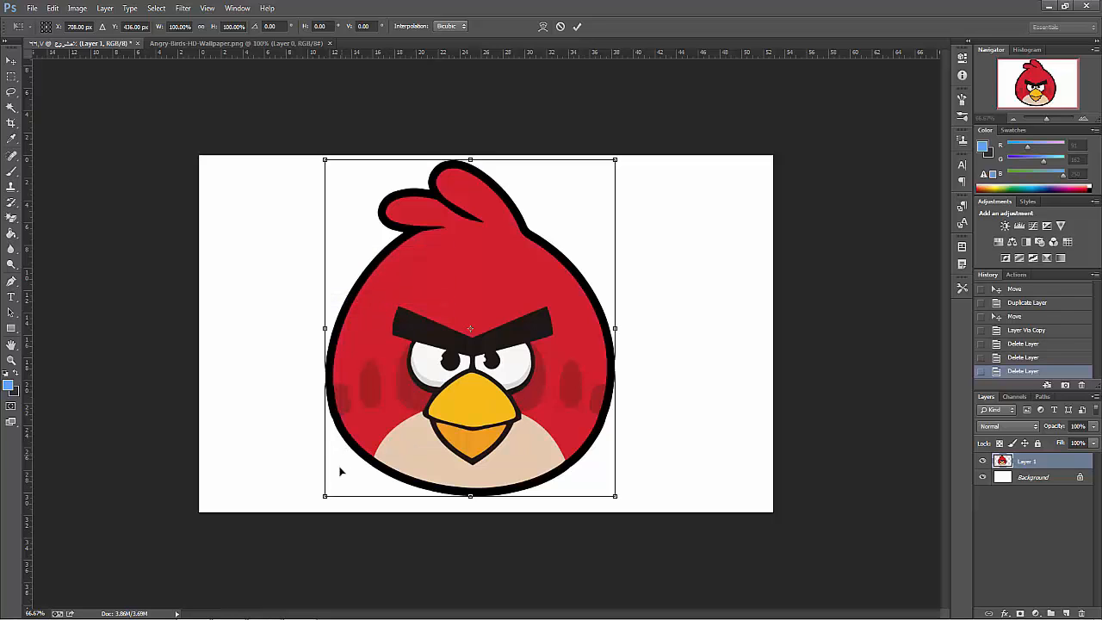
{"action": "left_click_drag", "start_coordinate": [328, 497], "coordinate": [326, 440]}
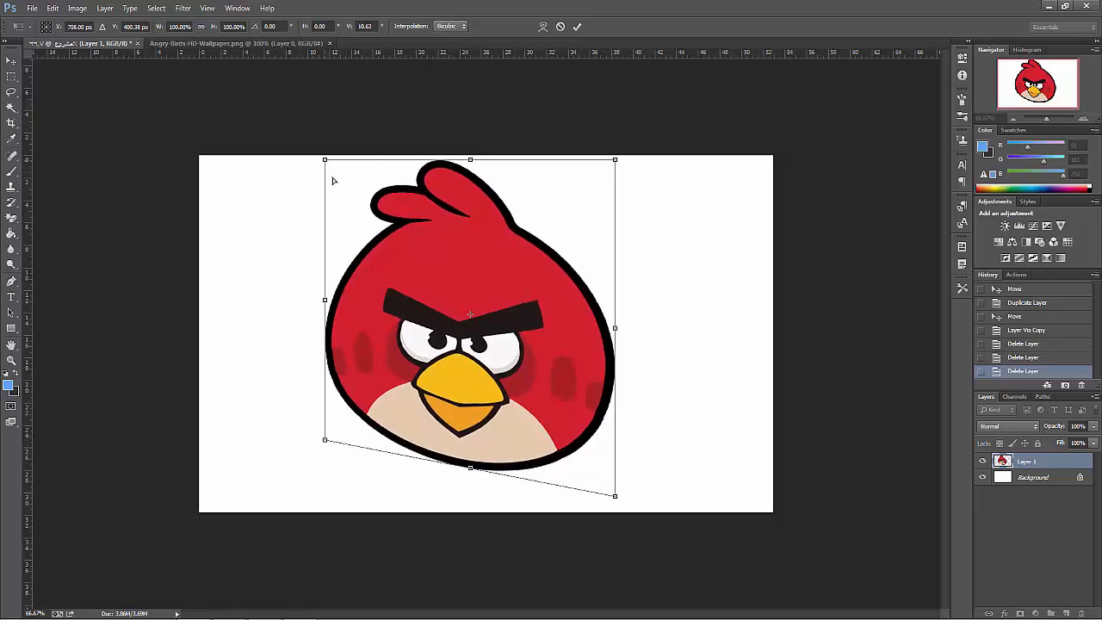
{"action": "left_click_drag", "start_coordinate": [326, 161], "coordinate": [326, 231]}
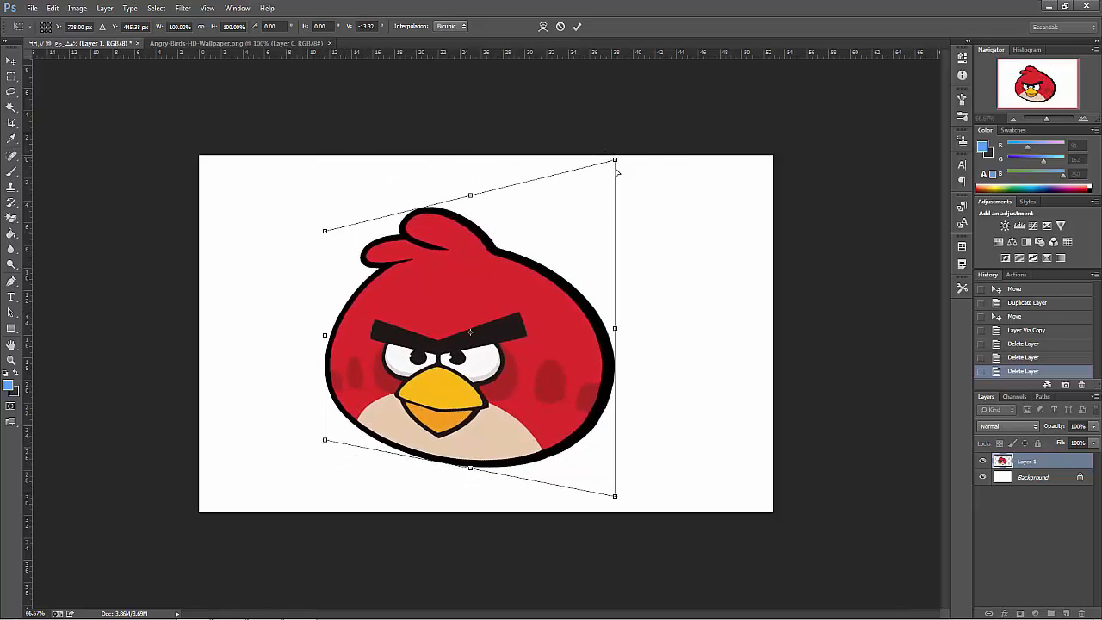
{"action": "left_click_drag", "start_coordinate": [616, 172], "coordinate": [617, 269]}
{"action": "left_click_drag", "start_coordinate": [618, 502], "coordinate": [617, 471]}
{"action": "left_click", "coordinate": [15, 62]}
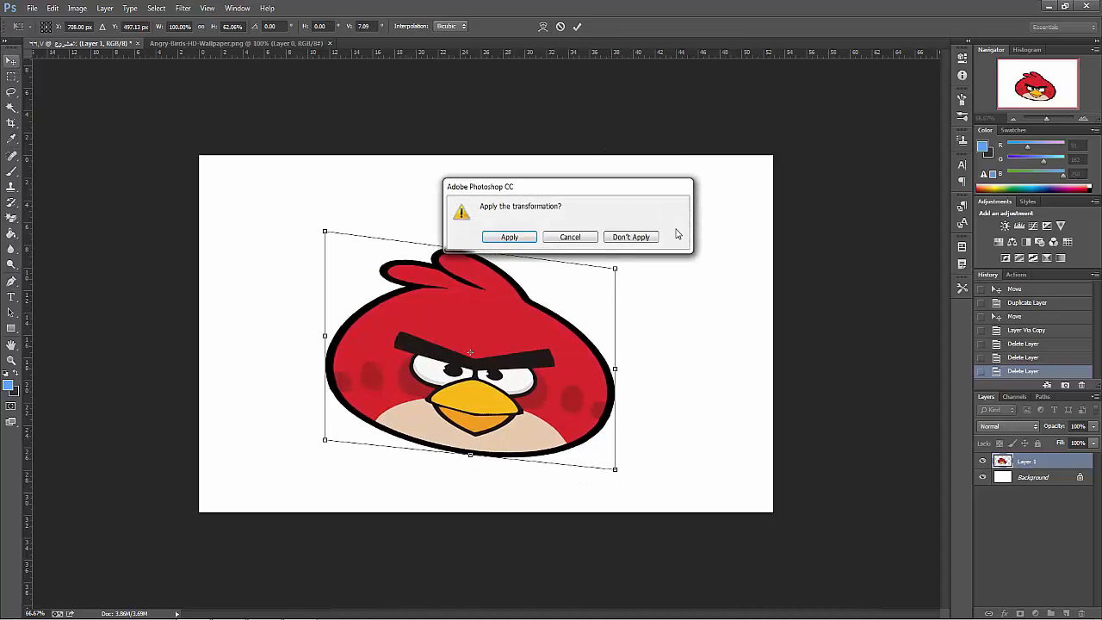
{"action": "left_click", "coordinate": [632, 236]}
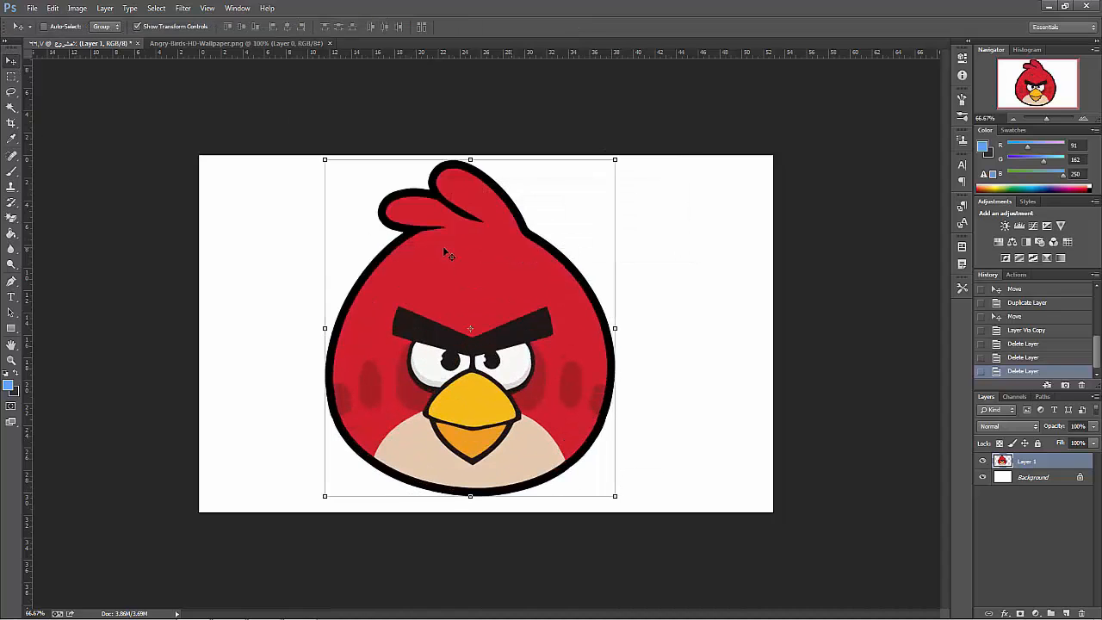
- Try the Distort transform on the bird, pulling its left edge and both left corners inward, and discard the transformation
{"action": "left_click", "coordinate": [322, 262]}
{"action": "right_click", "coordinate": [322, 262]}
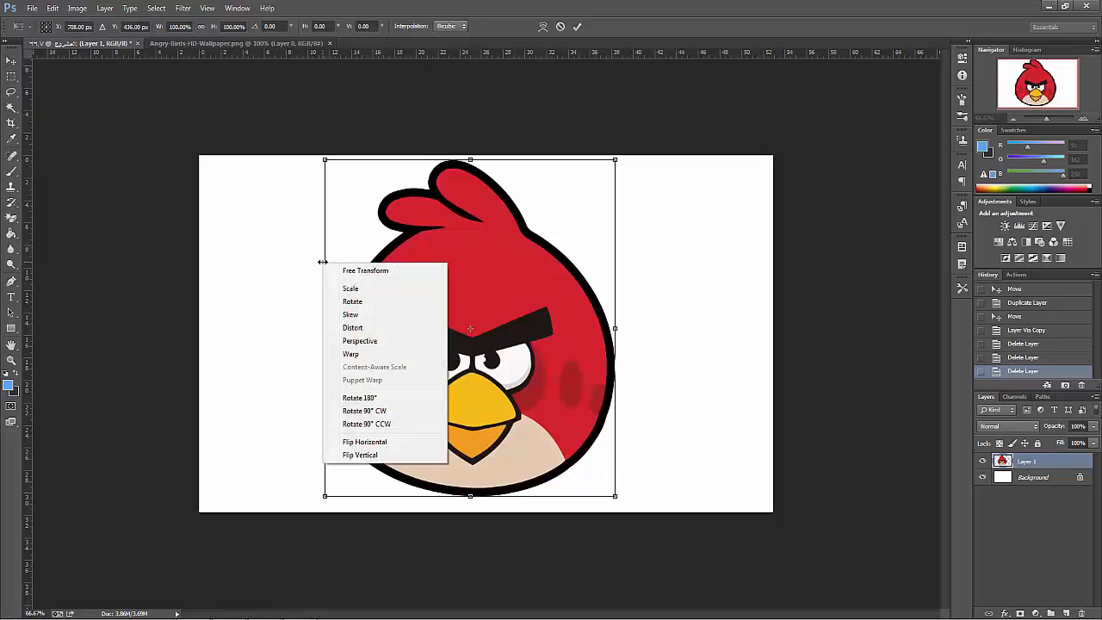
{"action": "left_click", "coordinate": [365, 328]}
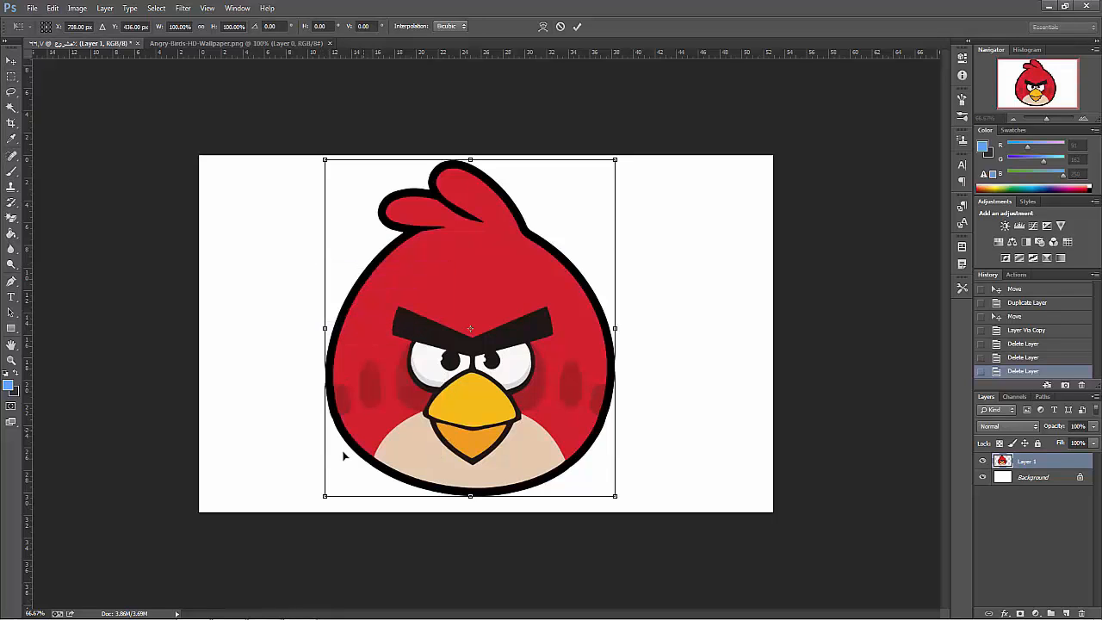
{"action": "left_click_drag", "start_coordinate": [327, 499], "coordinate": [346, 411]}
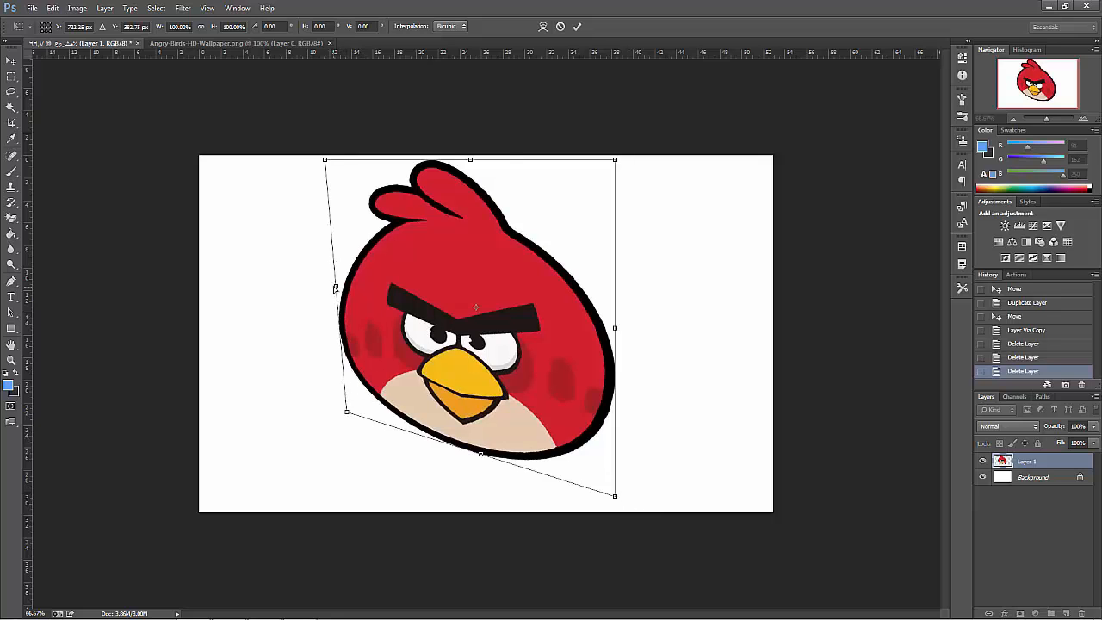
{"action": "left_click_drag", "start_coordinate": [335, 289], "coordinate": [373, 293]}
{"action": "left_click_drag", "start_coordinate": [363, 168], "coordinate": [376, 185]}
{"action": "left_click_drag", "start_coordinate": [379, 398], "coordinate": [371, 379]}
{"action": "left_click", "coordinate": [11, 62]}
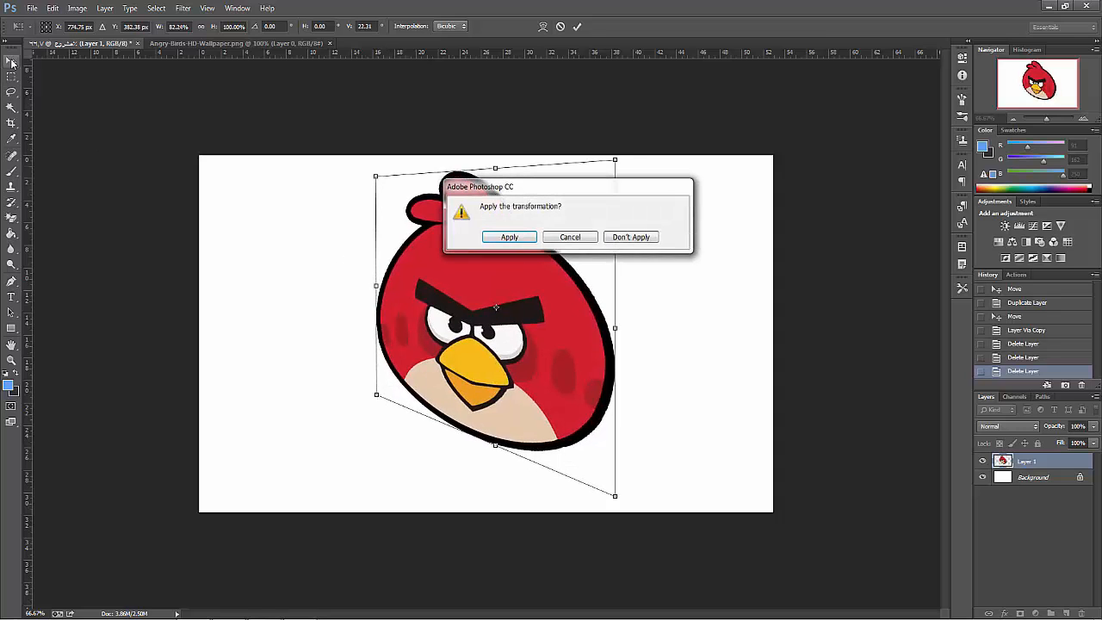
{"action": "left_click", "coordinate": [633, 237]}
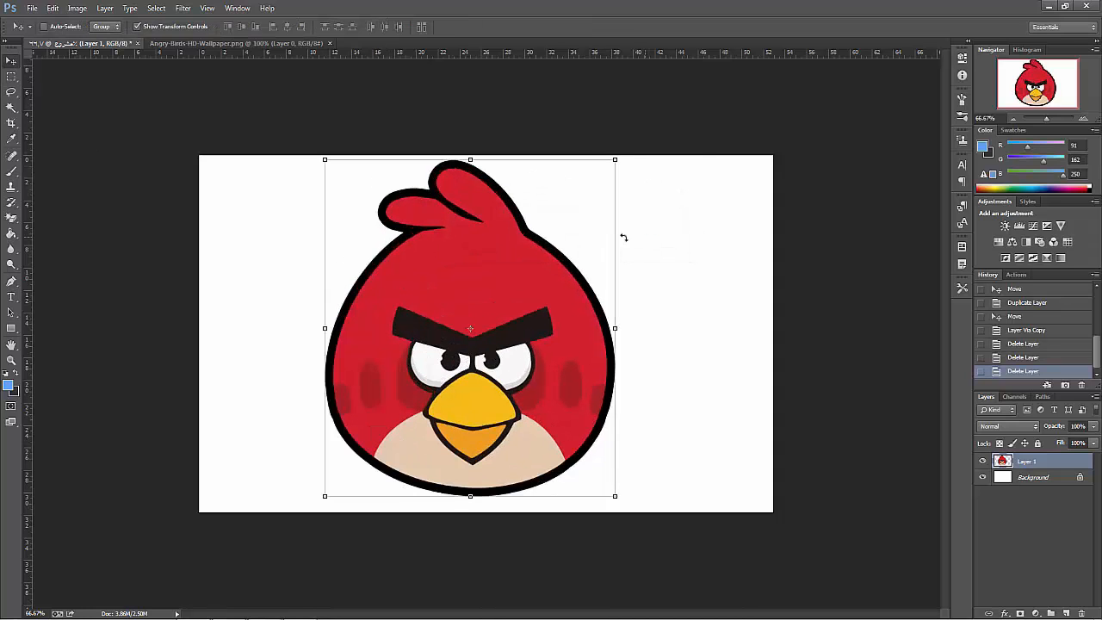
- Try the Perspective transform on the bird, narrowing its left side symmetrically, and discard the transformation
{"action": "key", "text": "ctrl+t"}
{"action": "right_click", "coordinate": [320, 278]}
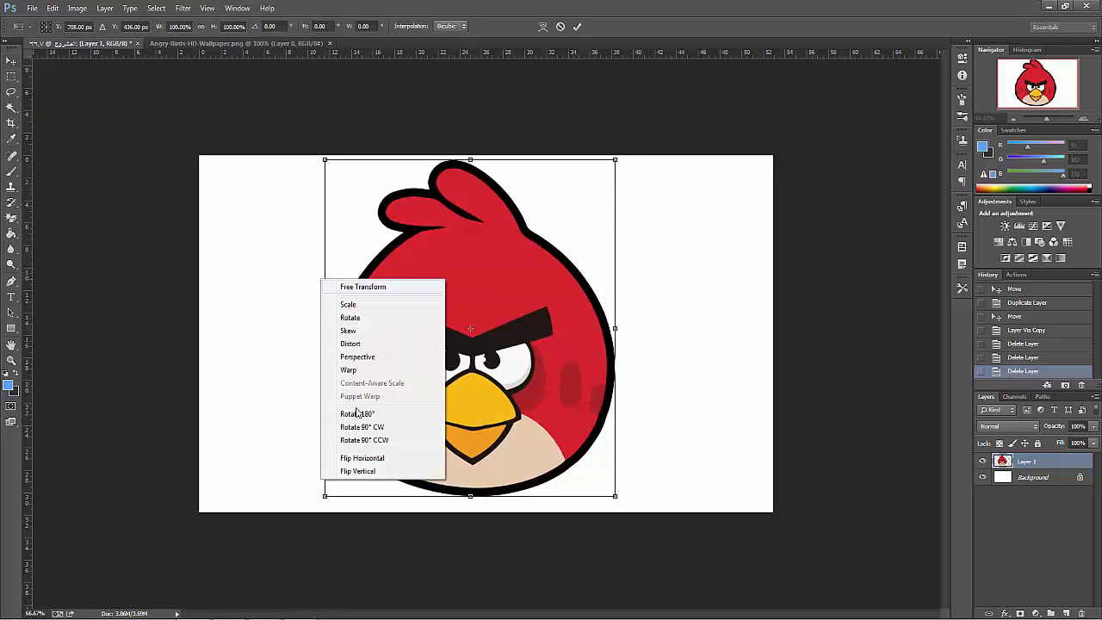
{"action": "left_click", "coordinate": [361, 358]}
{"action": "left_click_drag", "start_coordinate": [327, 496], "coordinate": [417, 385]}
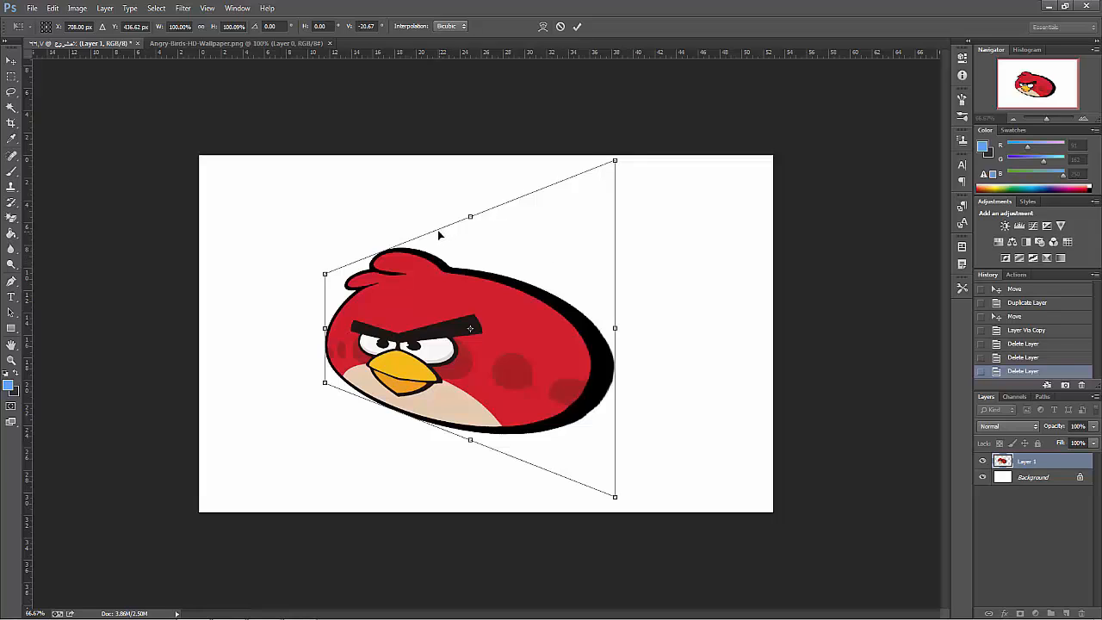
{"action": "left_click", "coordinate": [11, 62]}
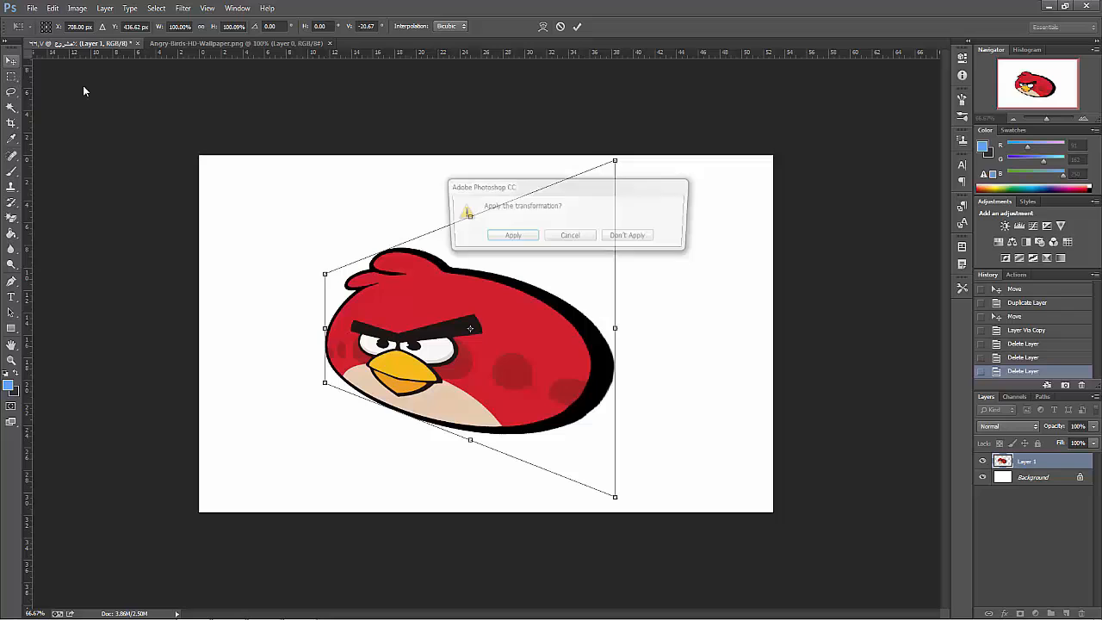
{"action": "left_click", "coordinate": [647, 238]}
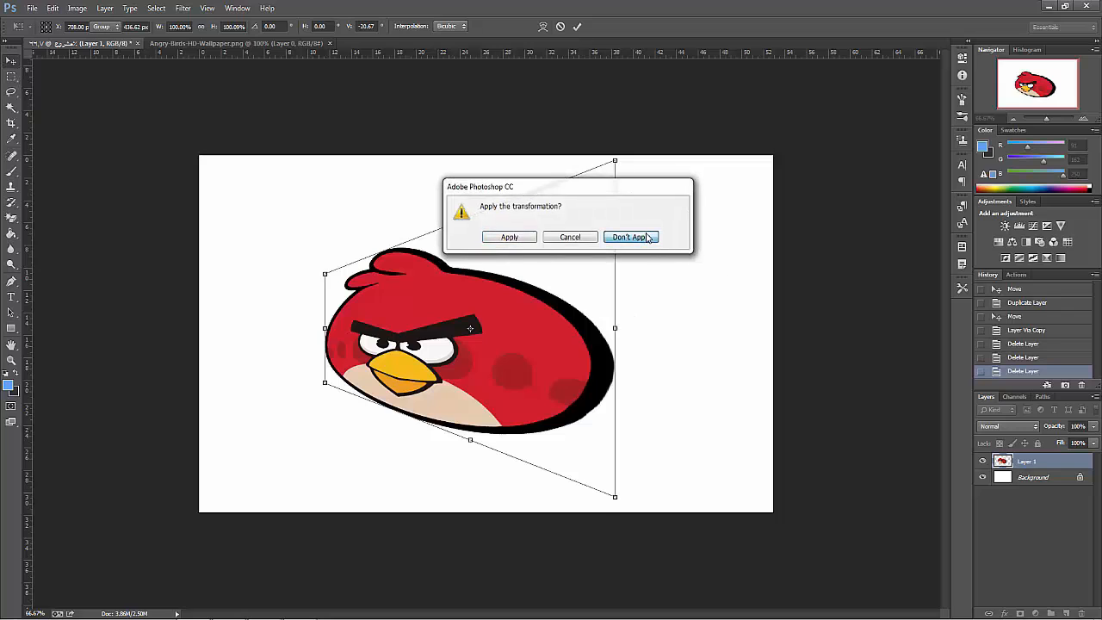
- Try the Warp transform on the bird, bending its mesh and its upper and lower edges inward, and discard the transformation
{"action": "right_click", "coordinate": [324, 290]}
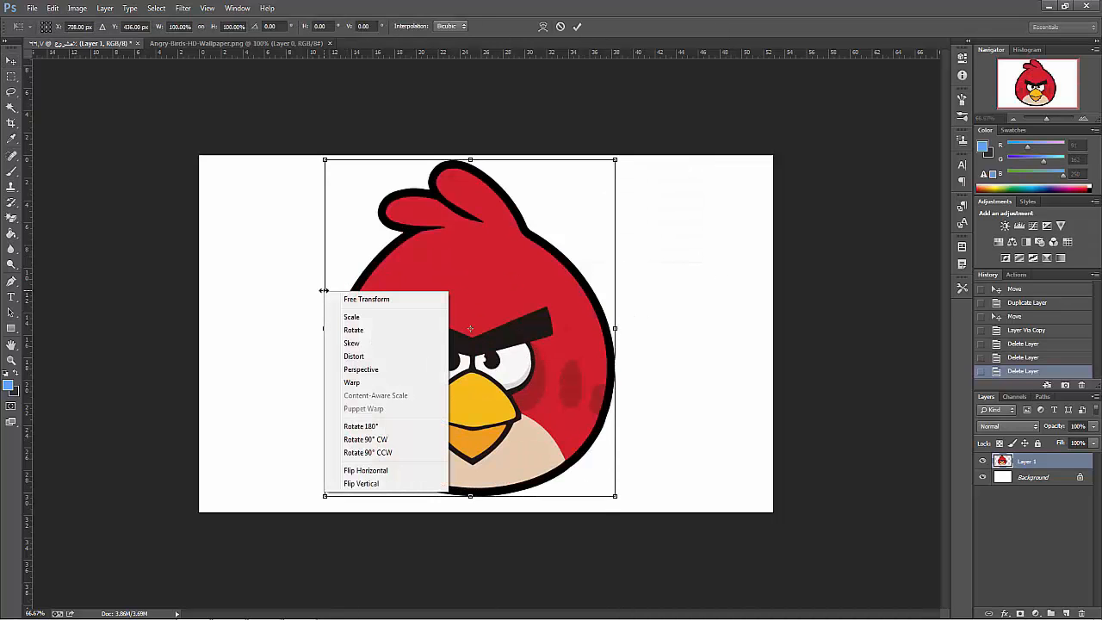
{"action": "left_click", "coordinate": [370, 384]}
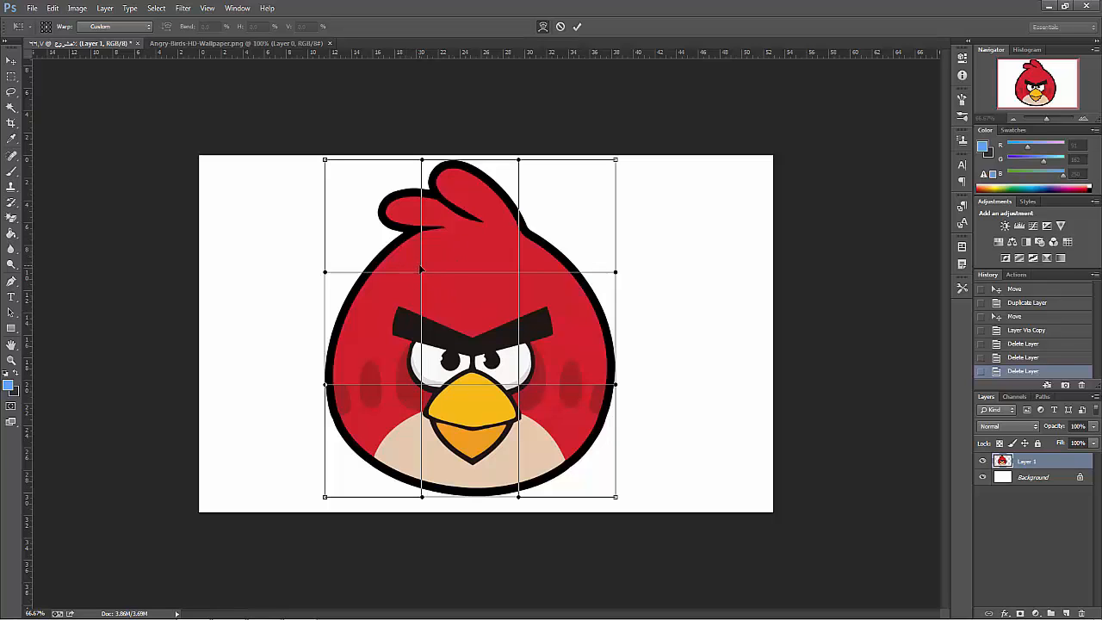
{"action": "left_click_drag", "start_coordinate": [420, 268], "coordinate": [436, 281]}
{"action": "left_click_drag", "start_coordinate": [549, 237], "coordinate": [546, 246]}
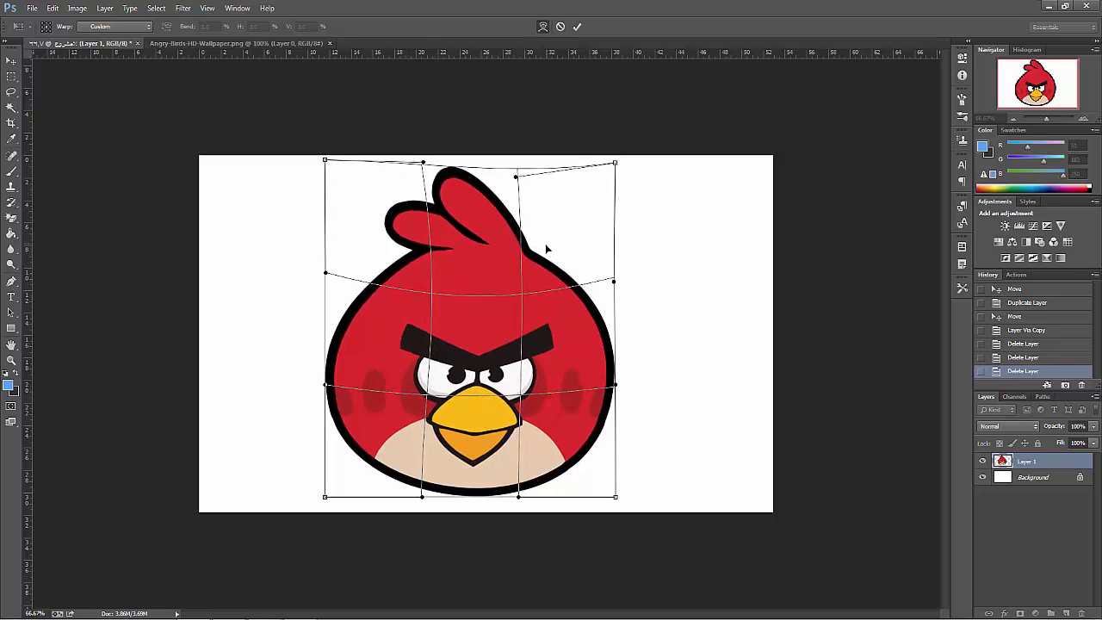
{"action": "left_click_drag", "start_coordinate": [515, 177], "coordinate": [516, 197]}
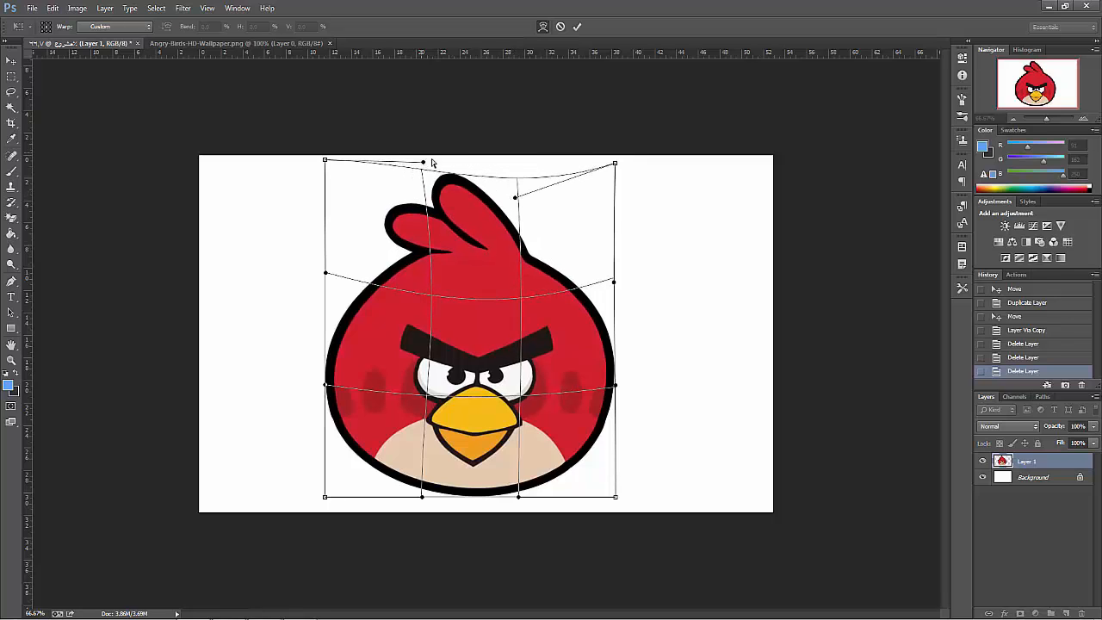
{"action": "left_click_drag", "start_coordinate": [423, 162], "coordinate": [436, 182]}
{"action": "left_click_drag", "start_coordinate": [422, 496], "coordinate": [432, 446]}
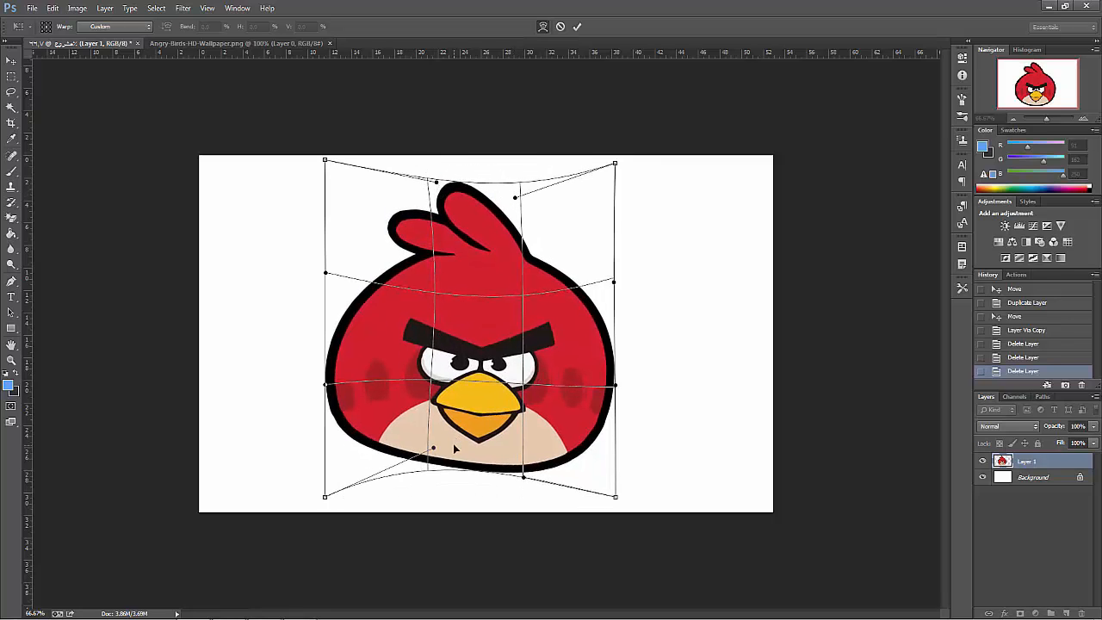
{"action": "left_click_drag", "start_coordinate": [519, 496], "coordinate": [524, 440]}
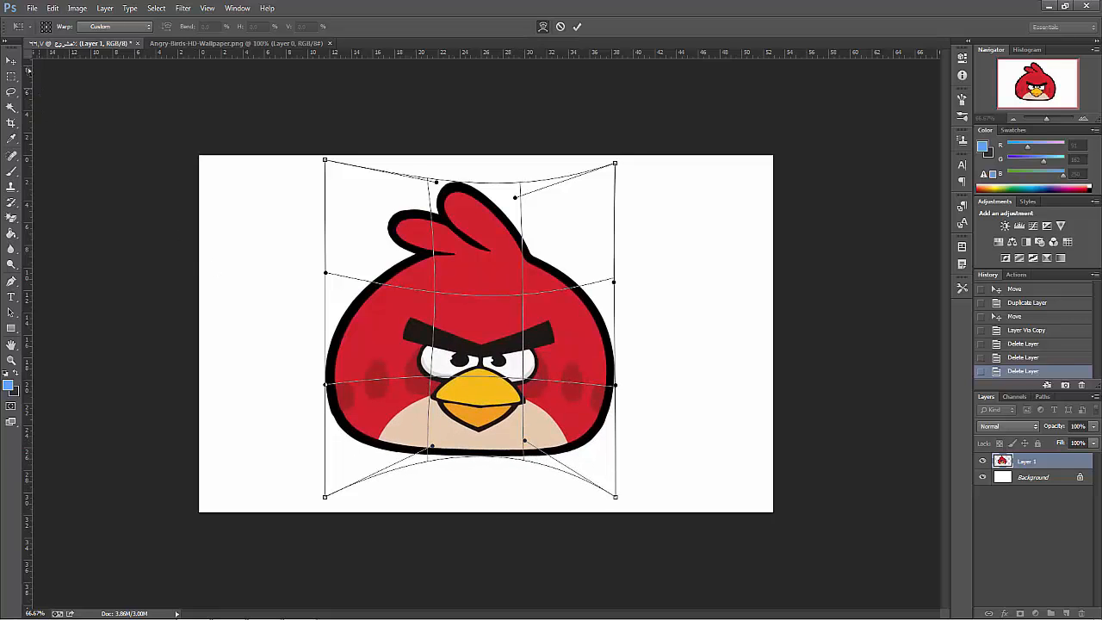
{"action": "left_click", "coordinate": [11, 62]}
{"action": "left_click", "coordinate": [642, 242]}
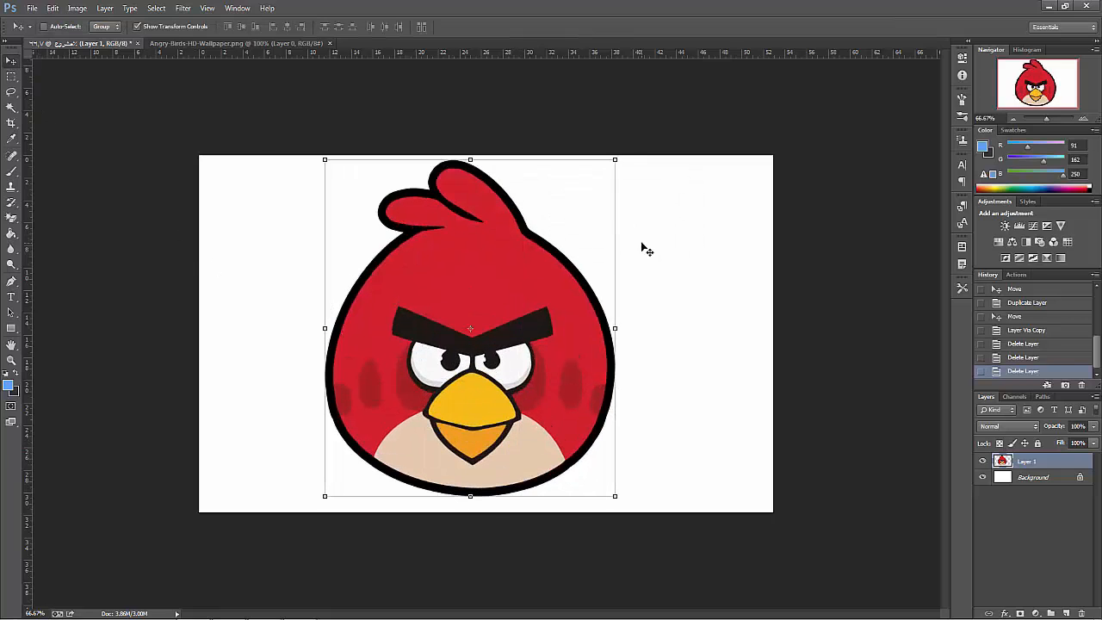
- Try rotating the bird 180° in Free Transform and undo the rotation
{"action": "key", "text": "ctrl+t"}
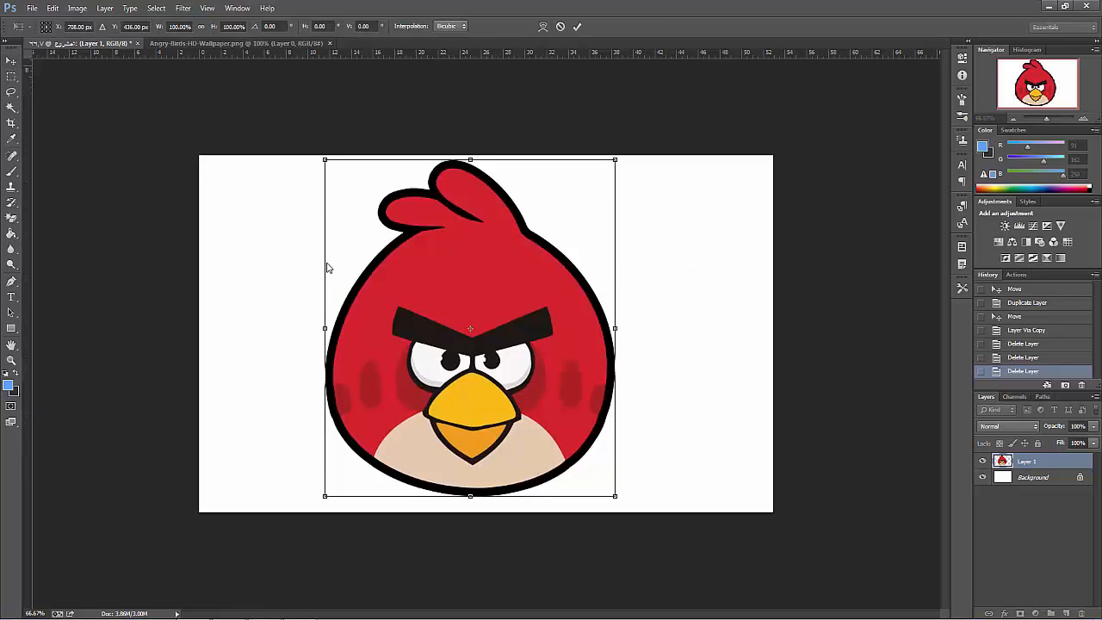
{"action": "right_click", "coordinate": [325, 266]}
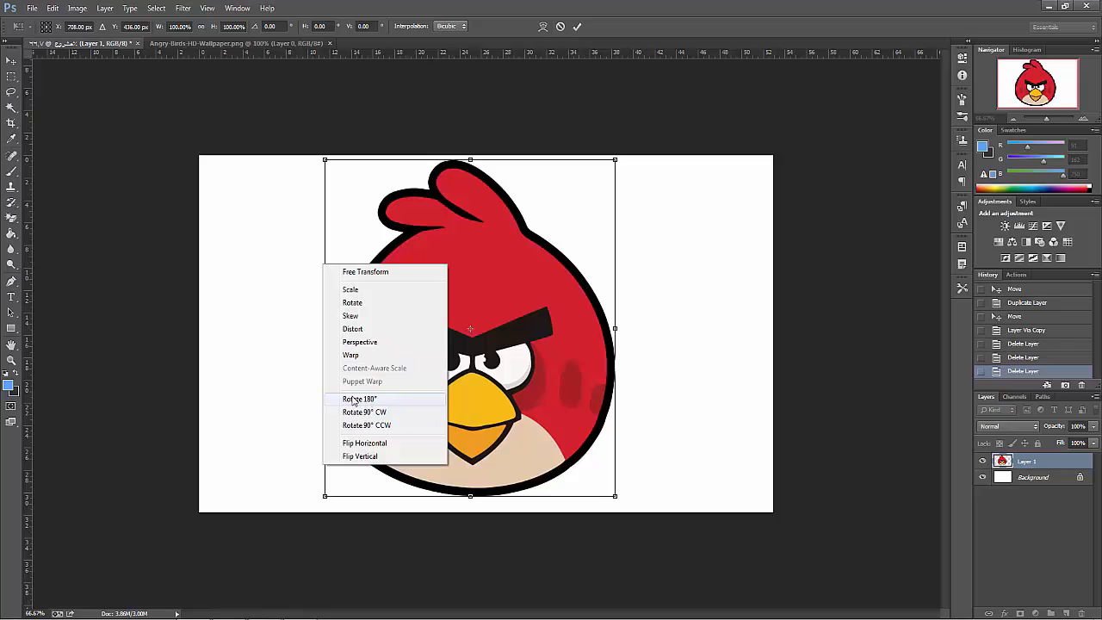
{"action": "left_click", "coordinate": [367, 400]}
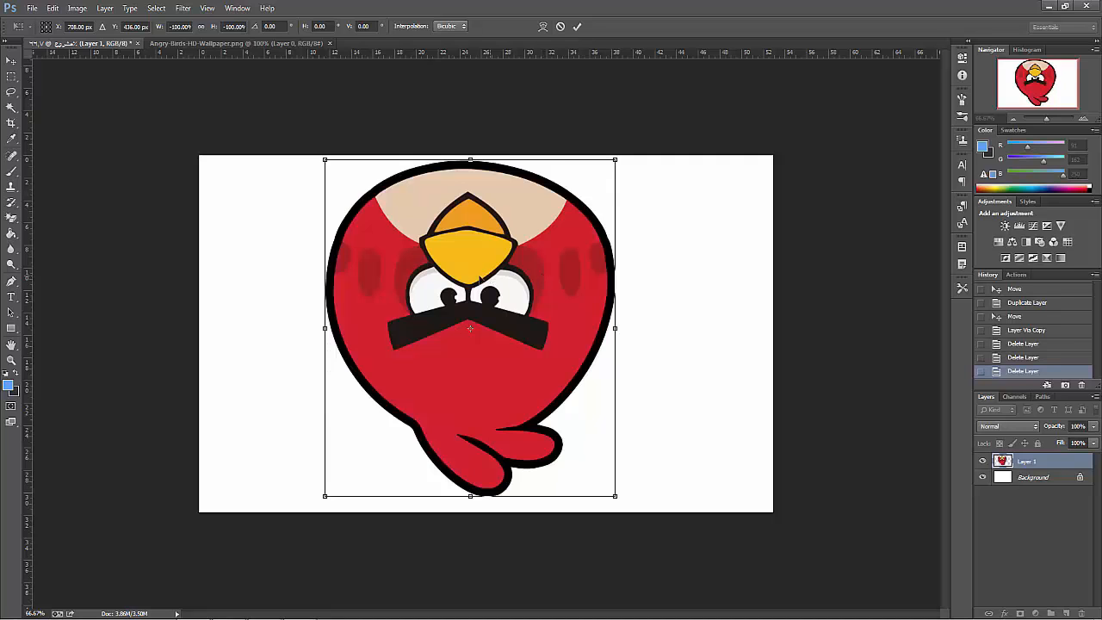
{"action": "key", "text": "ctrl+z"}
- Try rotating the bird 90° clockwise and 90° counterclockwise in Free Transform, undoing each rotation
{"action": "right_click", "coordinate": [326, 279]}
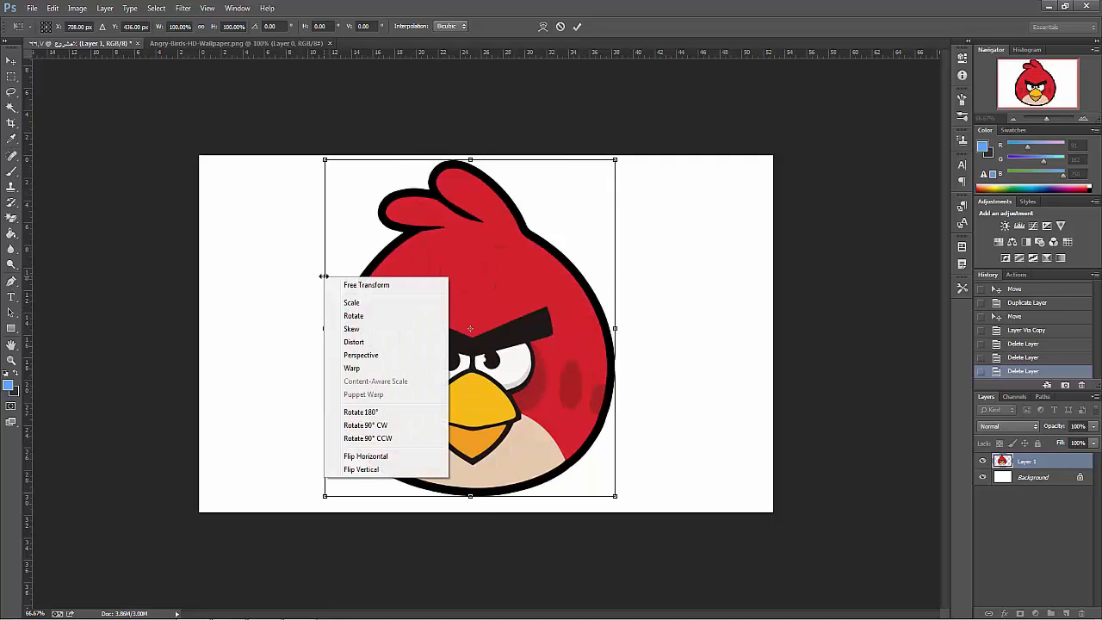
{"action": "left_click", "coordinate": [388, 425]}
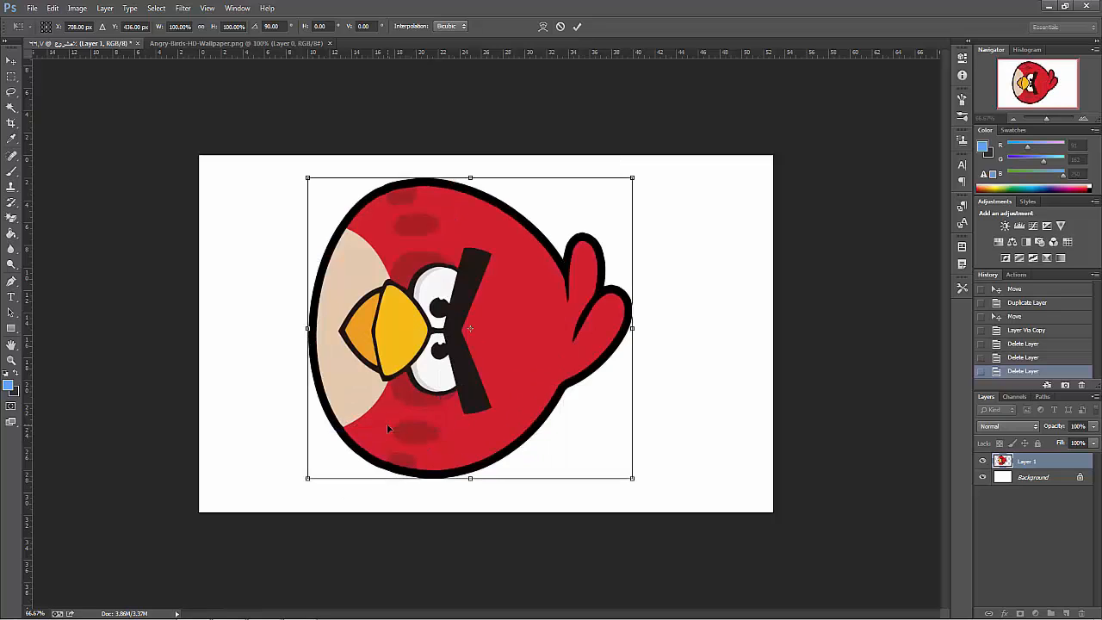
{"action": "key", "text": "ctrl+z"}
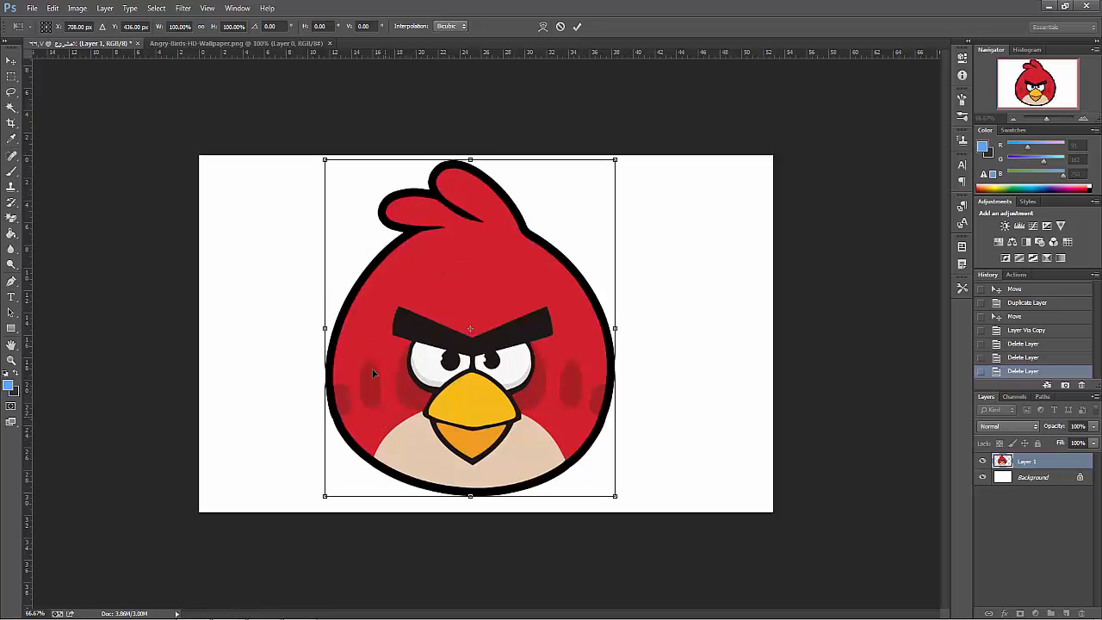
{"action": "right_click", "coordinate": [322, 278]}
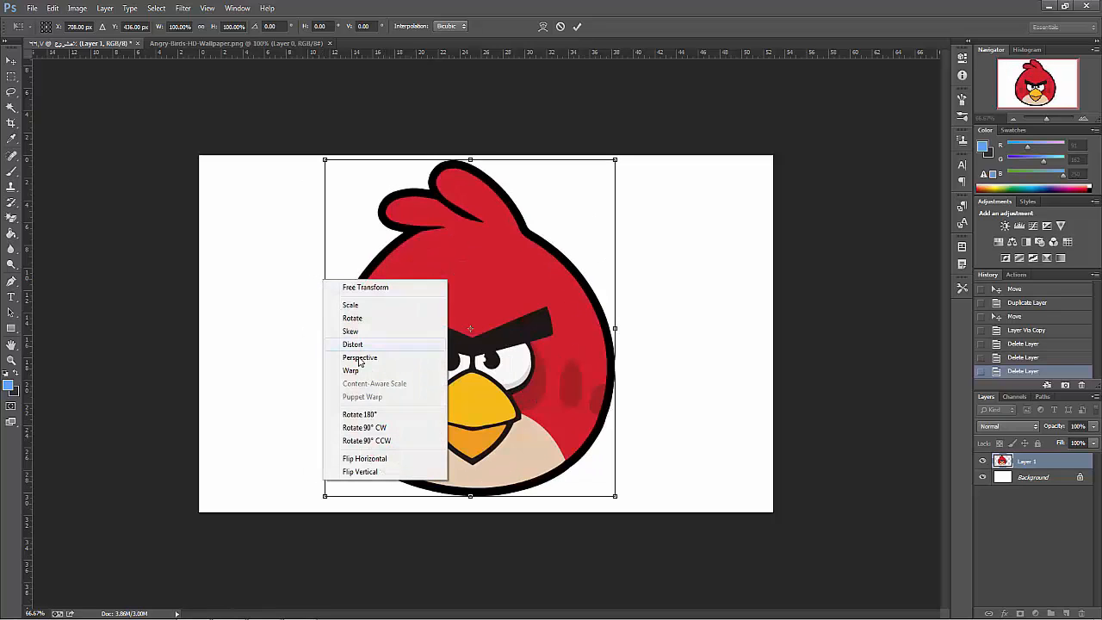
{"action": "left_click", "coordinate": [389, 442]}
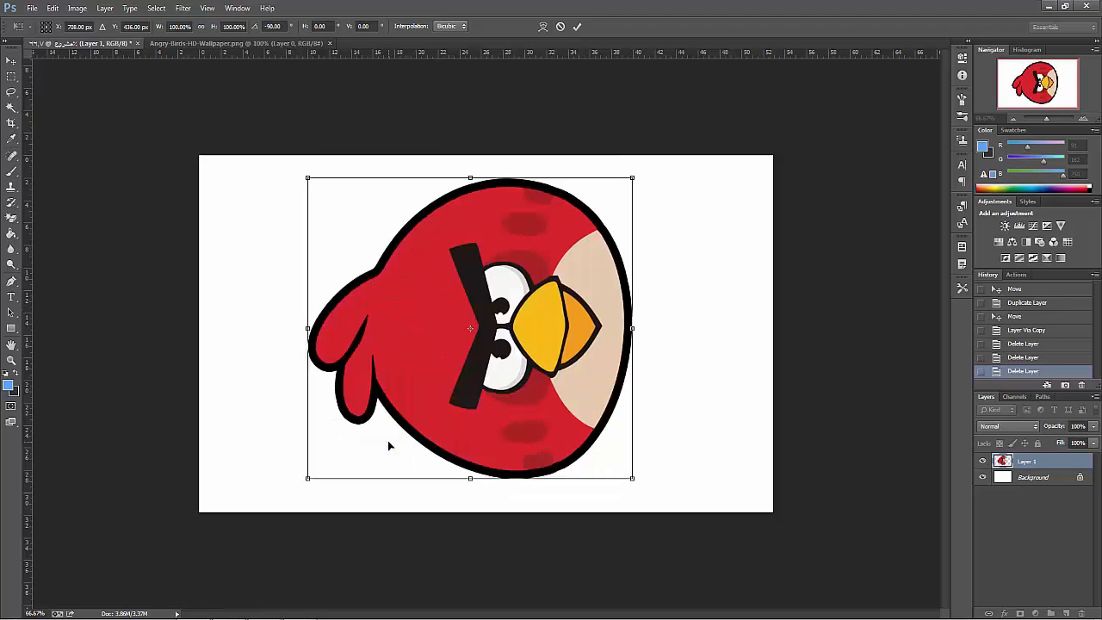
{"action": "key", "text": "ctrl+z"}
- Try Flip Horizontal on the bird several times, mirroring it back and forth
{"action": "right_click", "coordinate": [327, 296]}
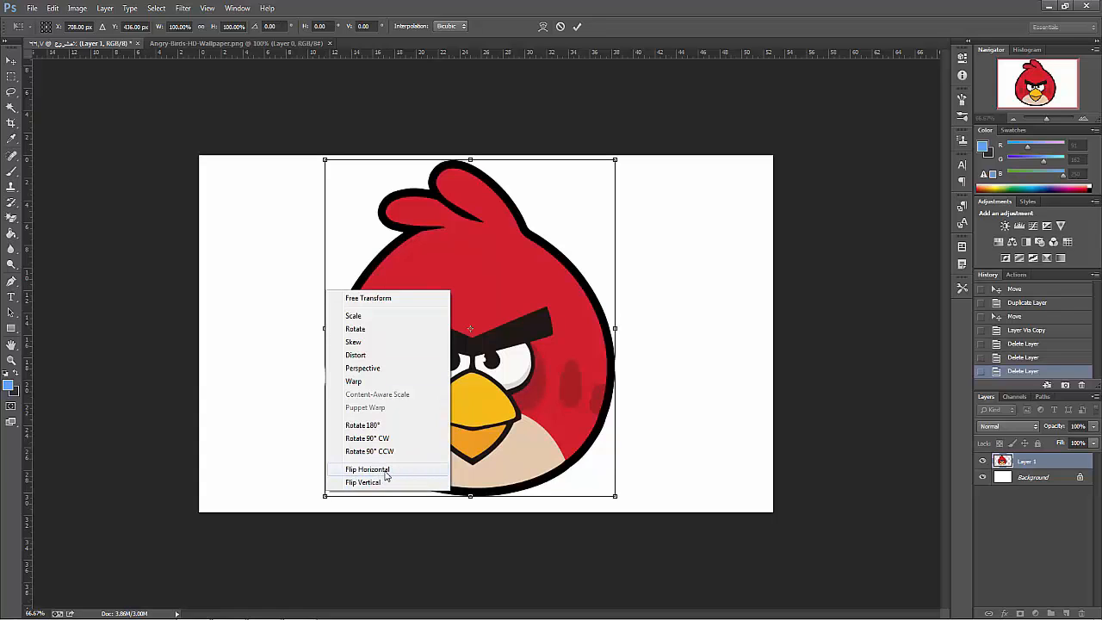
{"action": "left_click", "coordinate": [385, 471]}
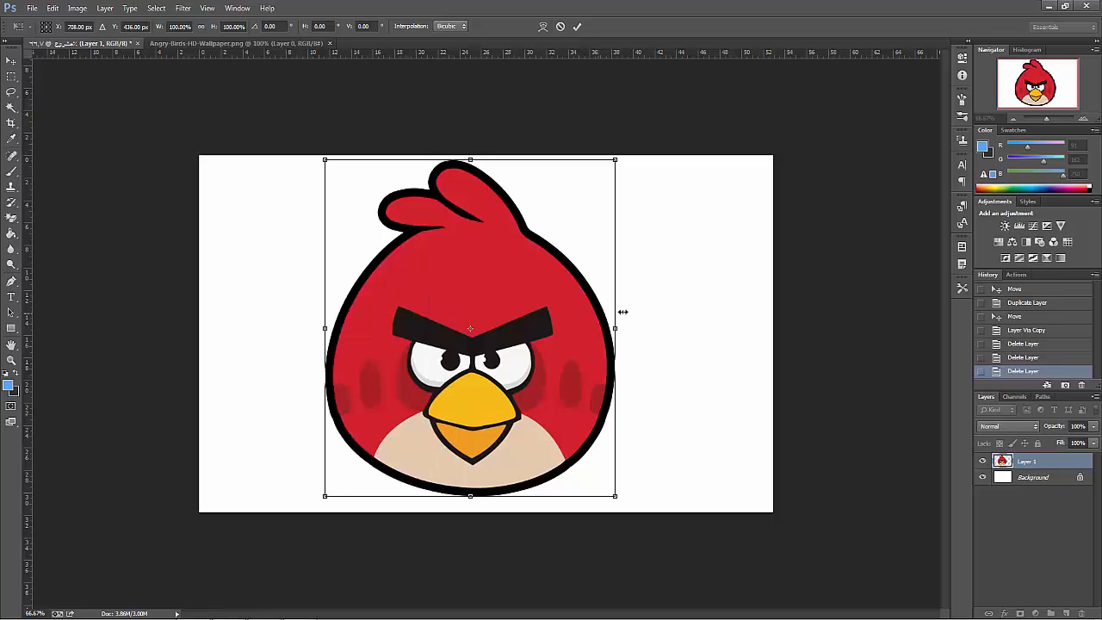
{"action": "right_click", "coordinate": [448, 363]}
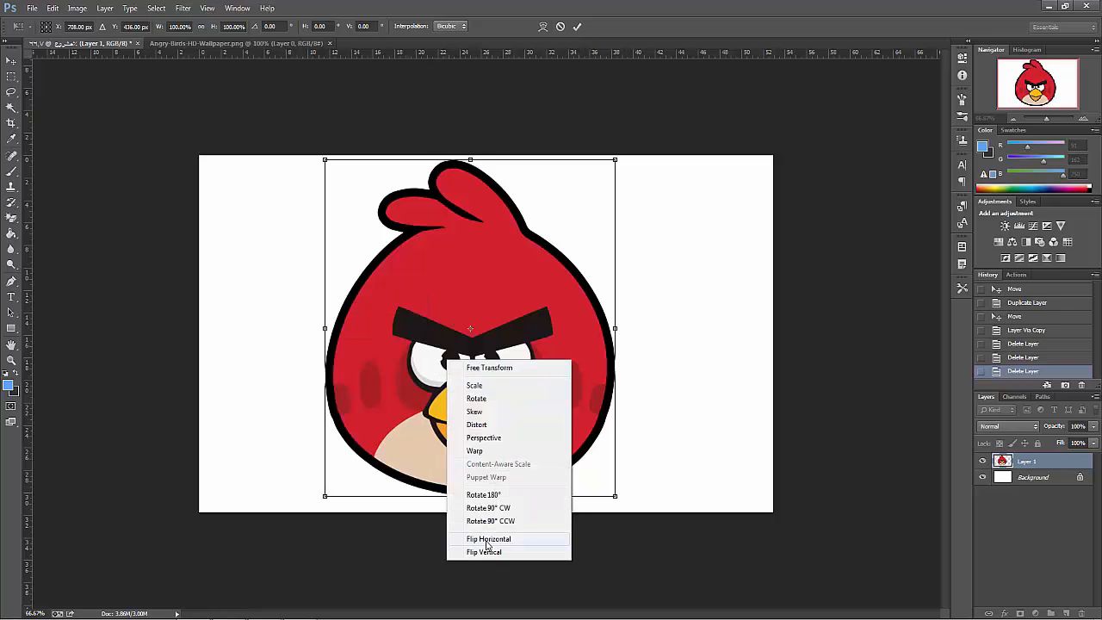
{"action": "left_click", "coordinate": [487, 540]}
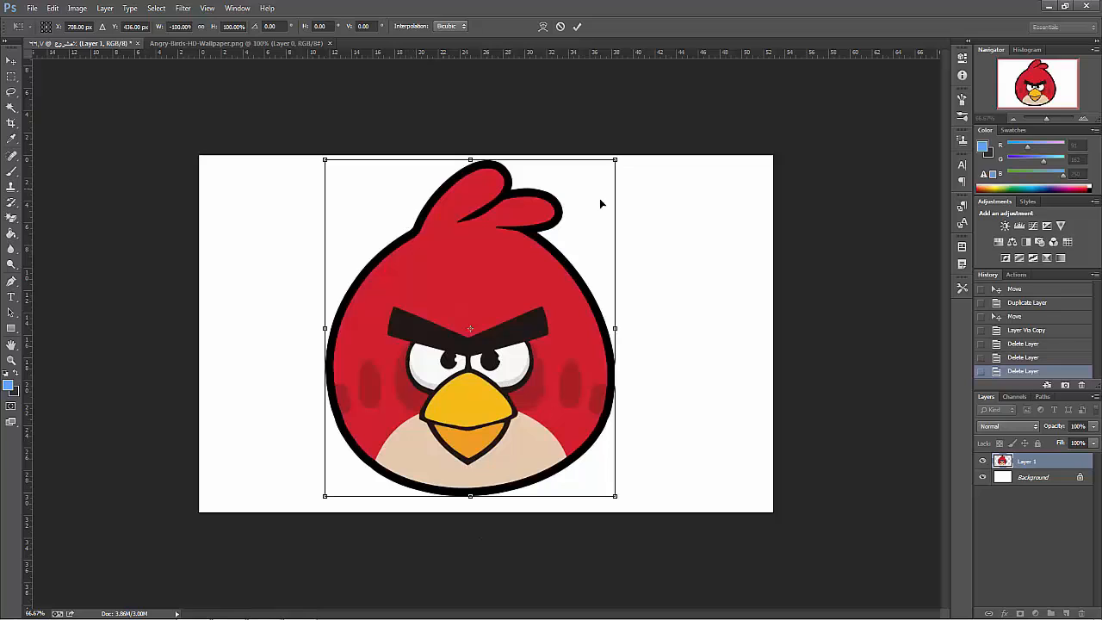
{"action": "right_click", "coordinate": [477, 243]}
{"action": "left_click", "coordinate": [513, 422]}
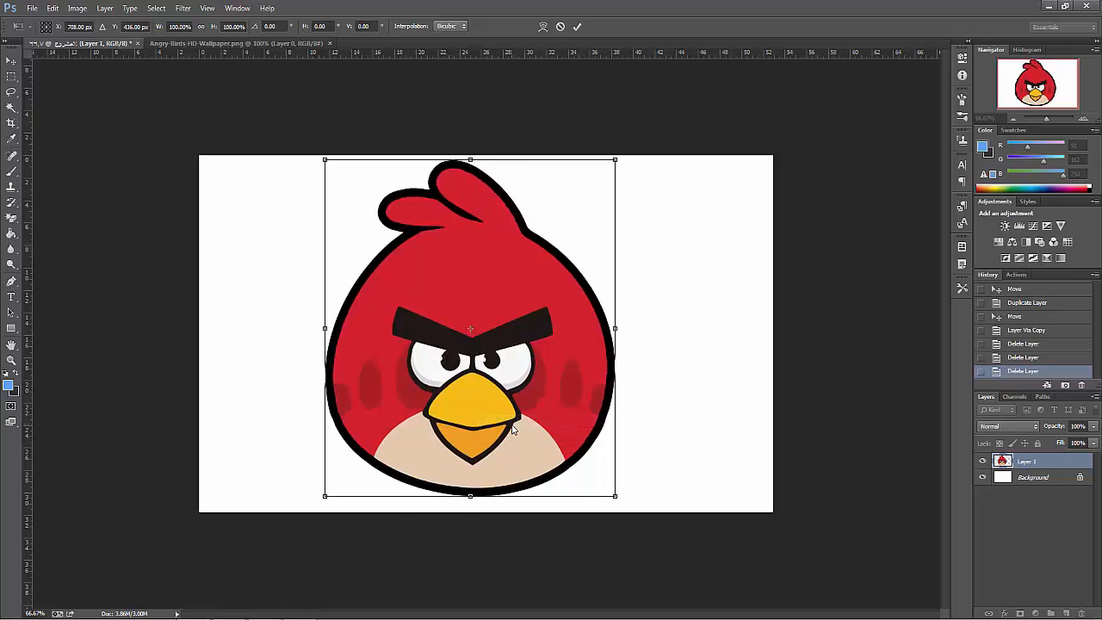
{"action": "right_click", "coordinate": [469, 191]}
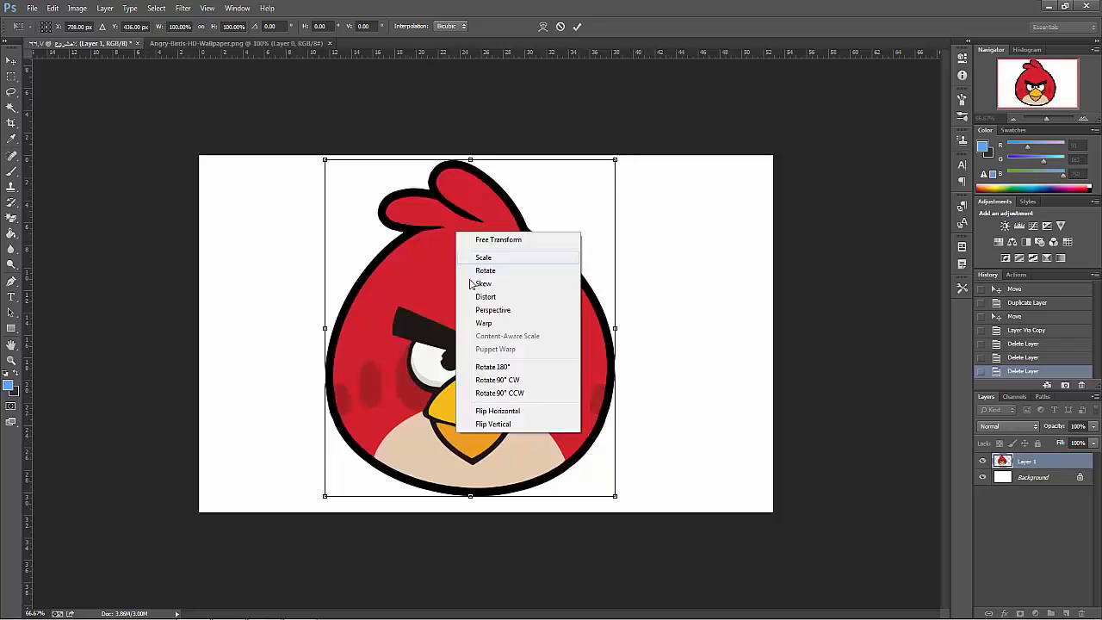
{"action": "left_click", "coordinate": [504, 414]}
- Try Flip Vertical on the bird, undo it, and leave the transformation without applying it
{"action": "right_click", "coordinate": [527, 279]}
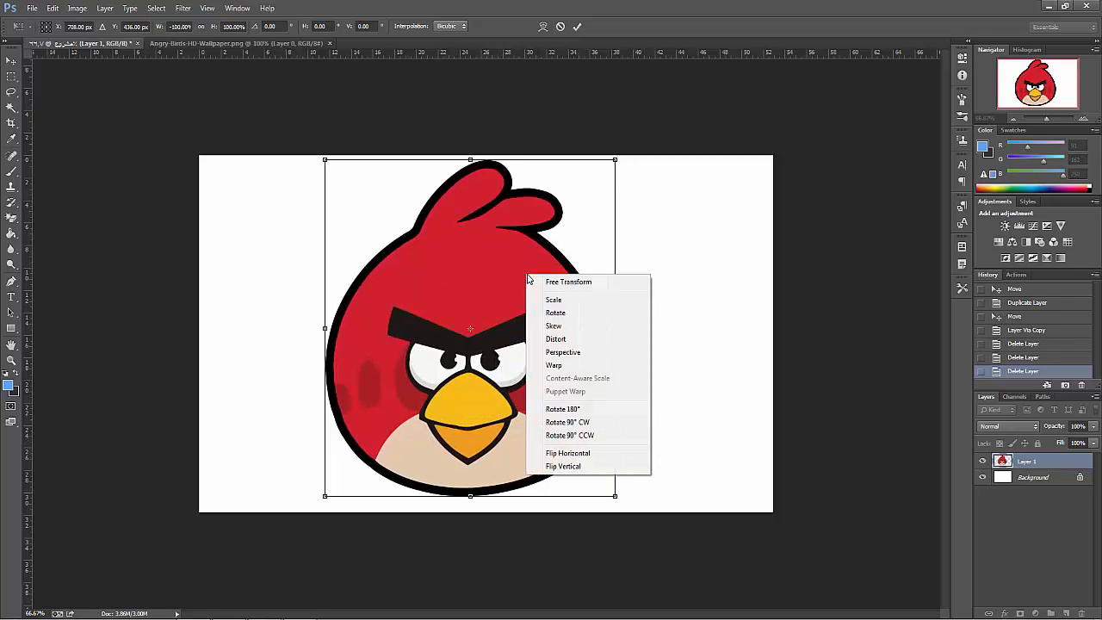
{"action": "left_click", "coordinate": [570, 467]}
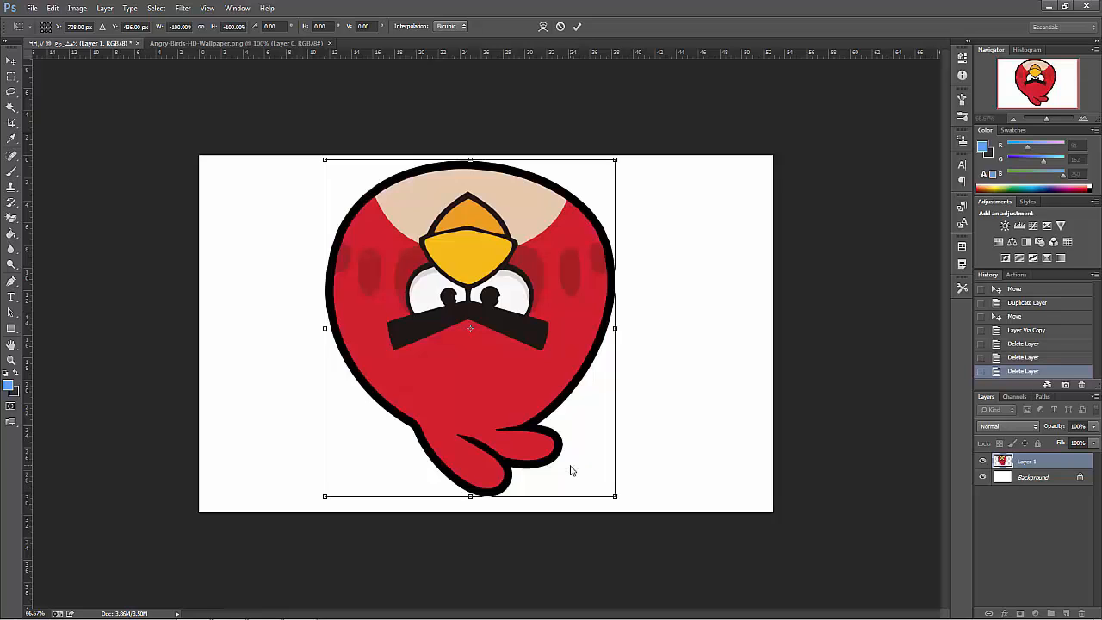
{"action": "key", "text": "ctrl+z"}
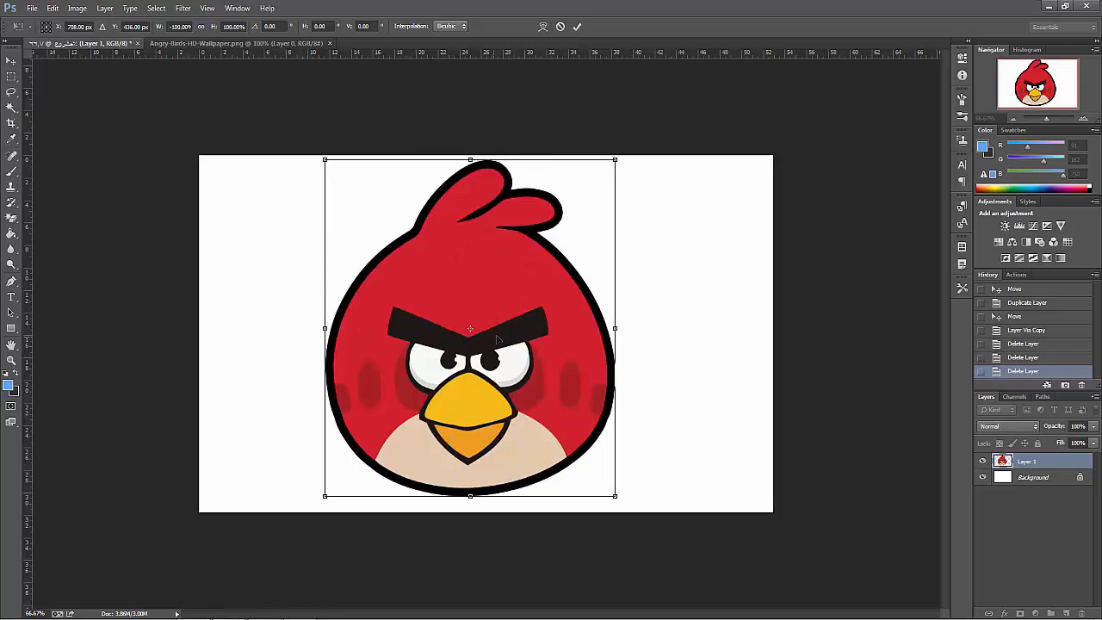
{"action": "left_click", "coordinate": [9, 64]}
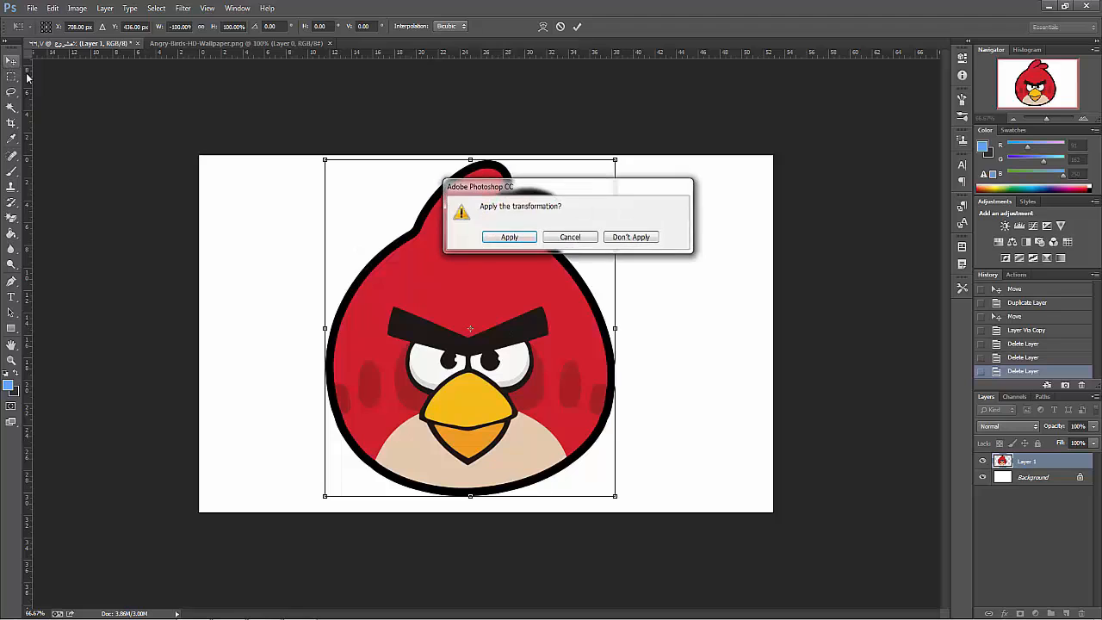
{"action": "left_click", "coordinate": [631, 238]}
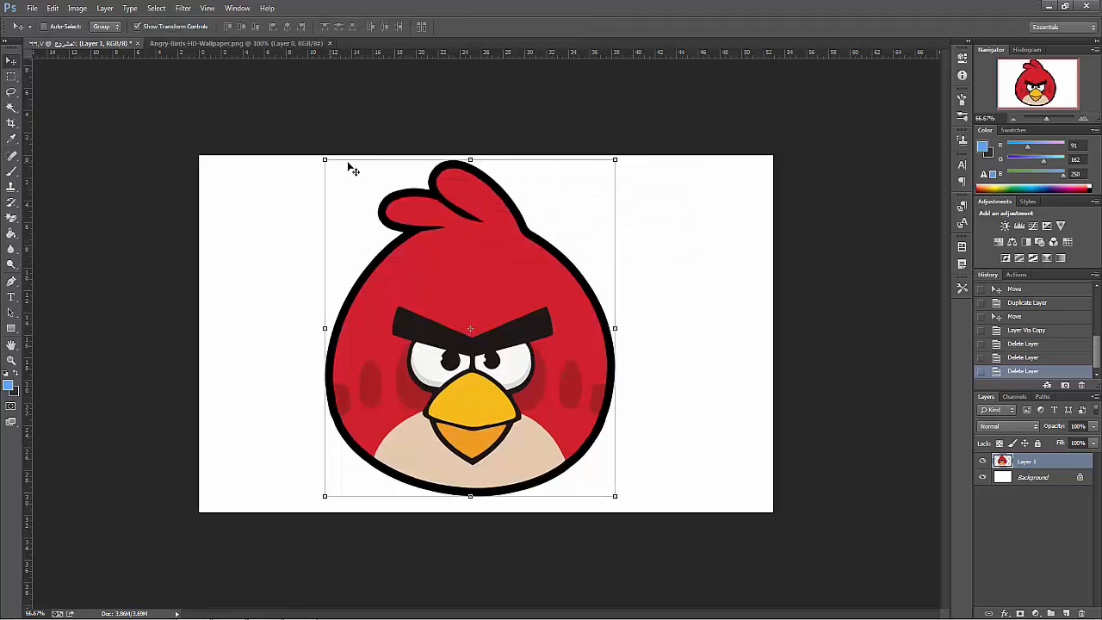
- Scale the bird down to about 32% and place a duplicate of its layer to its right
{"action": "left_click_drag", "start_coordinate": [325, 159], "coordinate": [371, 285]}
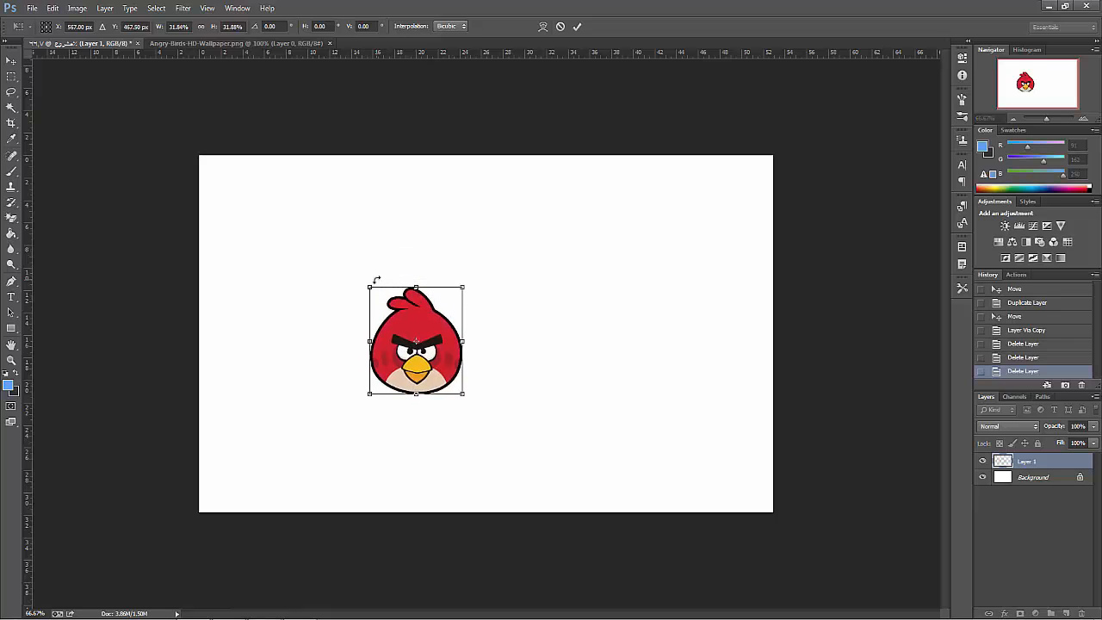
{"action": "key", "text": "Return"}
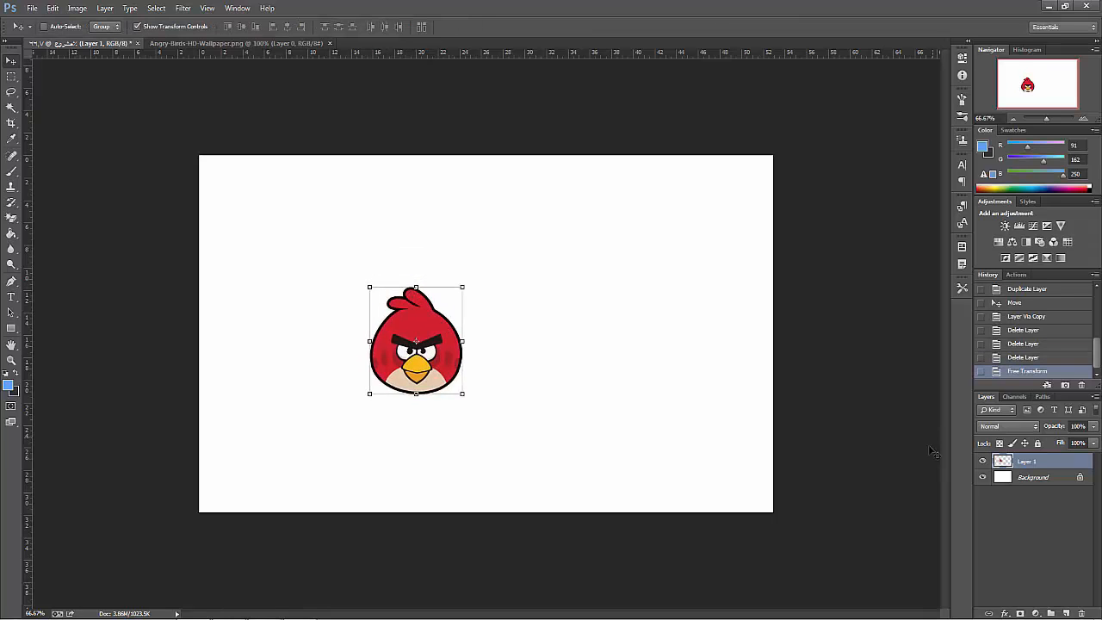
{"action": "key", "text": "ctrl+j"}
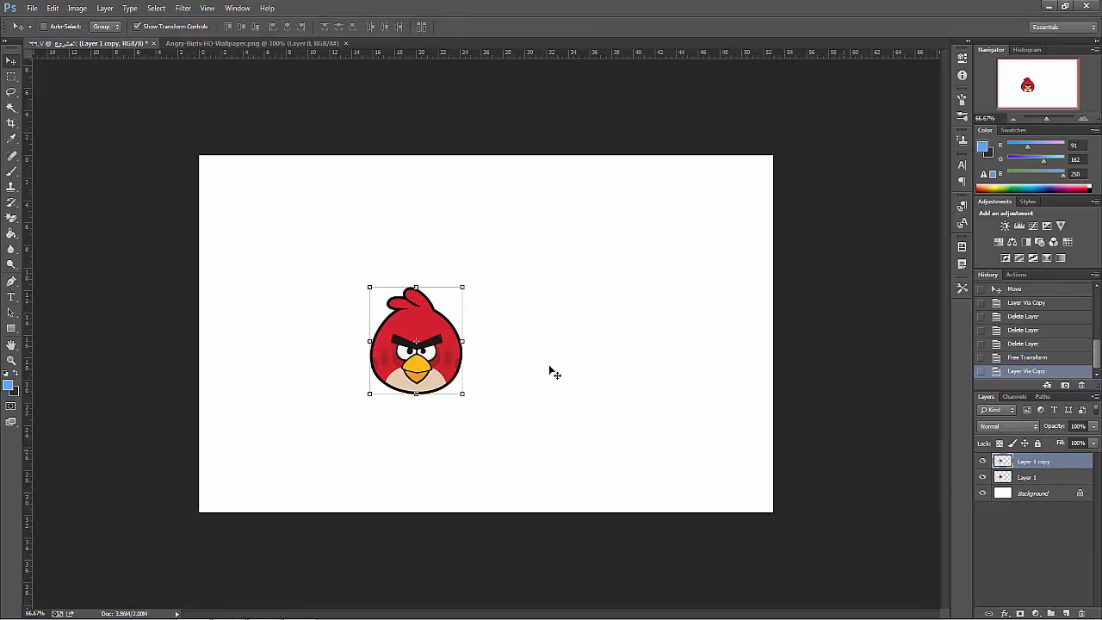
{"action": "left_click_drag", "start_coordinate": [450, 346], "coordinate": [600, 366]}
- Duplicate the second bird and use Free Transform to place the copy above and to the right of it
{"action": "key", "text": "ctrl+j"}
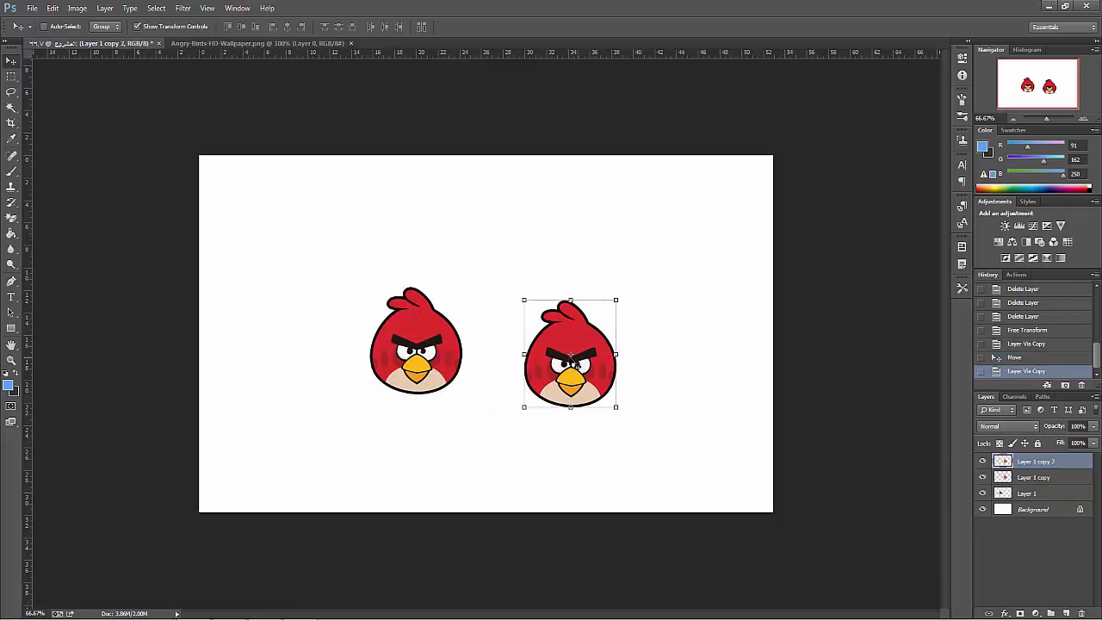
{"action": "key", "text": "ctrl+t"}
{"action": "left_click_drag", "start_coordinate": [666, 252], "coordinate": [655, 259]}
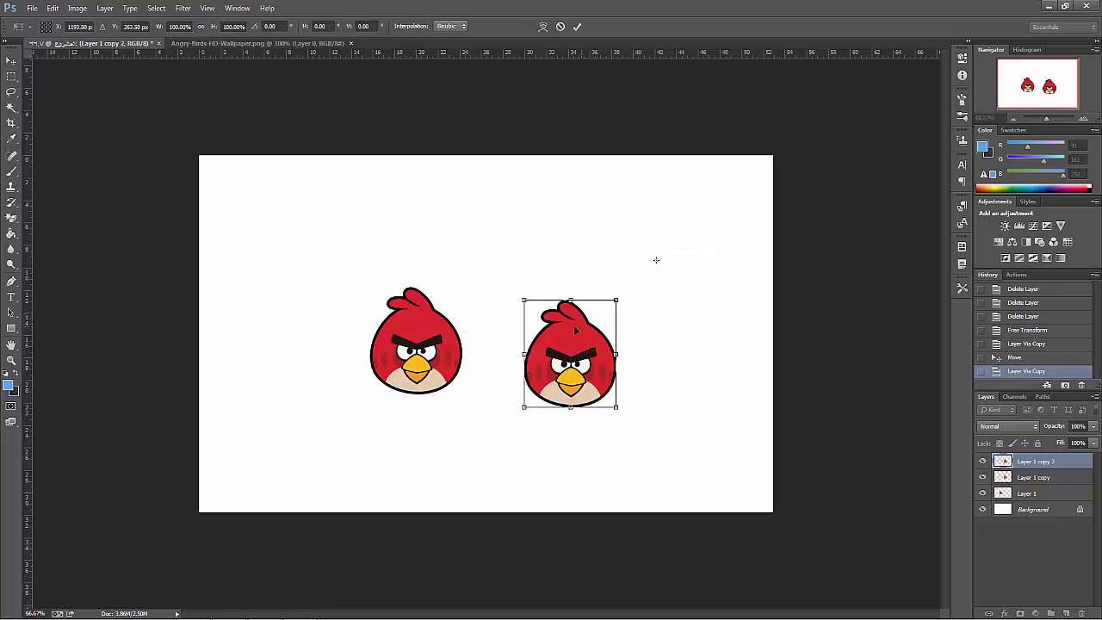
{"action": "left_click_drag", "start_coordinate": [594, 321], "coordinate": [657, 238]}
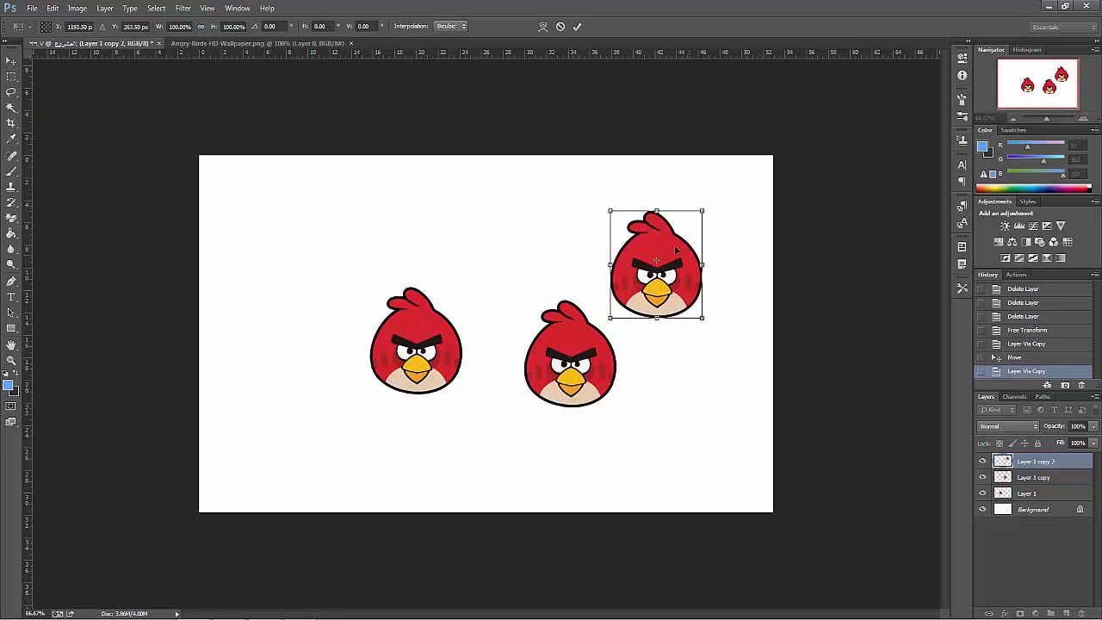
{"action": "key", "text": "Return"}
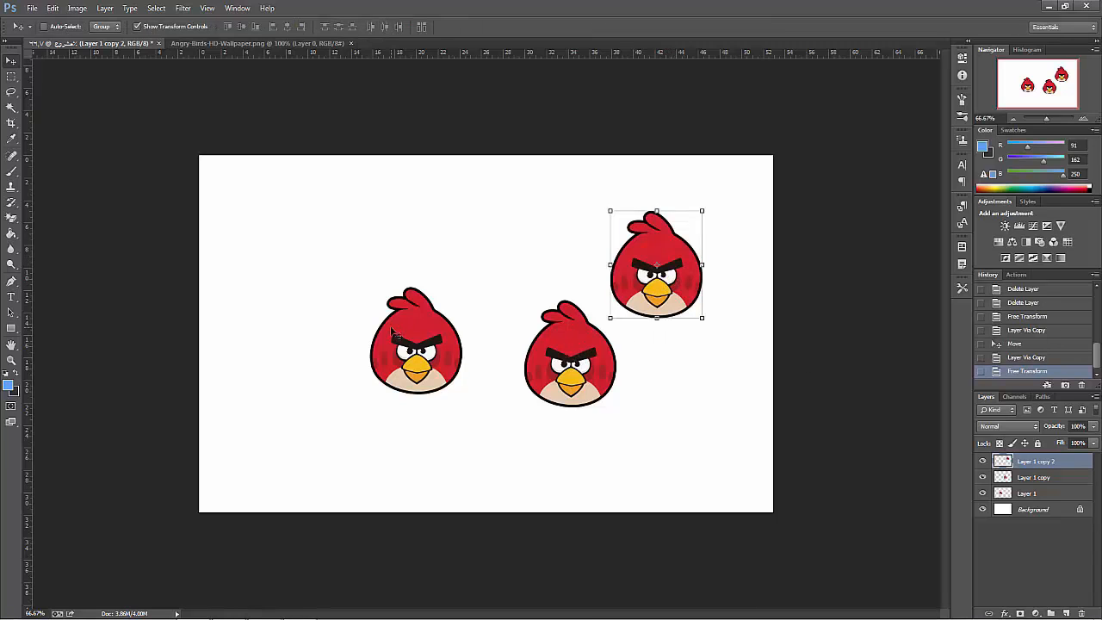
- Select the Layer 1 copy layer and move its bird slightly down and to the left
{"action": "left_click", "coordinate": [1034, 480]}
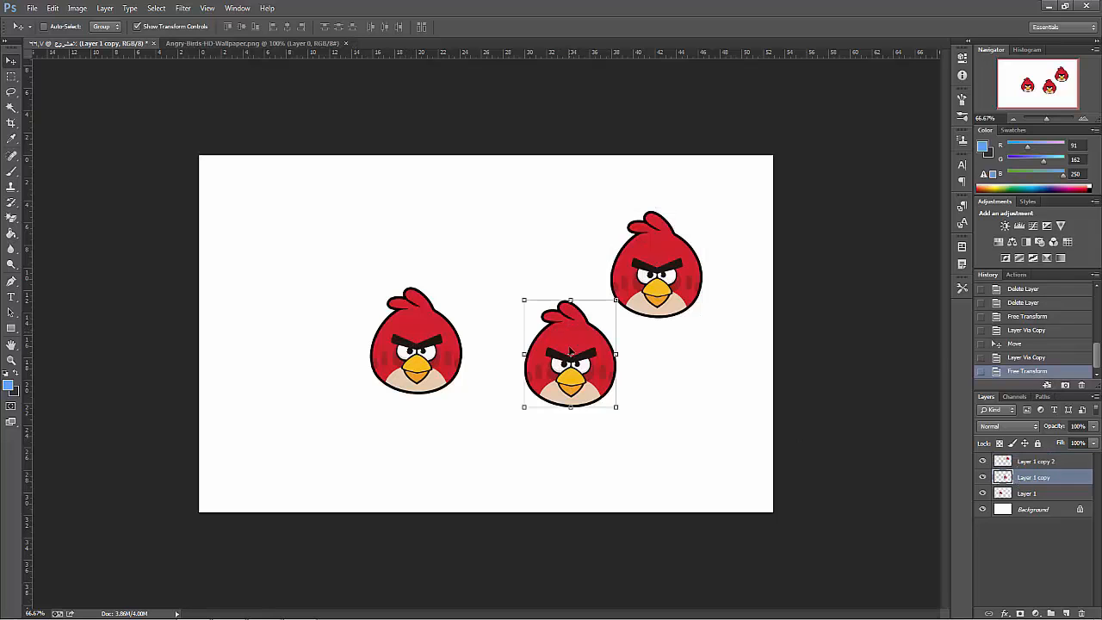
{"action": "left_click_drag", "start_coordinate": [570, 351], "coordinate": [561, 385]}
{"action": "left_click_drag", "start_coordinate": [670, 243], "coordinate": [663, 250]}
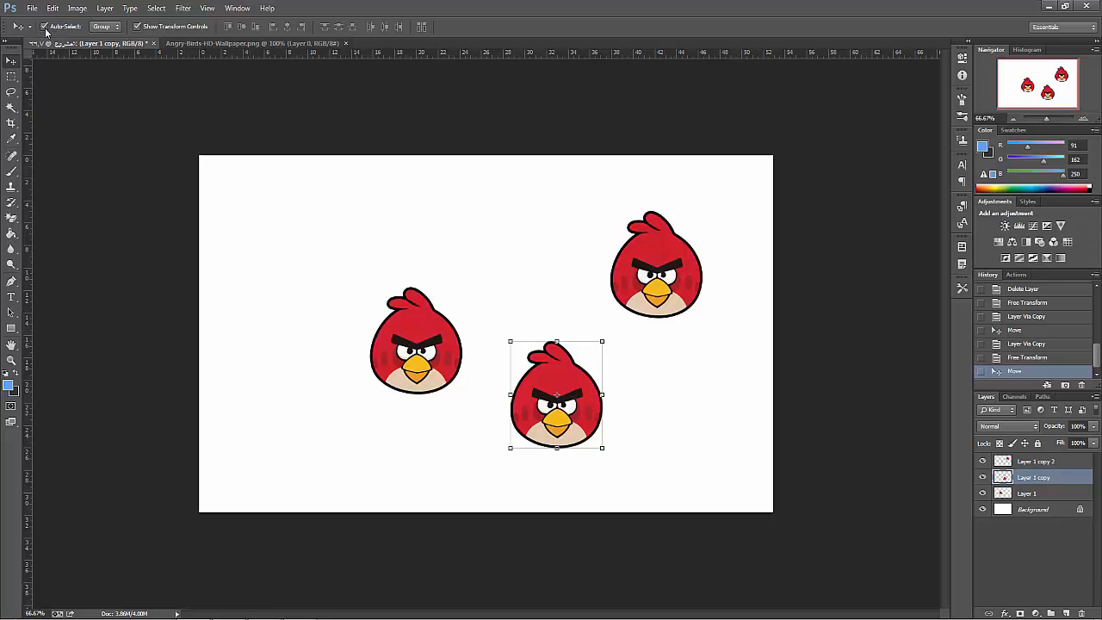
- Enable Auto-Select for the Move tool and select each of the three birds in turn directly on the canvas
{"action": "left_click", "coordinate": [644, 258]}
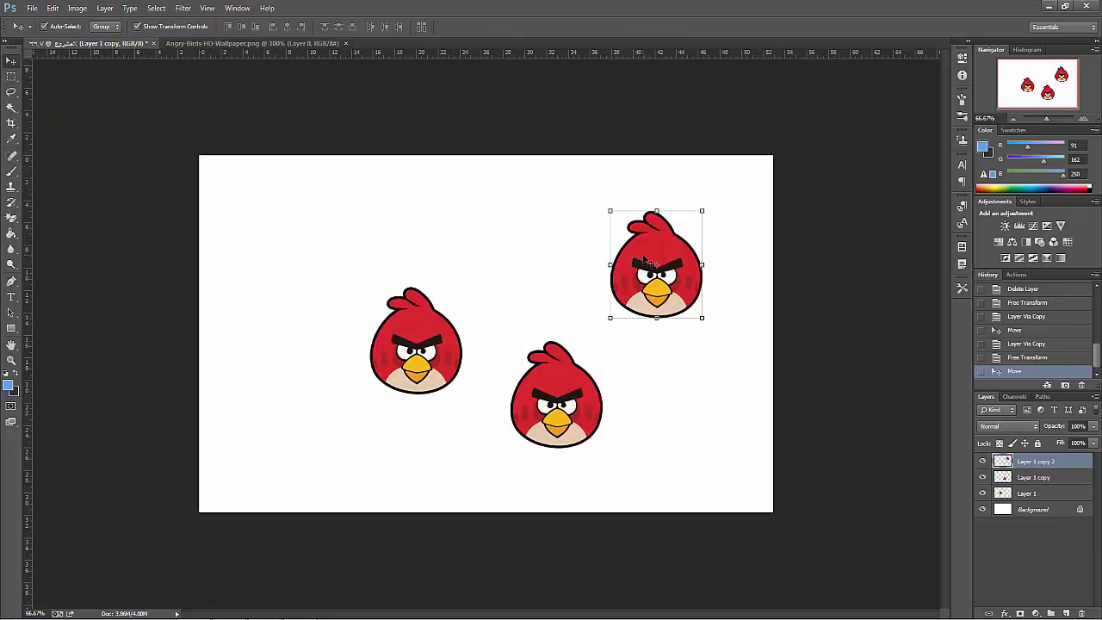
{"action": "left_click", "coordinate": [420, 308]}
{"action": "left_click", "coordinate": [560, 383]}
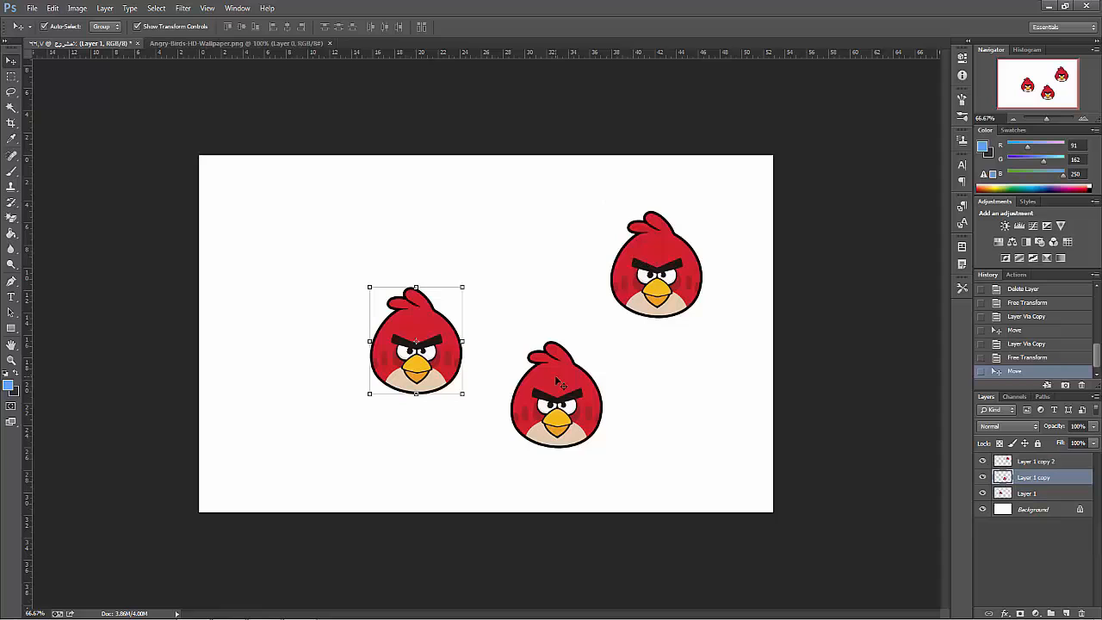
{"action": "left_click", "coordinate": [680, 270]}
- Arrange the birds in a triangle, with Layer 1 at upper left, Layer 1 copy 2 at upper right and Layer 1 copy centred below
{"action": "left_click_drag", "start_coordinate": [384, 314], "coordinate": [297, 250]}
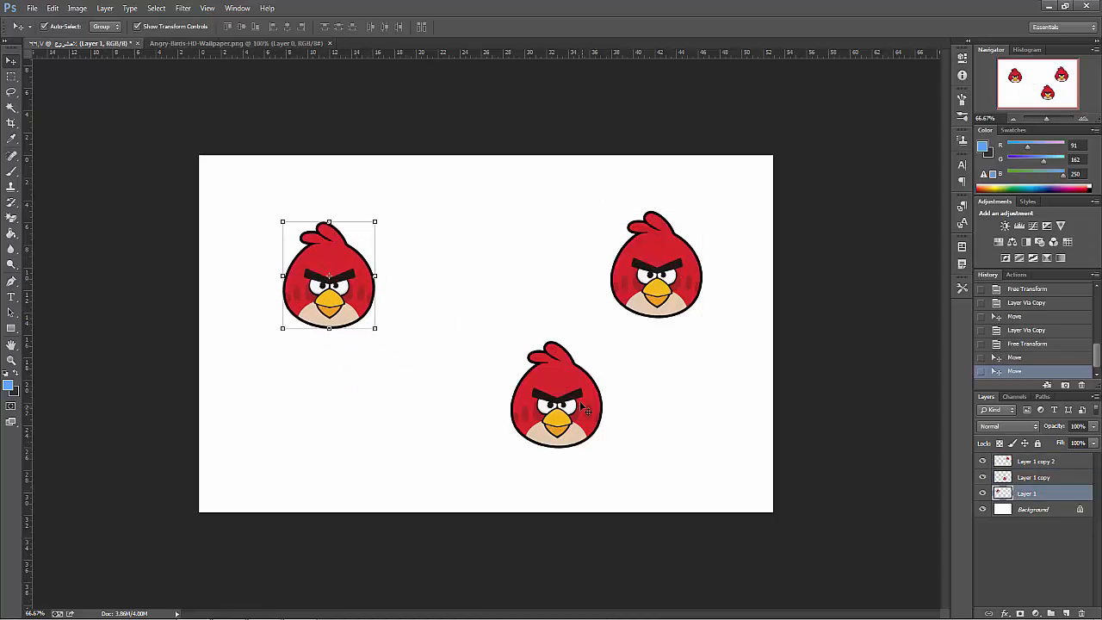
{"action": "left_click_drag", "start_coordinate": [586, 411], "coordinate": [496, 422]}
{"action": "left_click_drag", "start_coordinate": [658, 260], "coordinate": [601, 212]}
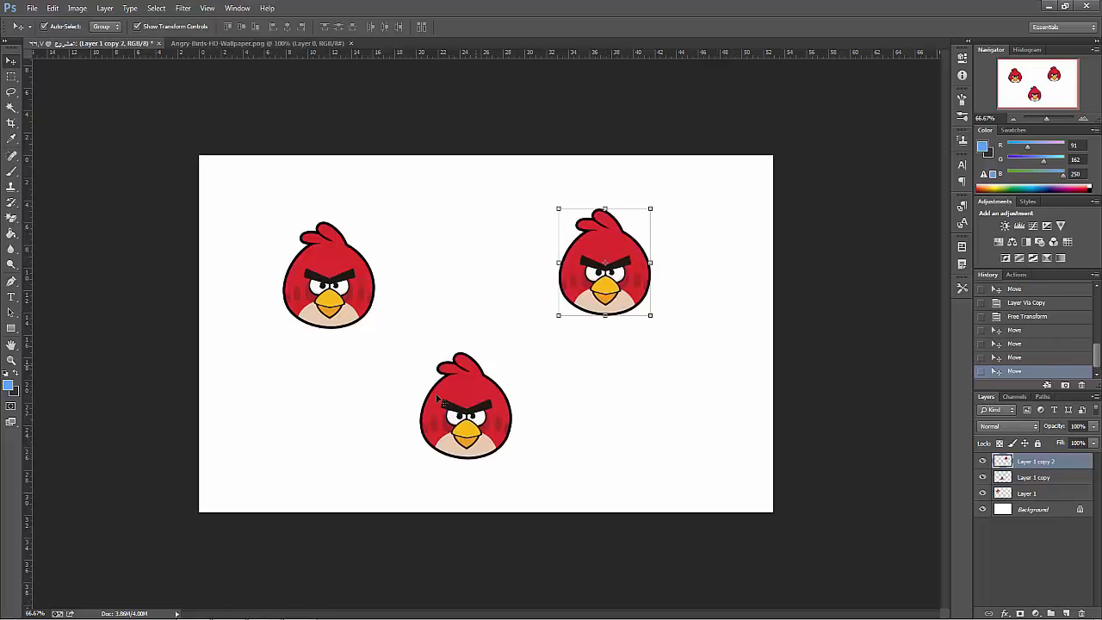
{"action": "left_click_drag", "start_coordinate": [439, 399], "coordinate": [481, 404]}
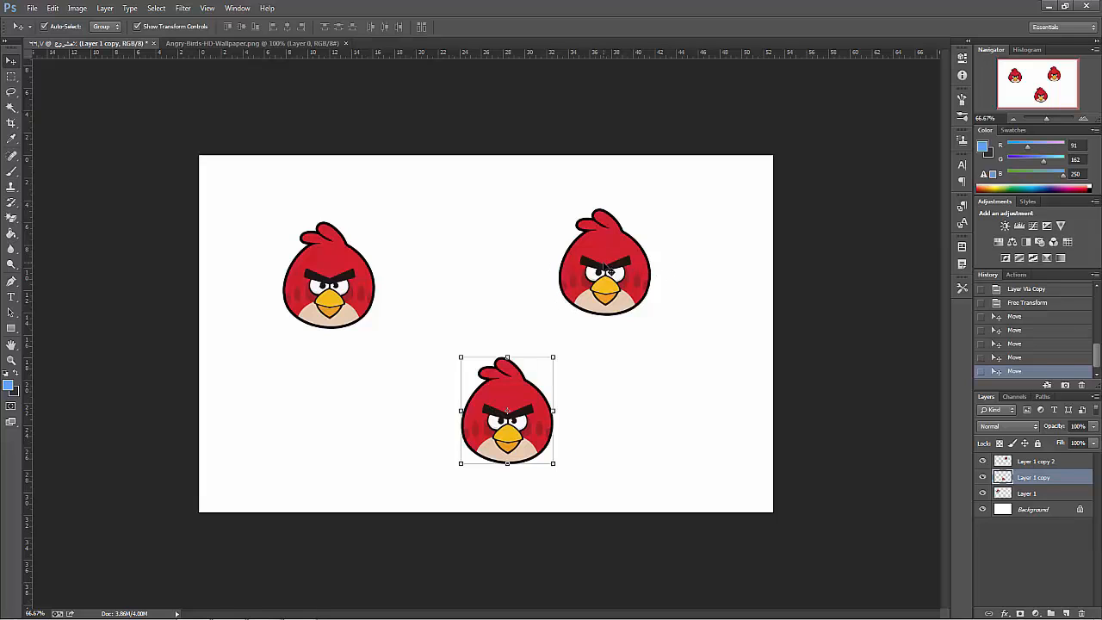
- Select all three birds together on the canvas, inspect the Align top edges option, and clear the selection
{"action": "key", "text": "alt+bracketleft"}
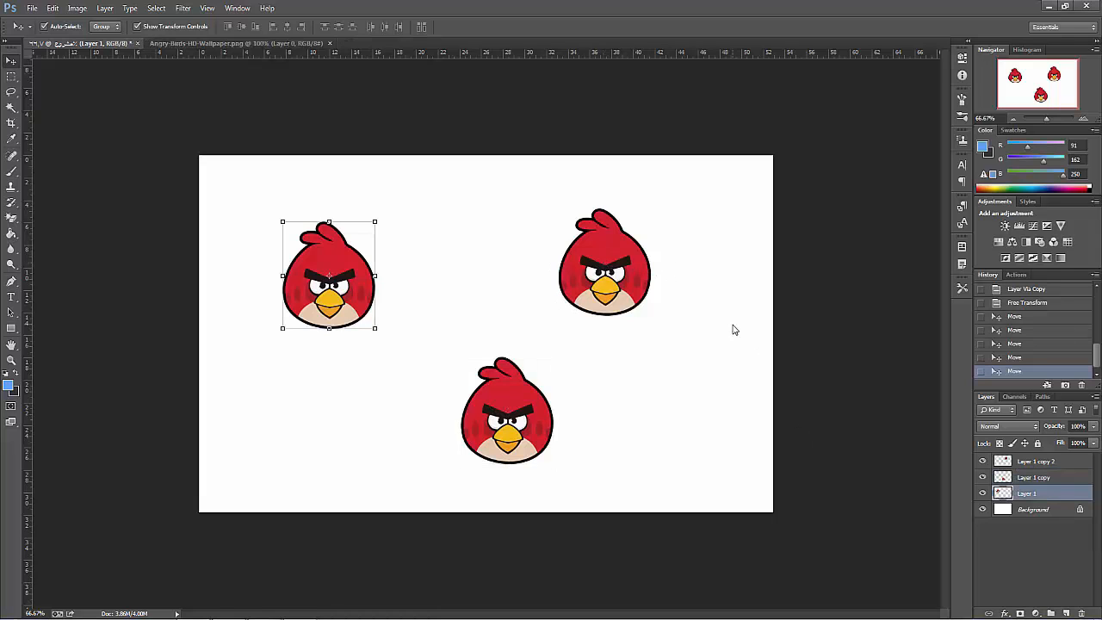
{"action": "left_click_drag", "start_coordinate": [733, 209], "coordinate": [319, 436]}
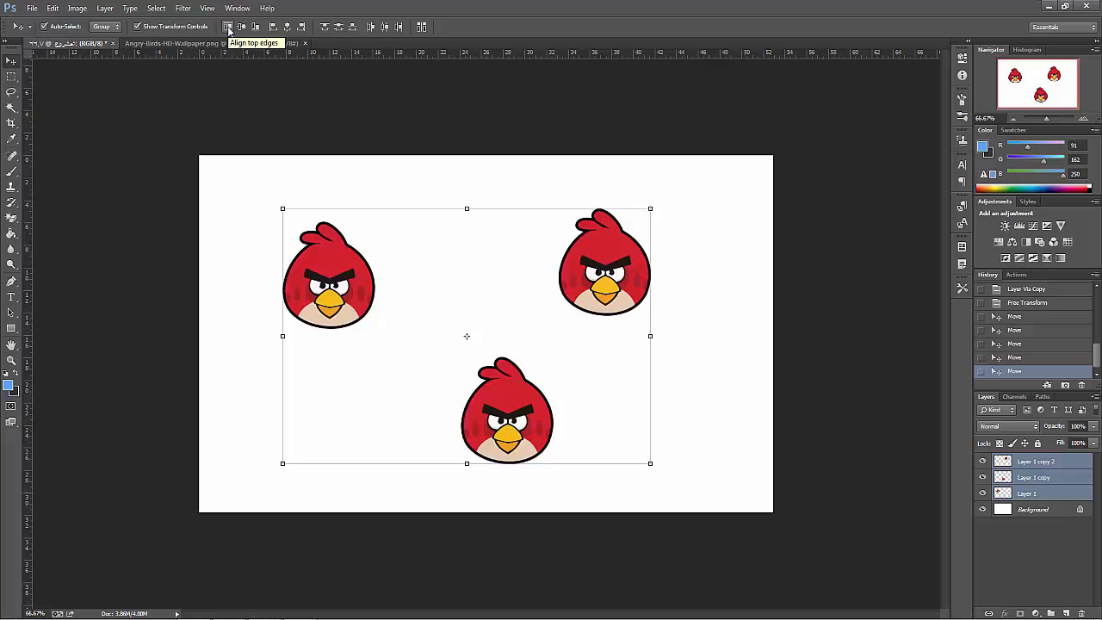
{"action": "left_click", "coordinate": [413, 211]}
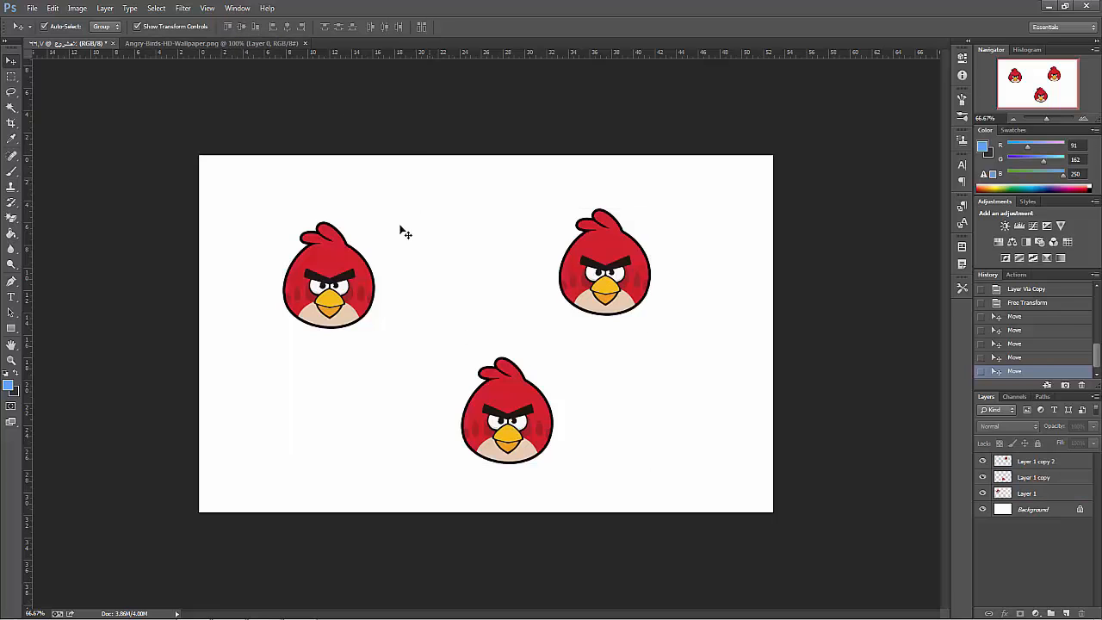
- Stagger the three birds at different heights, raising Layer 1 and lowering Layer 1 copy 2 and Layer 1 copy
{"action": "left_click_drag", "start_coordinate": [602, 281], "coordinate": [639, 377]}
{"action": "left_click_drag", "start_coordinate": [325, 281], "coordinate": [311, 244]}
{"action": "left_click_drag", "start_coordinate": [475, 432], "coordinate": [469, 468]}
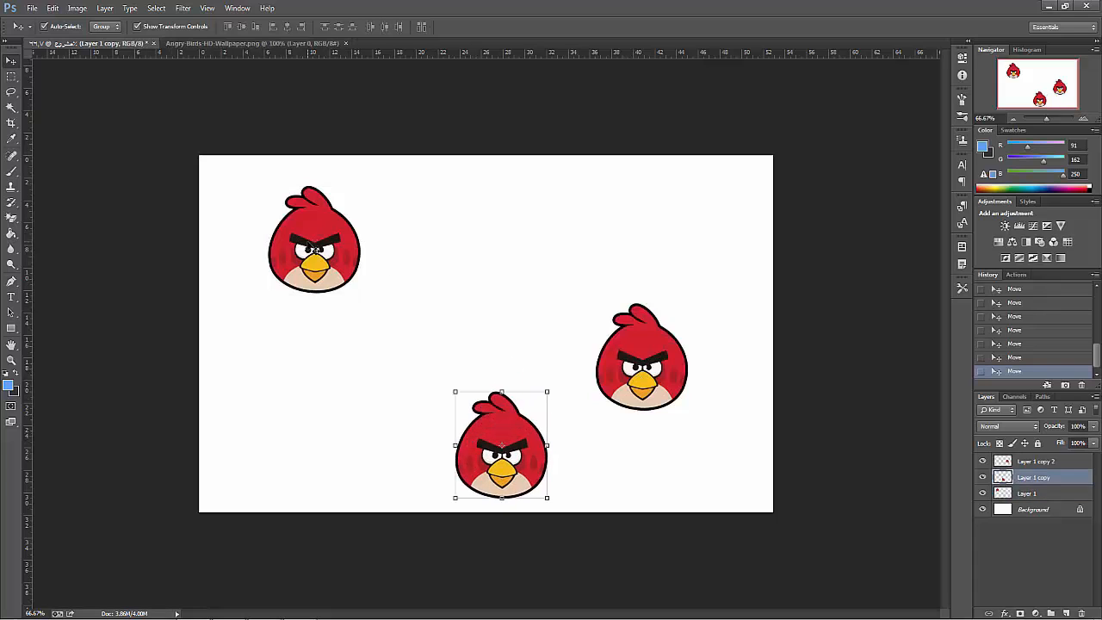
{"action": "left_click_drag", "start_coordinate": [673, 367], "coordinate": [663, 327]}
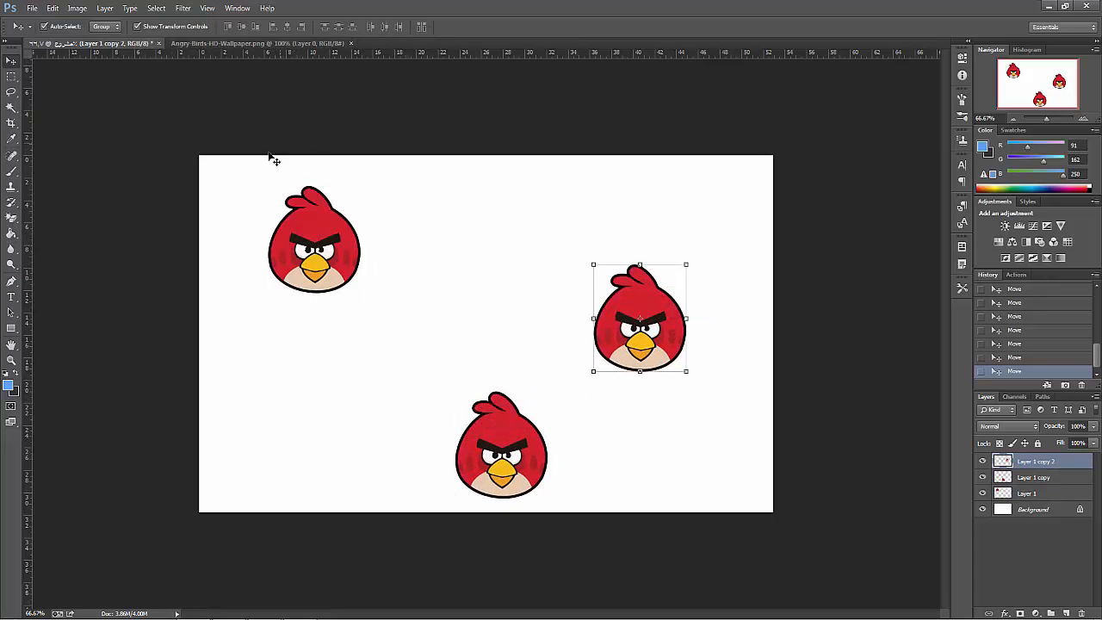
- Select all three birds and try Align Top Edges, Align Vertical Centers and Align Bottom Edges on them, undoing each alignment
{"action": "left_click_drag", "start_coordinate": [776, 152], "coordinate": [258, 482]}
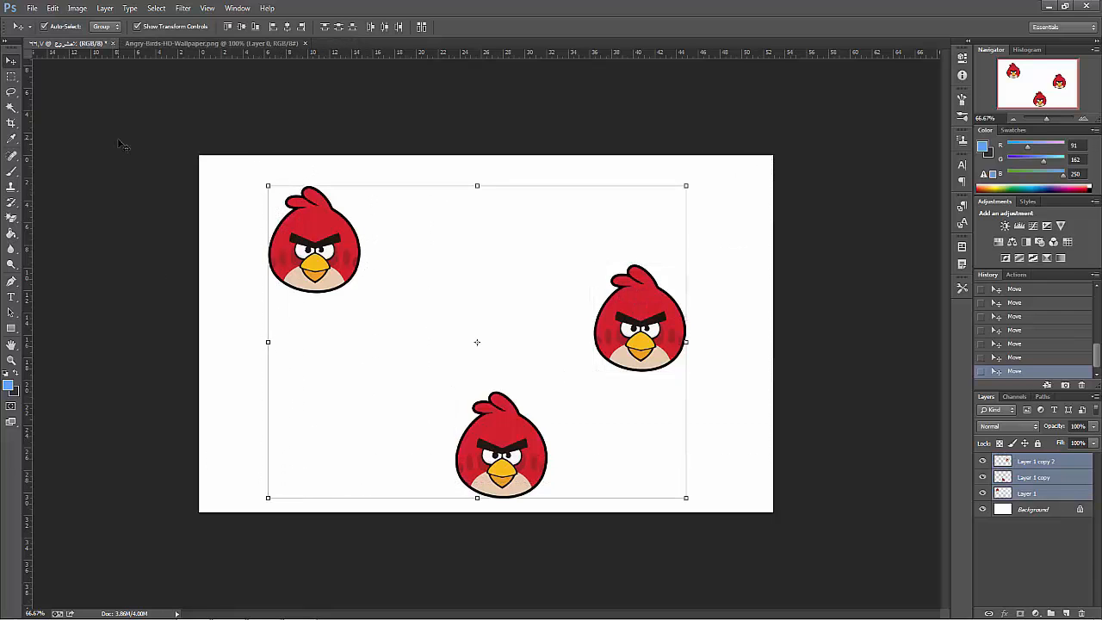
{"action": "left_click", "coordinate": [228, 26]}
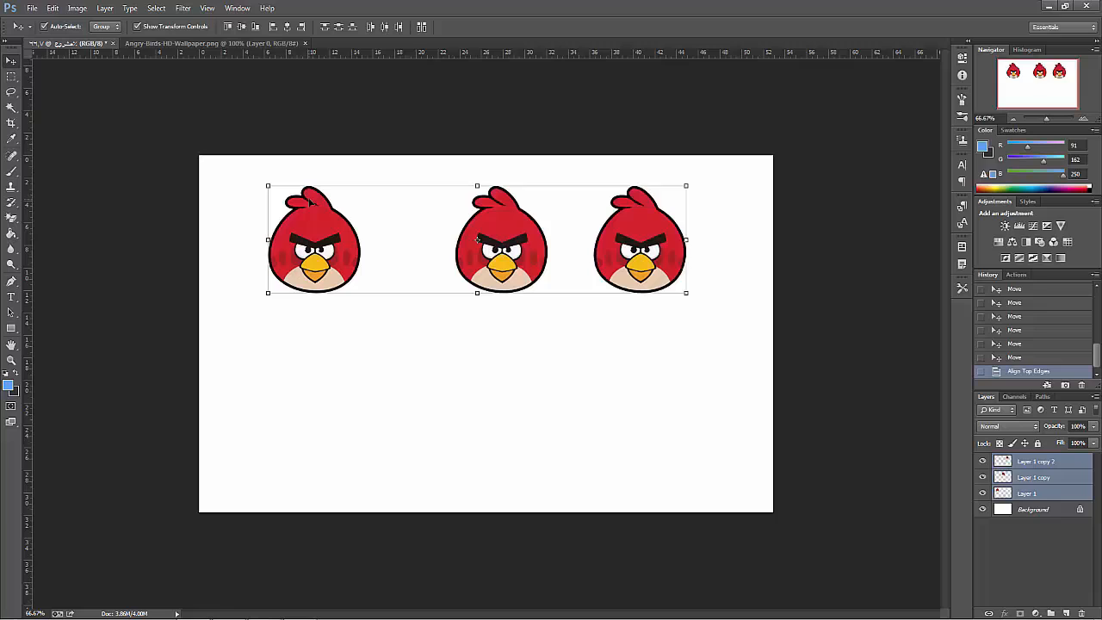
{"action": "key", "text": "ctrl+z"}
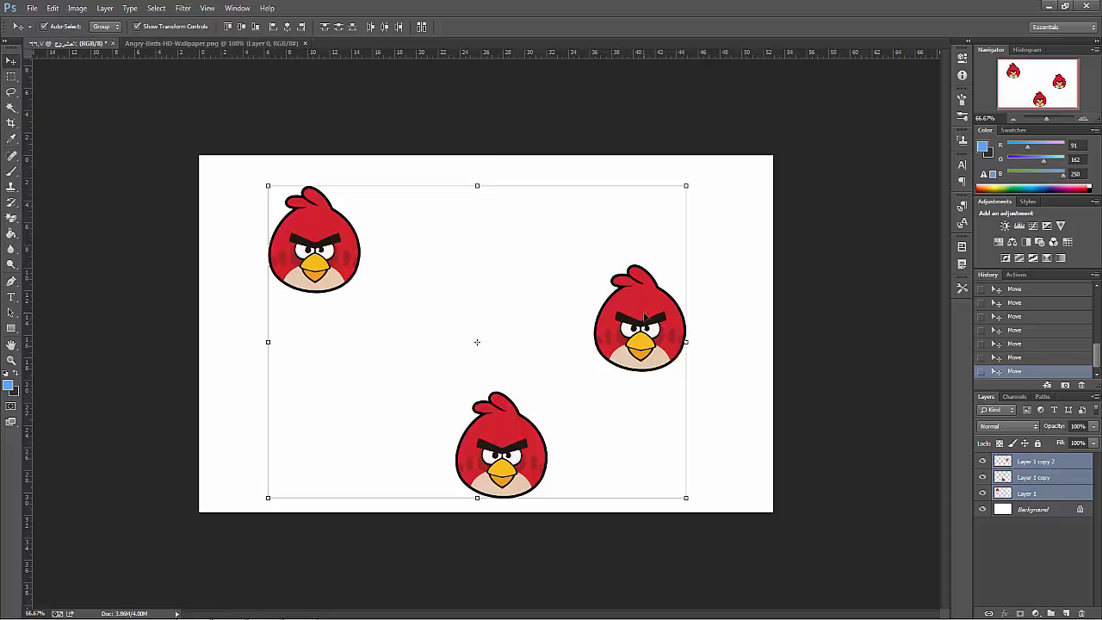
{"action": "left_click", "coordinate": [241, 28]}
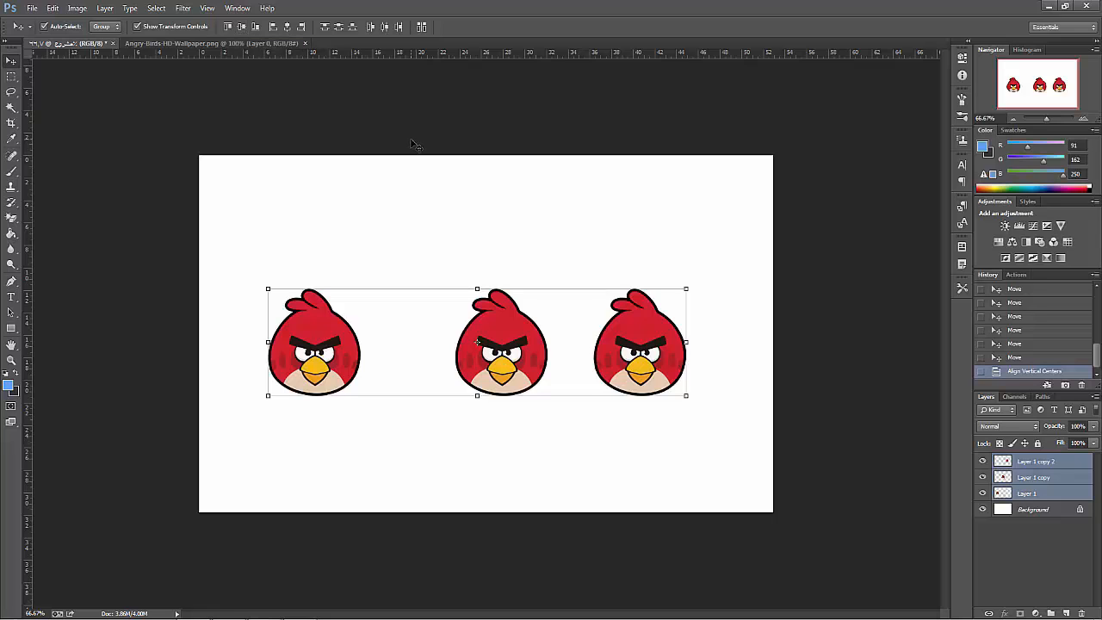
{"action": "key", "text": "ctrl+z"}
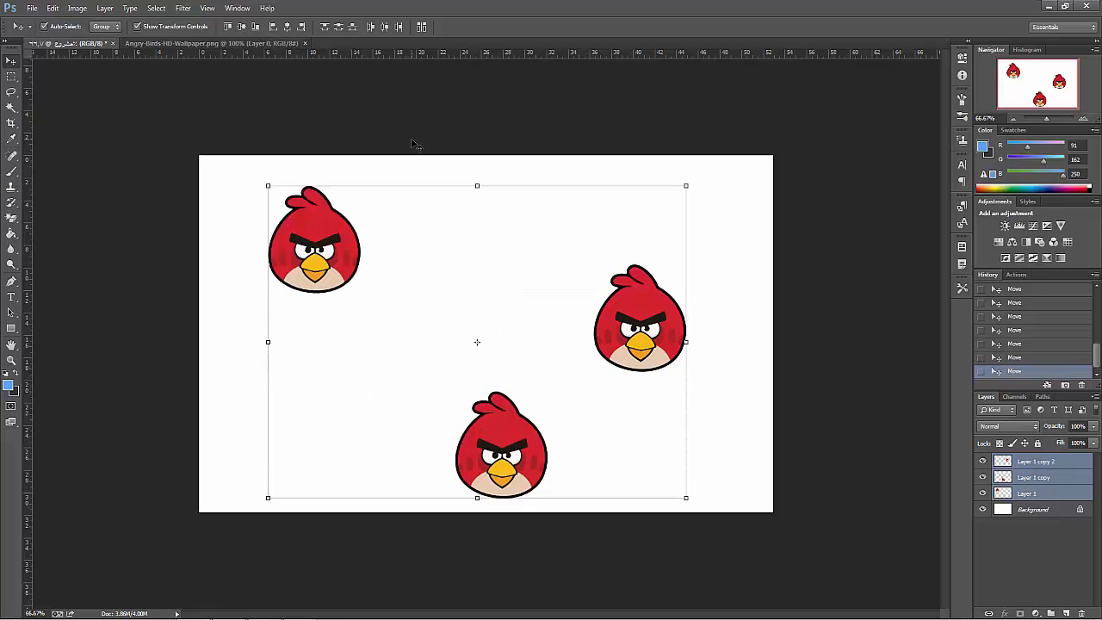
{"action": "left_click", "coordinate": [256, 28]}
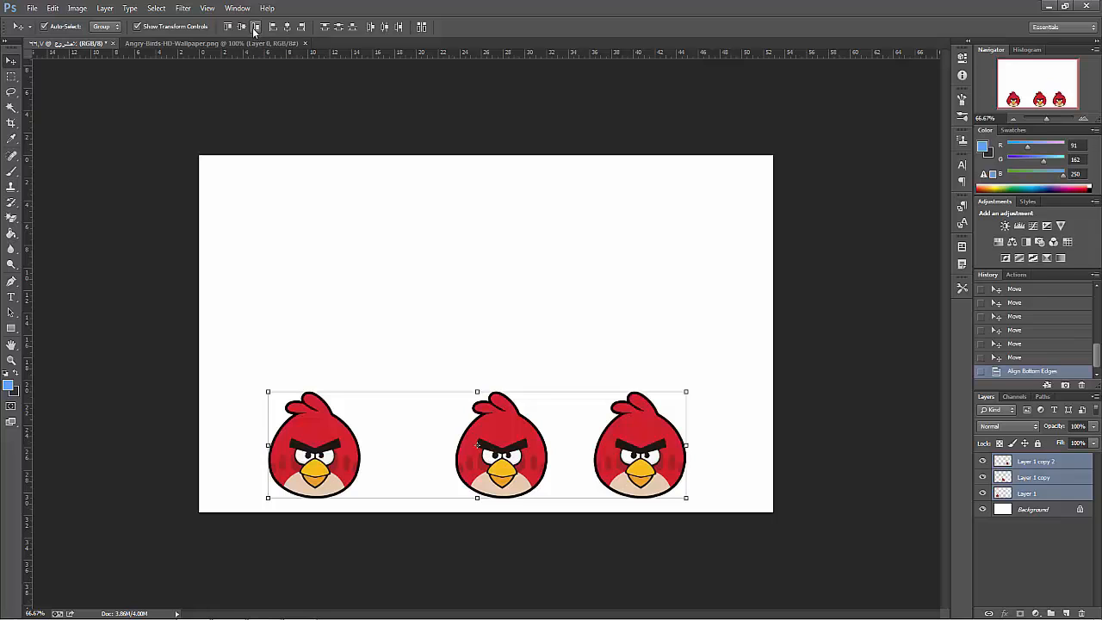
{"action": "key", "text": "ctrl+z"}
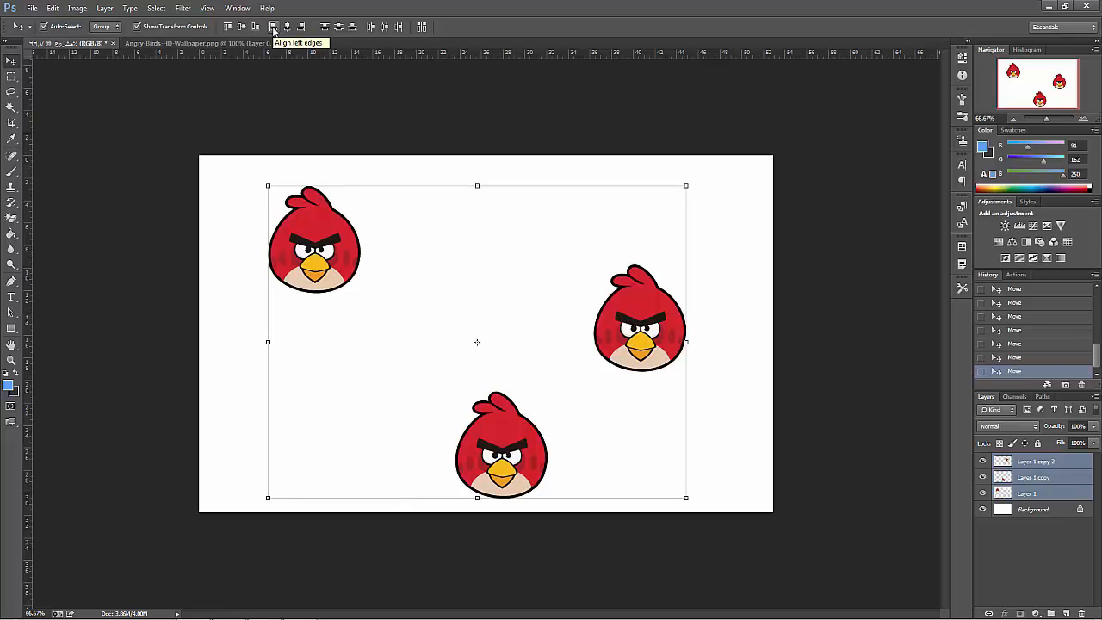
- Try Align Left Edges, Align Horizontal Centers and Align Right Edges on the three selected birds, undoing each alignment
{"action": "left_click", "coordinate": [273, 27]}
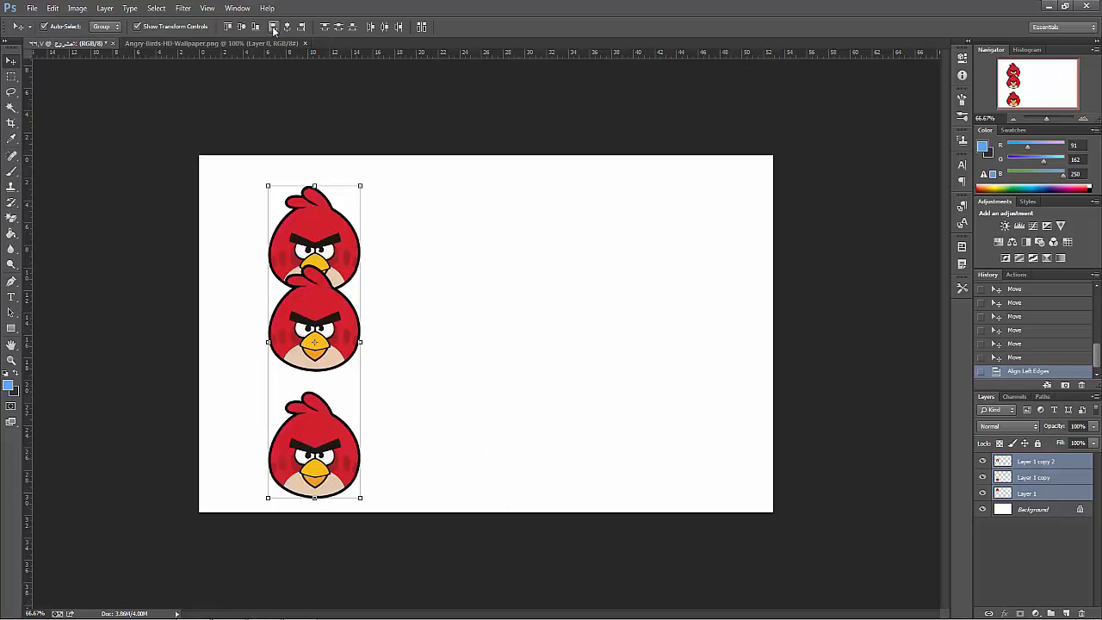
{"action": "key", "text": "ctrl+z"}
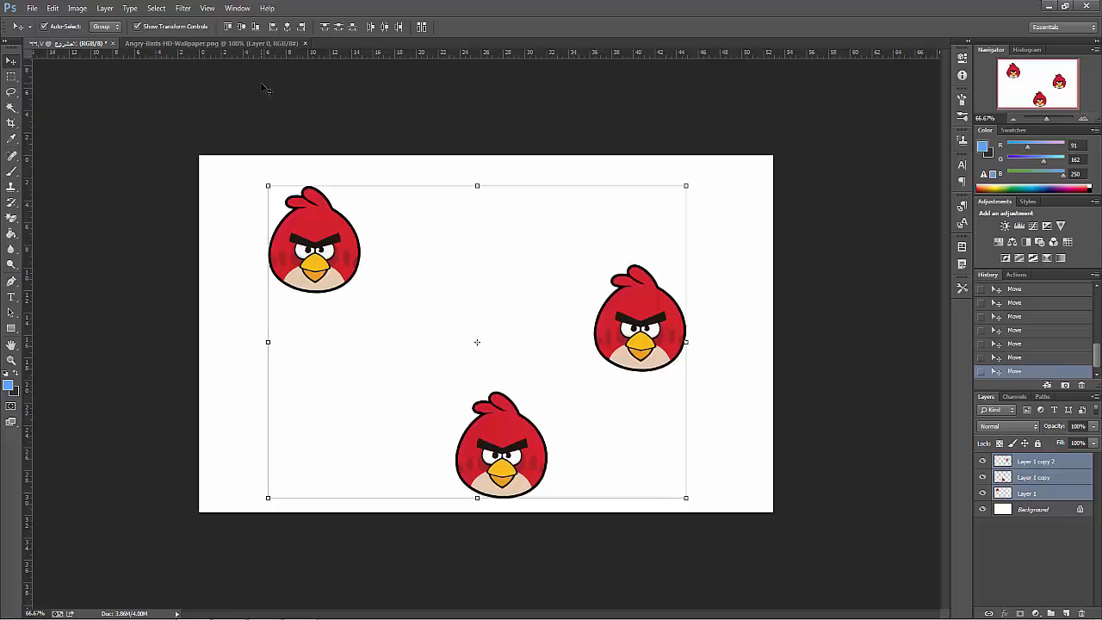
{"action": "left_click", "coordinate": [288, 26]}
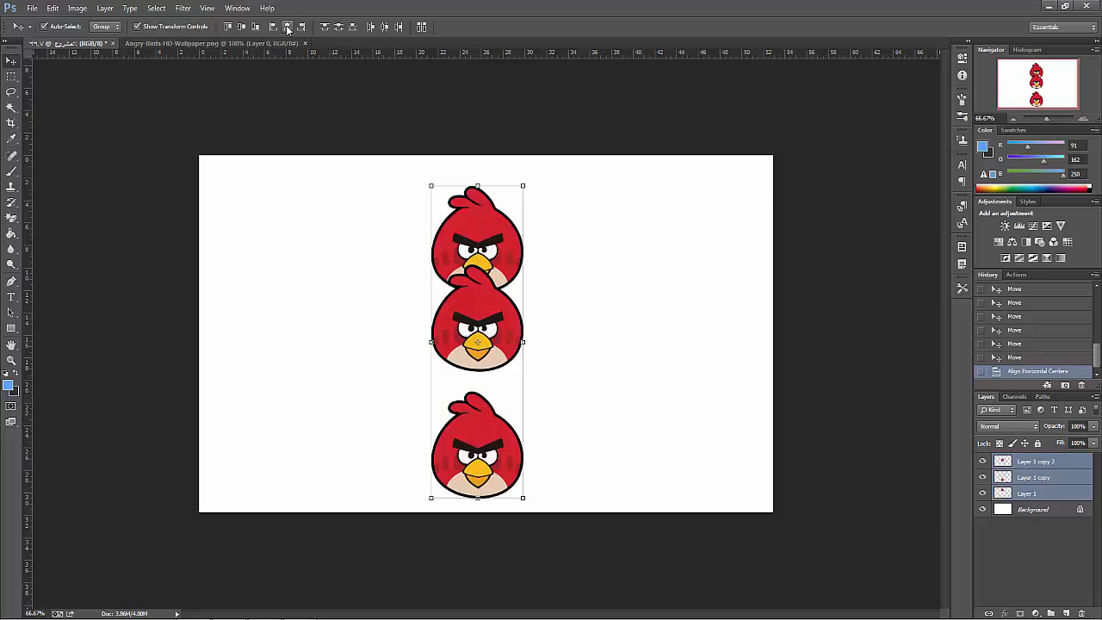
{"action": "key", "text": "ctrl+z"}
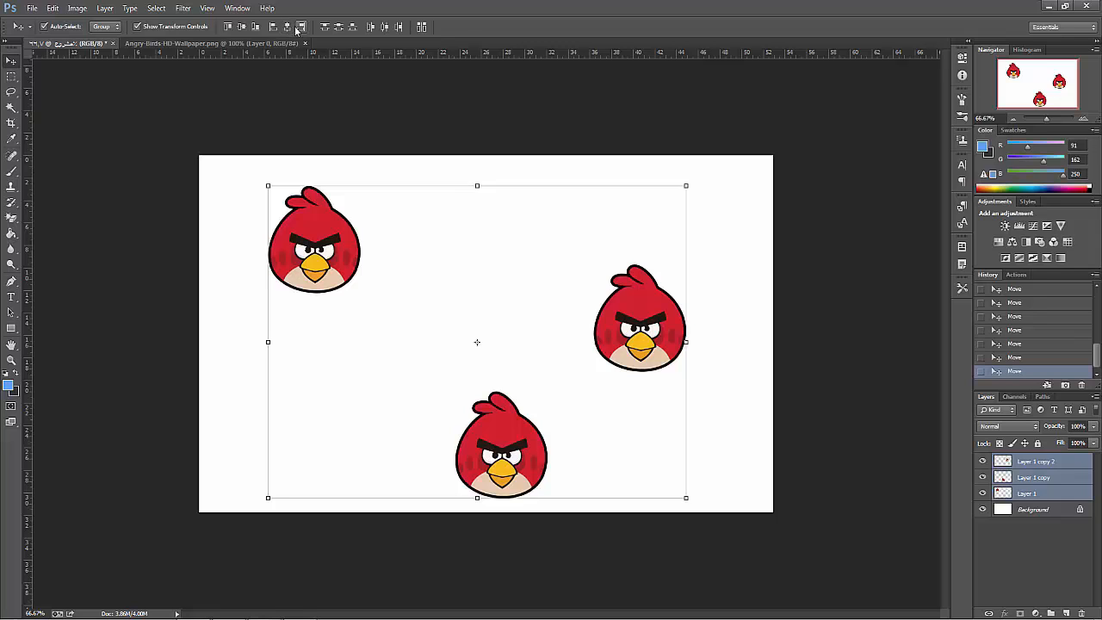
{"action": "left_click", "coordinate": [301, 28]}
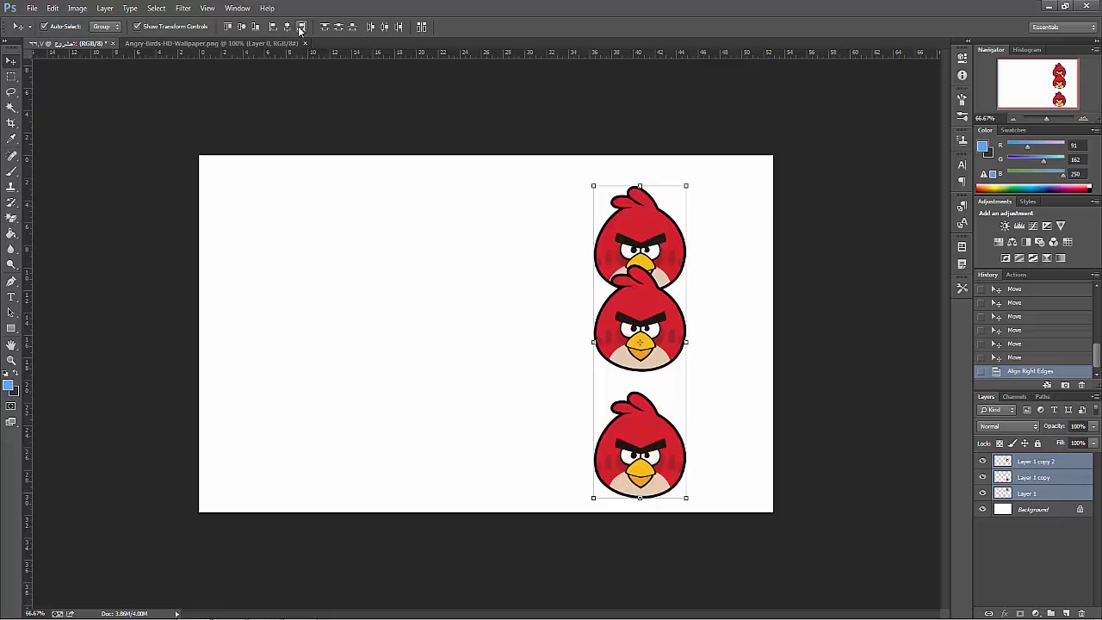
{"action": "key", "text": "ctrl+z"}
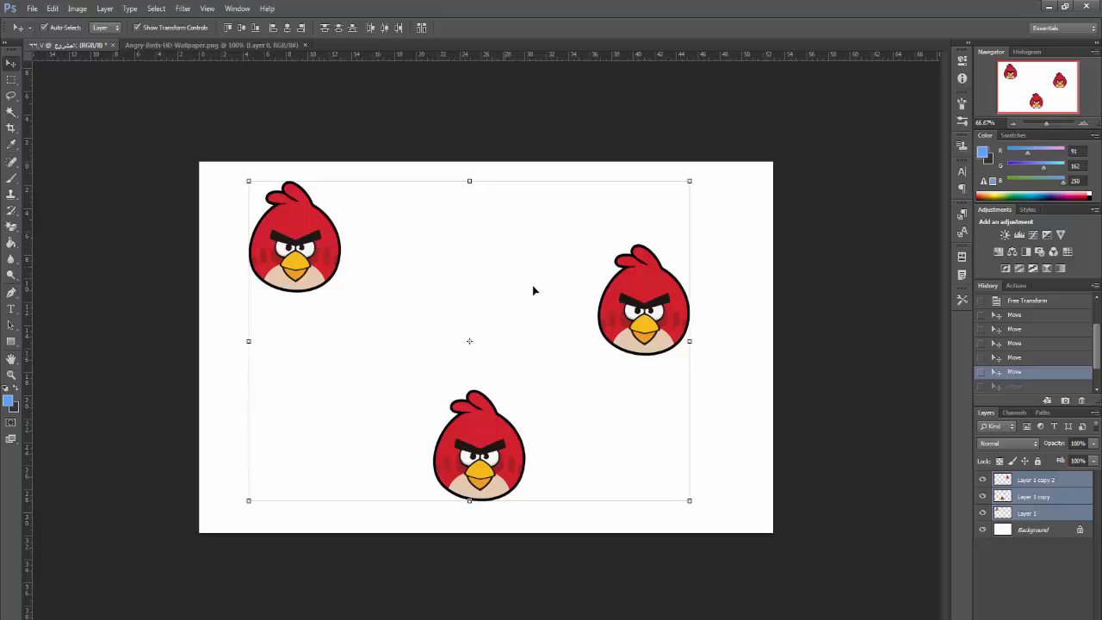
- Try Align Top Edges followed by Distribute Left Edges on the three birds, and undo both operations
{"action": "left_click", "coordinate": [229, 28]}
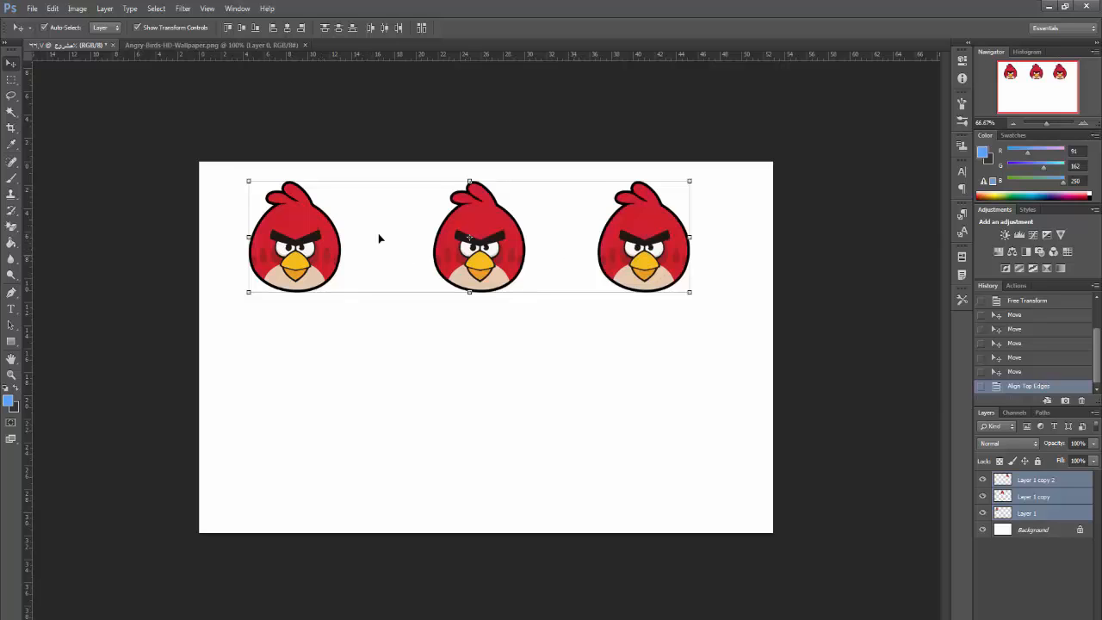
{"action": "left_click", "coordinate": [371, 29]}
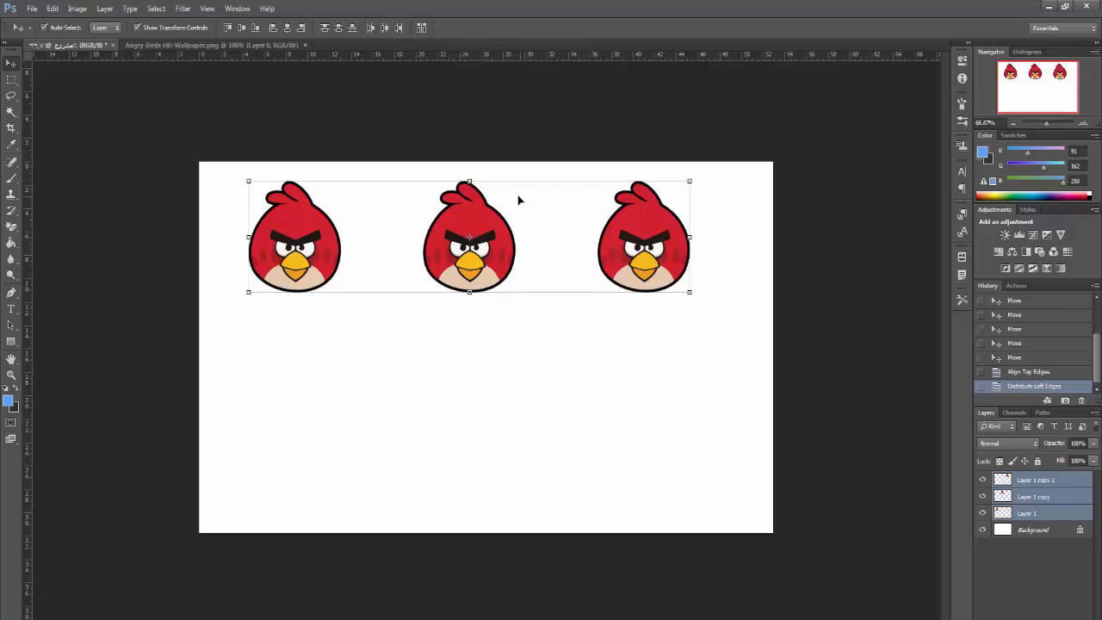
{"action": "key", "text": "ctrl+alt+z"}
{"action": "key", "text": "ctrl+alt+z"}
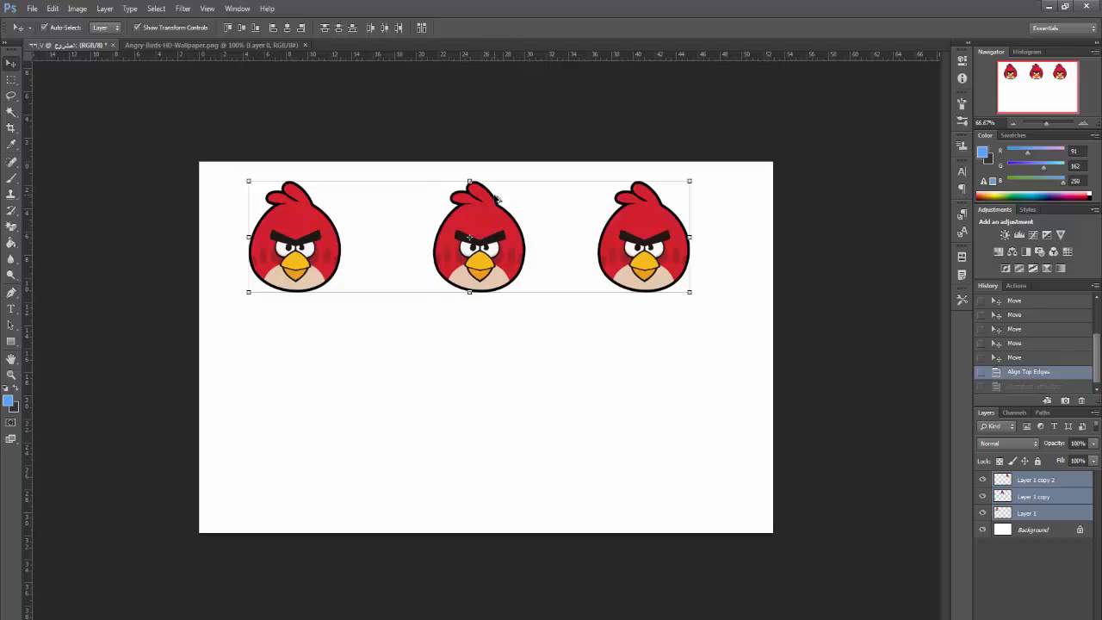
- Arrange the birds diagonally by moving Layer 1 copy 2 to the middle of the canvas and Layer 1 copy to the lower right
{"action": "left_click_drag", "start_coordinate": [652, 265], "coordinate": [480, 279]}
{"action": "left_click_drag", "start_coordinate": [475, 455], "coordinate": [610, 449]}
- Select all three birds, align their top edges, and space them evenly with Distribute Right Edges
{"action": "left_click_drag", "start_coordinate": [724, 199], "coordinate": [274, 510]}
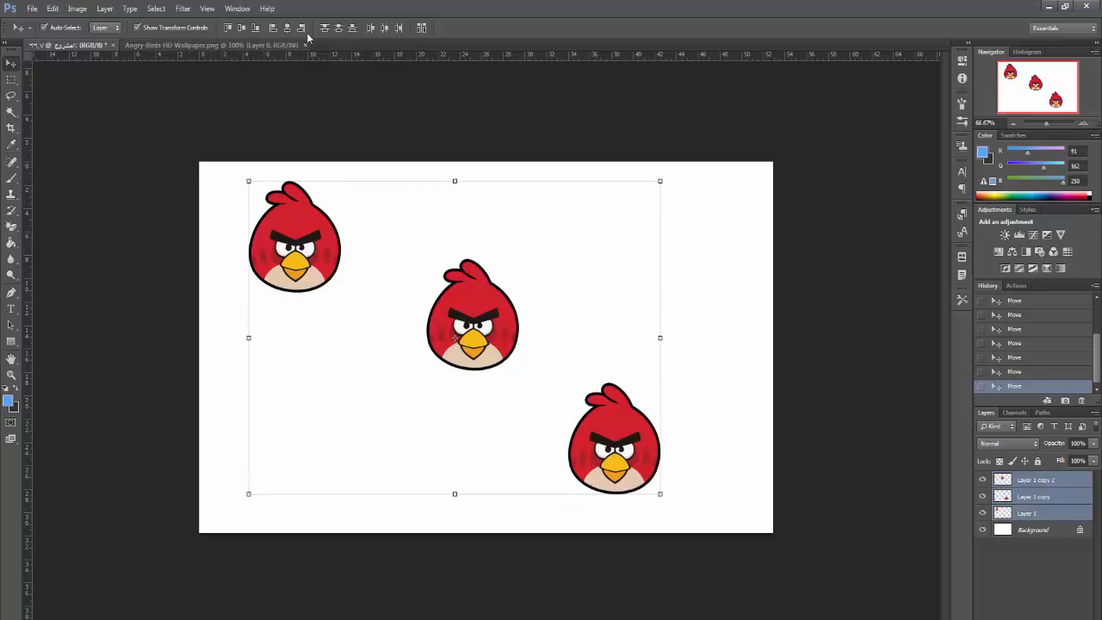
{"action": "left_click", "coordinate": [228, 28]}
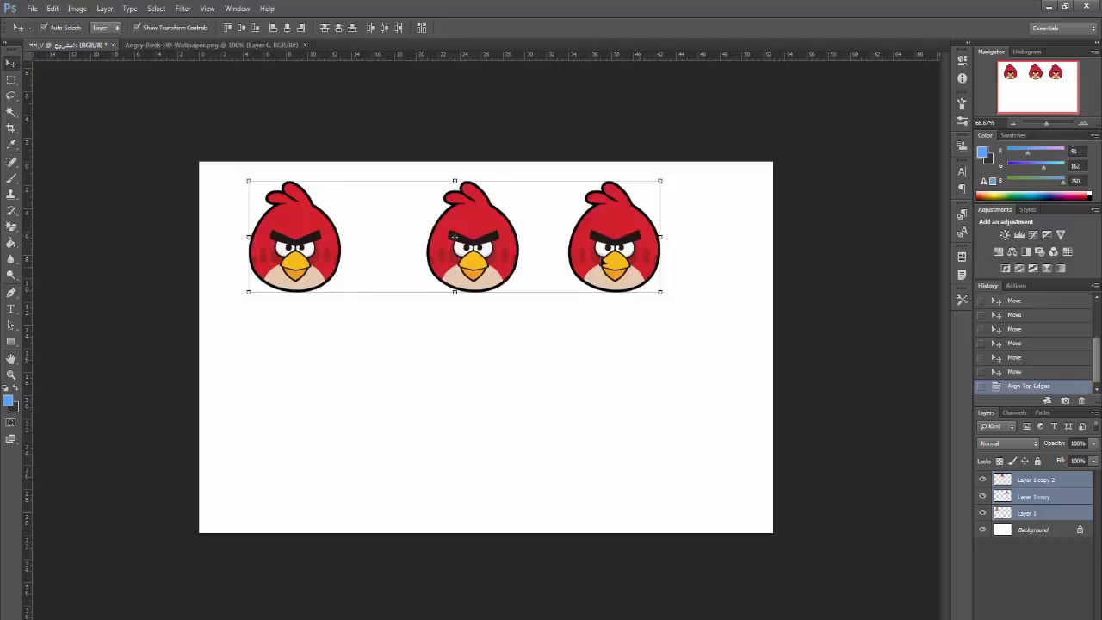
{"action": "left_click", "coordinate": [399, 28]}
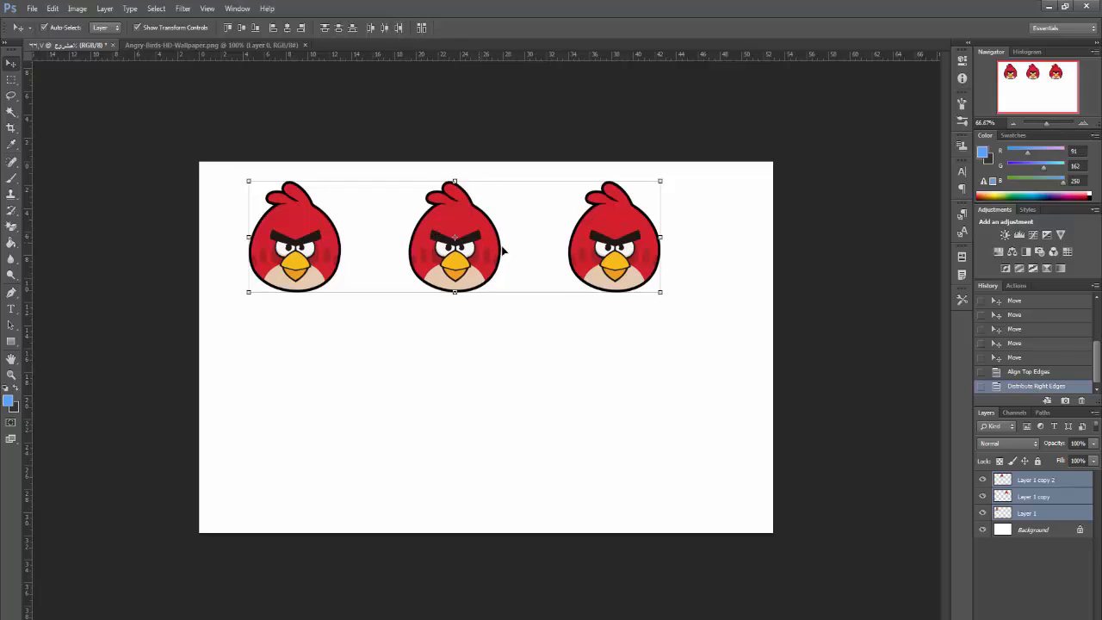
- Shift the row of birds slightly right and down together, and move Layer 1 copy a little below the other two
{"action": "left_click_drag", "start_coordinate": [628, 252], "coordinate": [671, 267]}
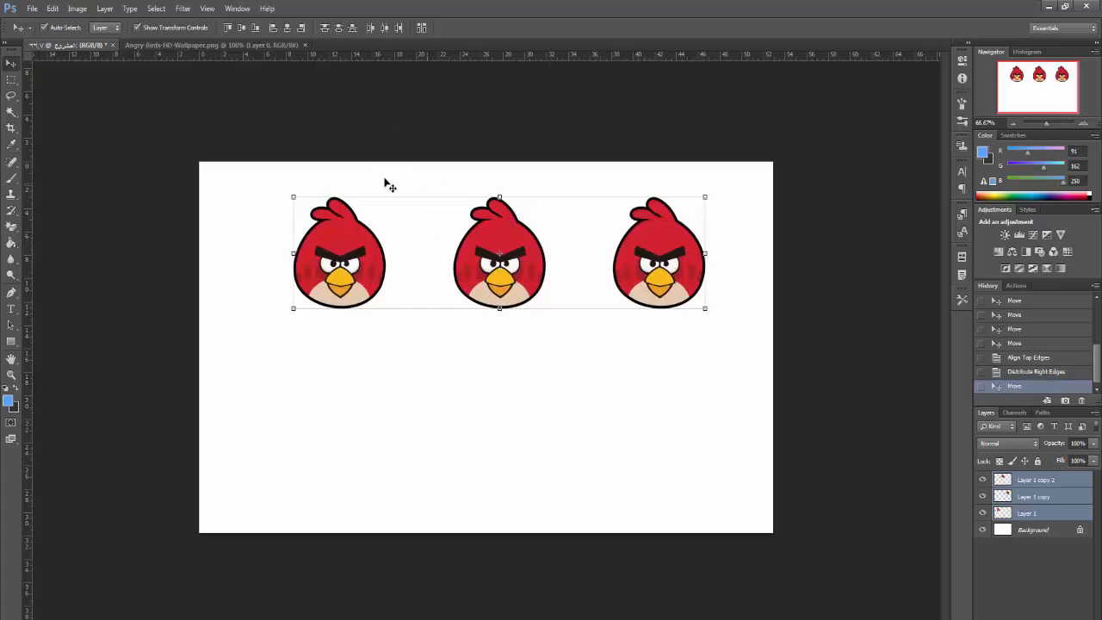
{"action": "left_click", "coordinate": [430, 221]}
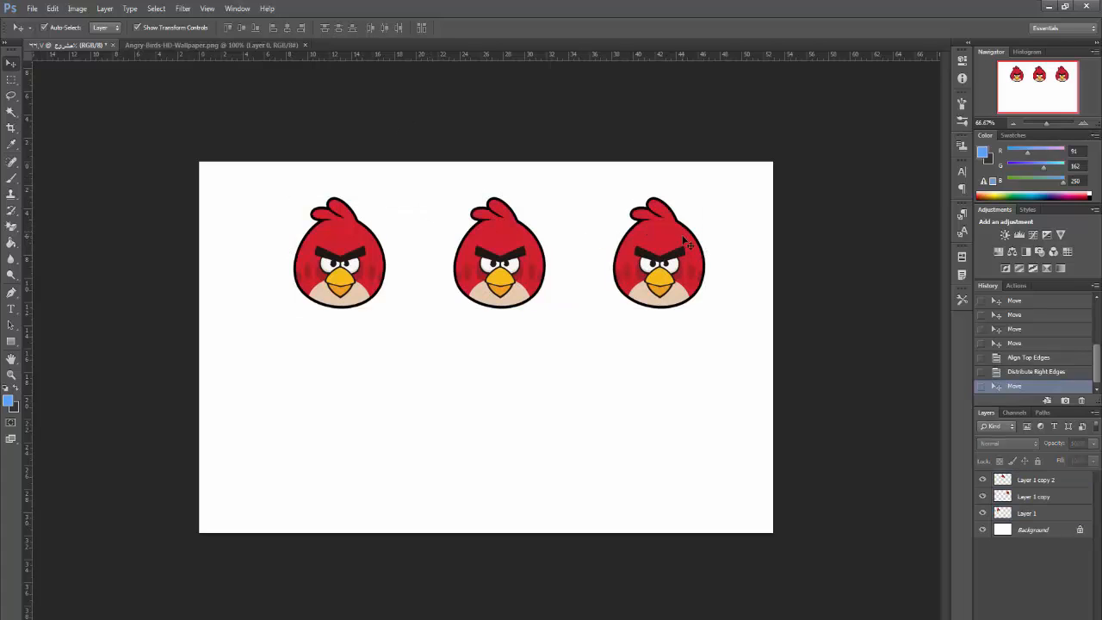
{"action": "left_click_drag", "start_coordinate": [685, 241], "coordinate": [668, 297]}
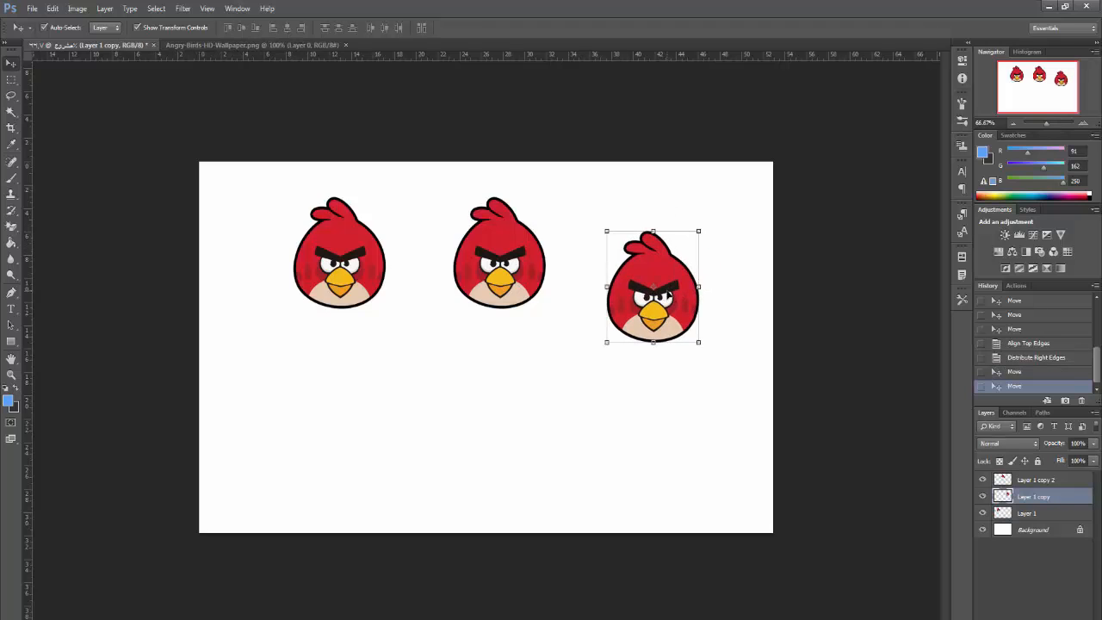